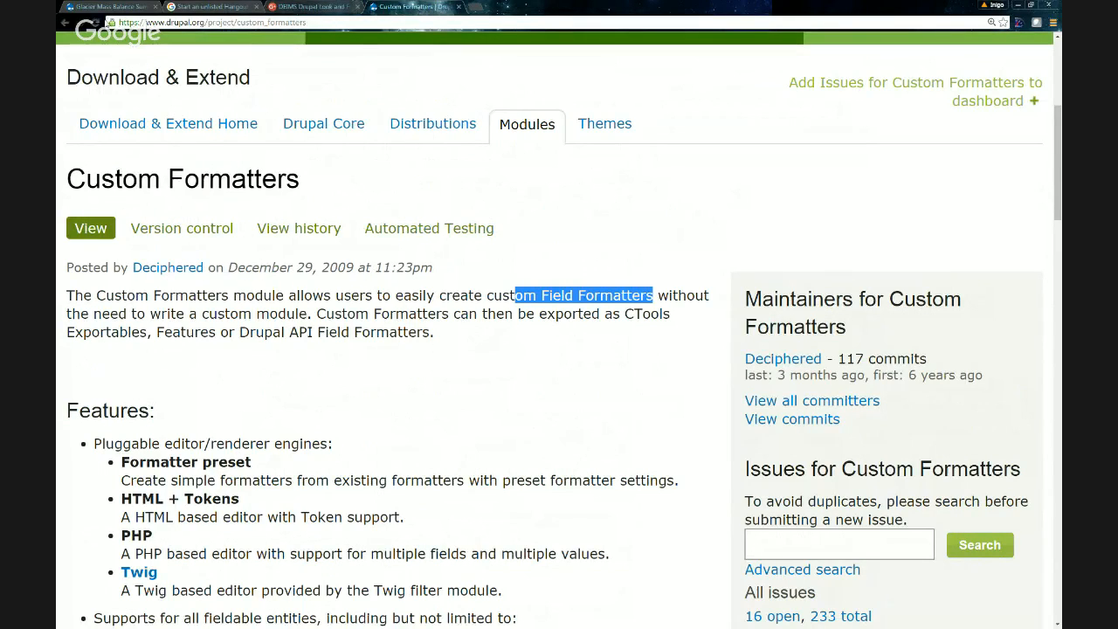
Step: Switch to the browser window with the mcm.lternet.edu Glacier Mass Balance Summaries page and maximize it
{"action": "left_click", "coordinate": [104, 7]}
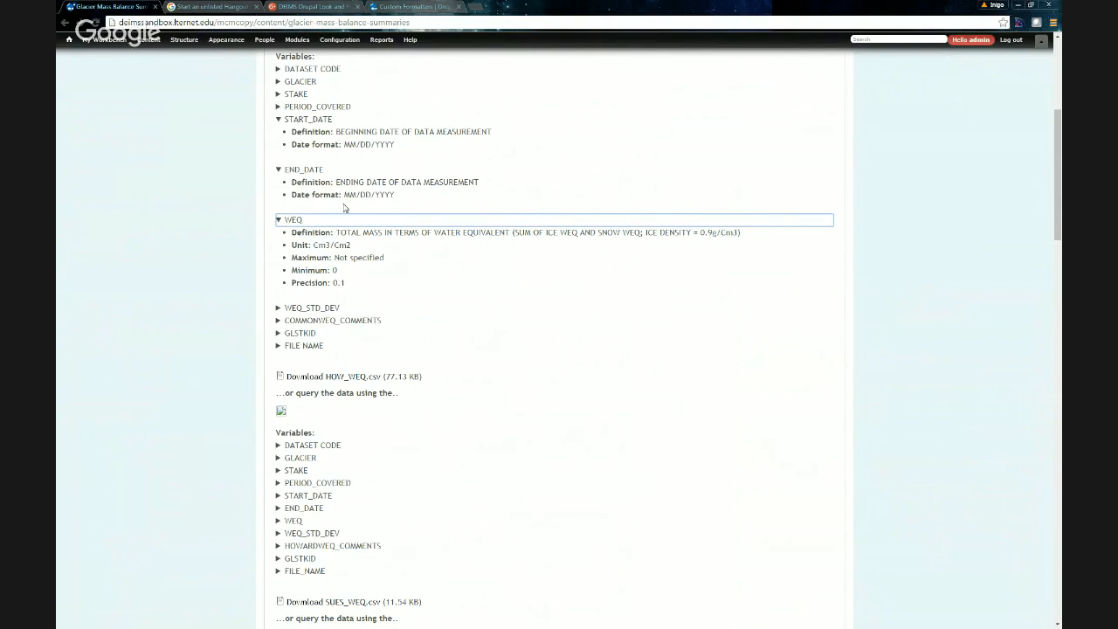
{"action": "left_click", "coordinate": [1031, 5]}
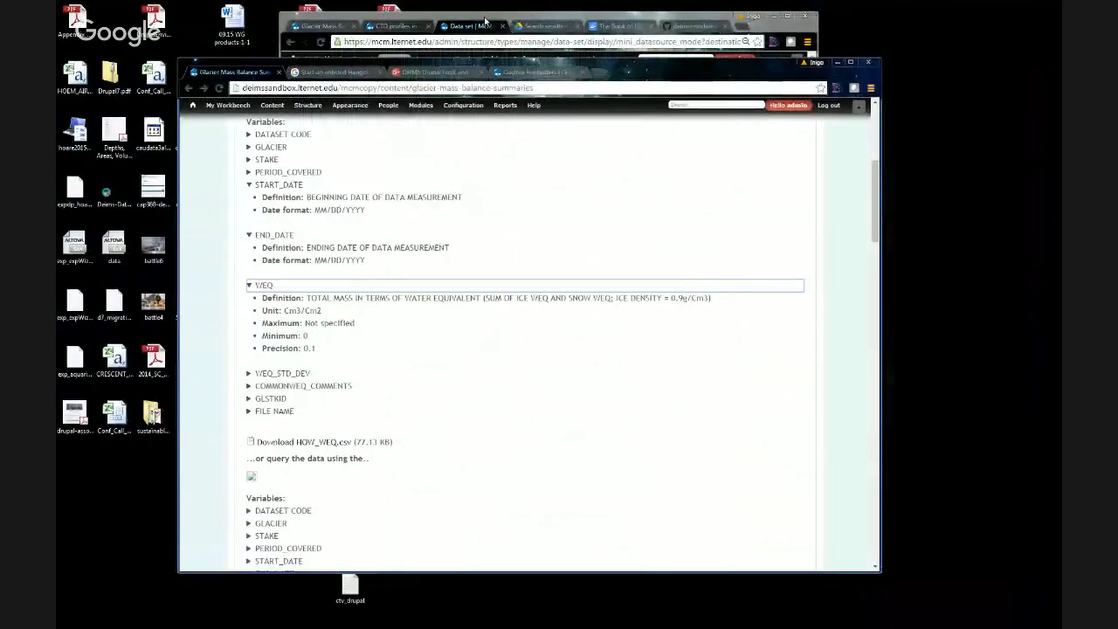
{"action": "left_click", "coordinate": [556, 35]}
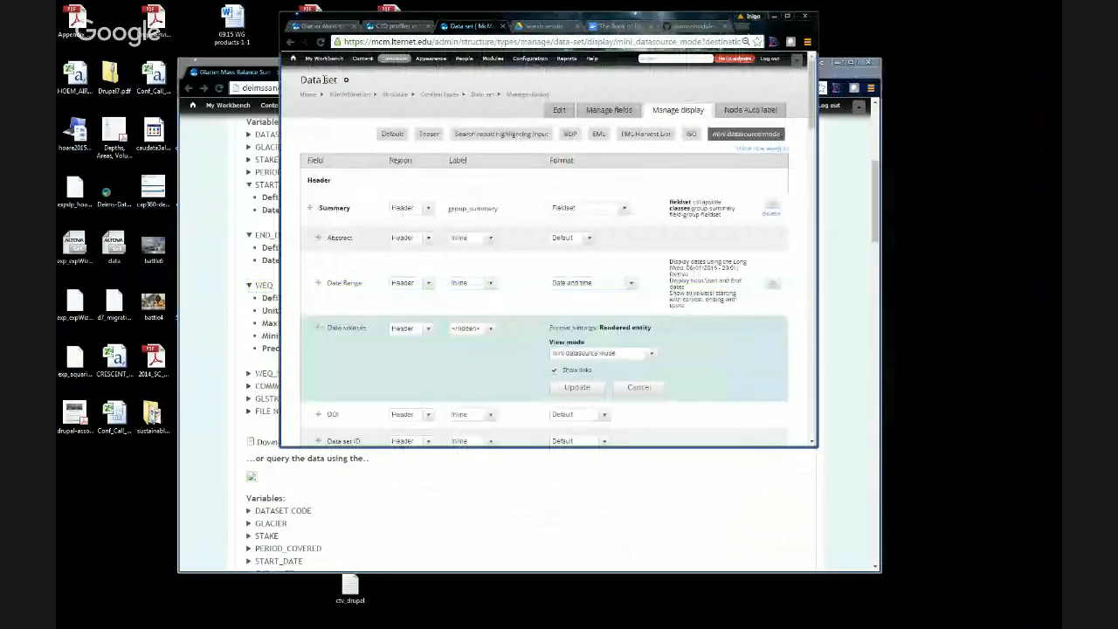
{"action": "left_click", "coordinate": [292, 42]}
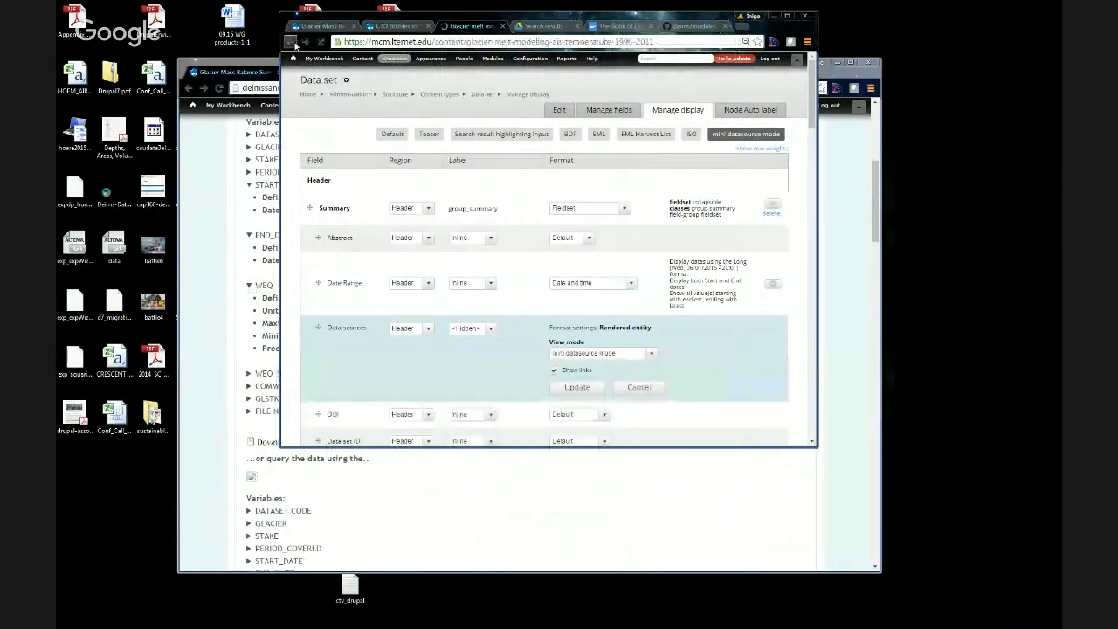
{"action": "left_click", "coordinate": [323, 27]}
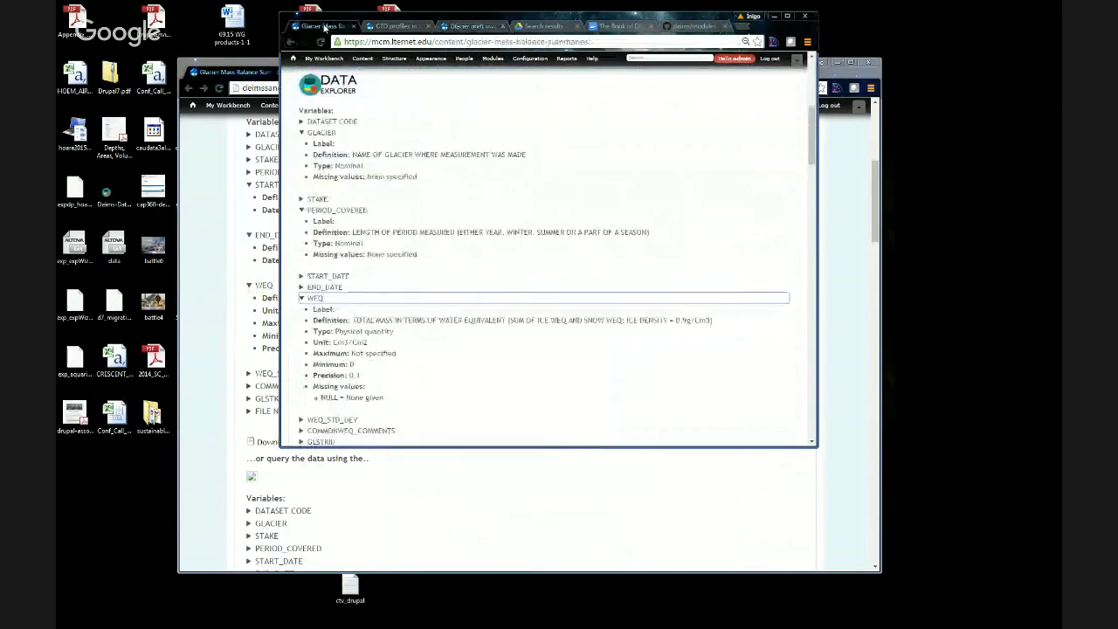
{"action": "left_click", "coordinate": [788, 16]}
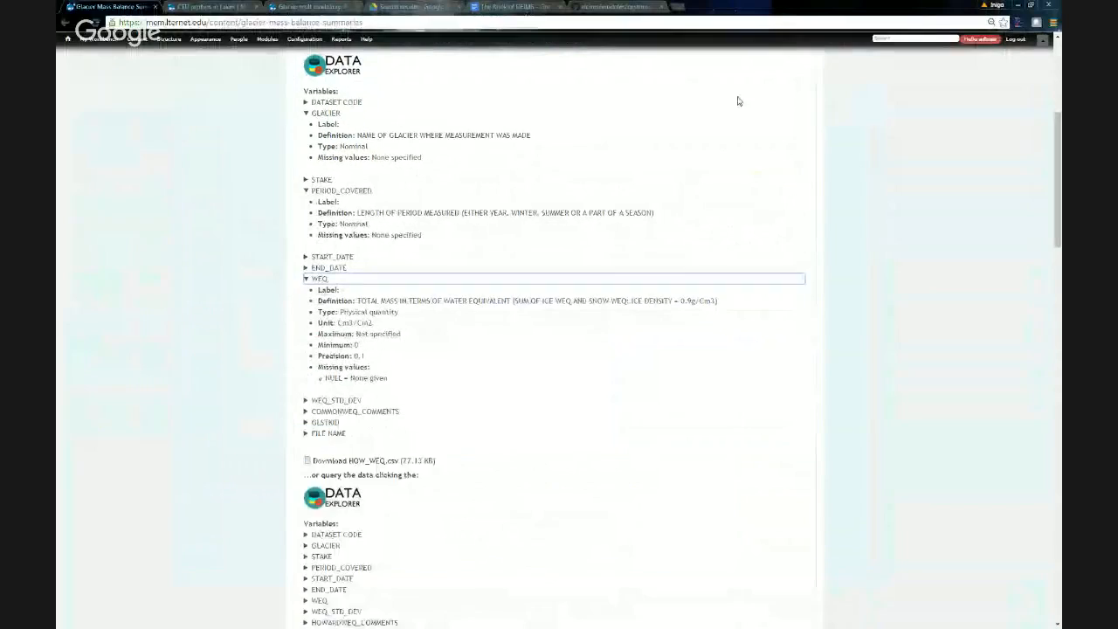
Step: Enlarge the Glacier Mass Balance Summaries page and view the abstract, date range and first data source in its Summary section
{"action": "scroll", "coordinate": [738, 101], "scroll_direction": "up", "scroll_amount": 3}
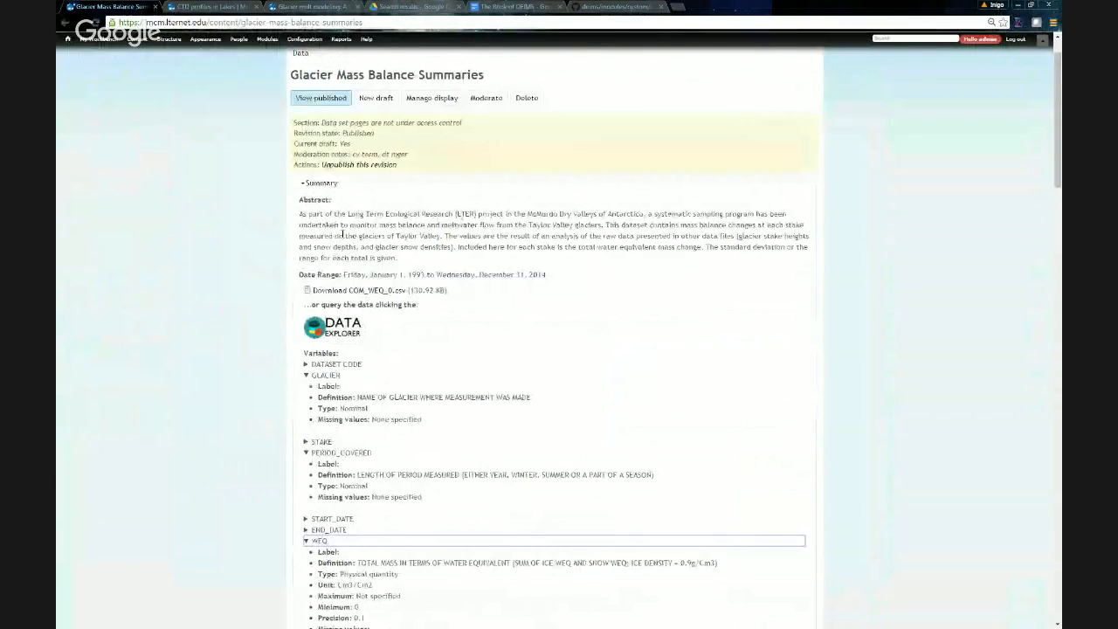
{"action": "left_click_drag", "start_coordinate": [307, 200], "coordinate": [307, 212]}
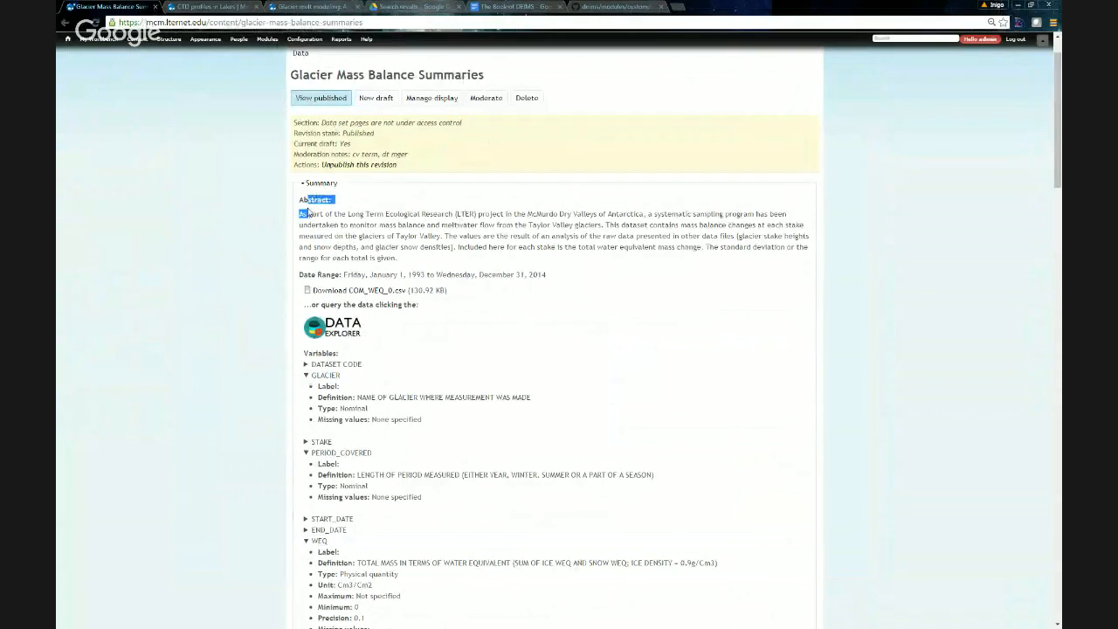
{"action": "key", "text": "ctrl+plus"}
{"action": "key", "text": "ctrl+plus"}
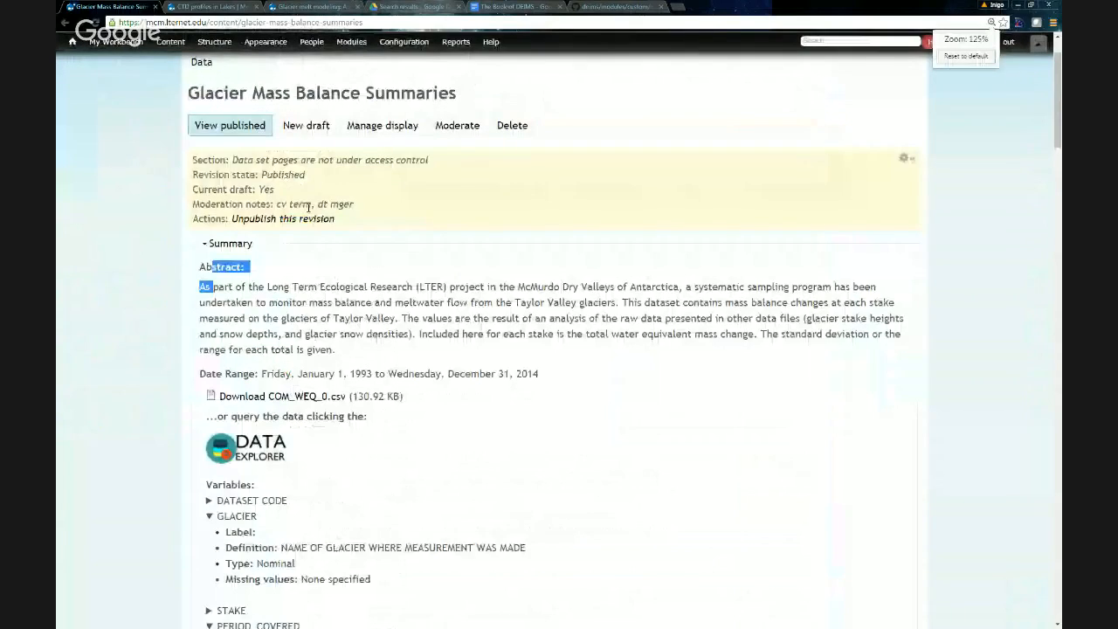
{"action": "key", "text": "ctrl+plus"}
{"action": "scroll", "coordinate": [250, 326], "scroll_direction": "down", "scroll_amount": 2}
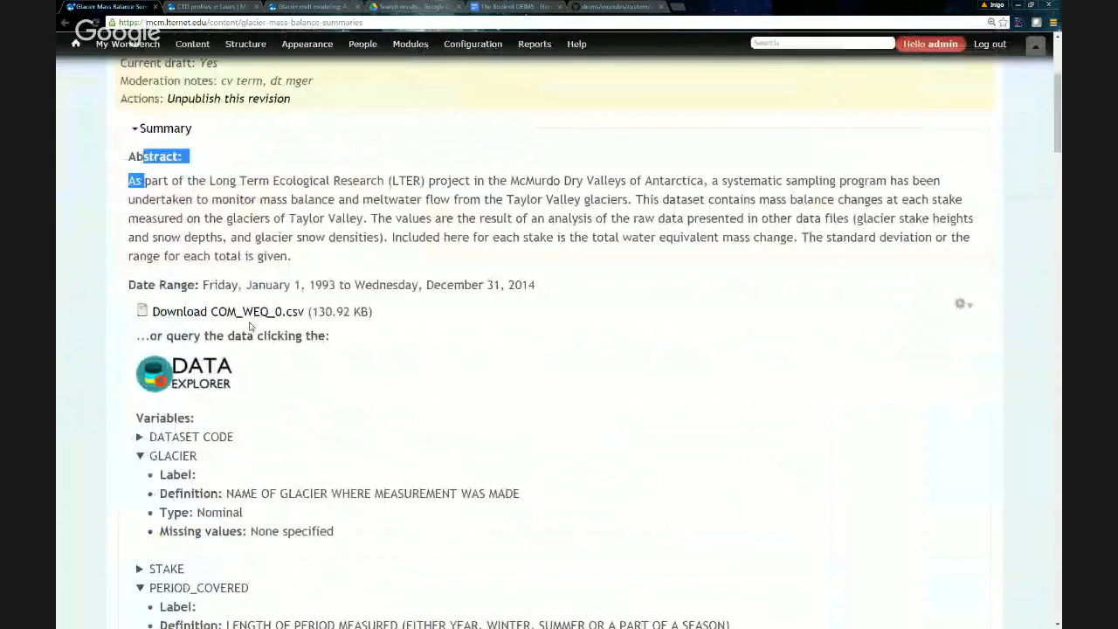
Step: Try to download COM_WEQ_0.csv and view that source's Data Explorer query page, returning to the data set page each time
{"action": "left_click", "coordinate": [226, 311]}
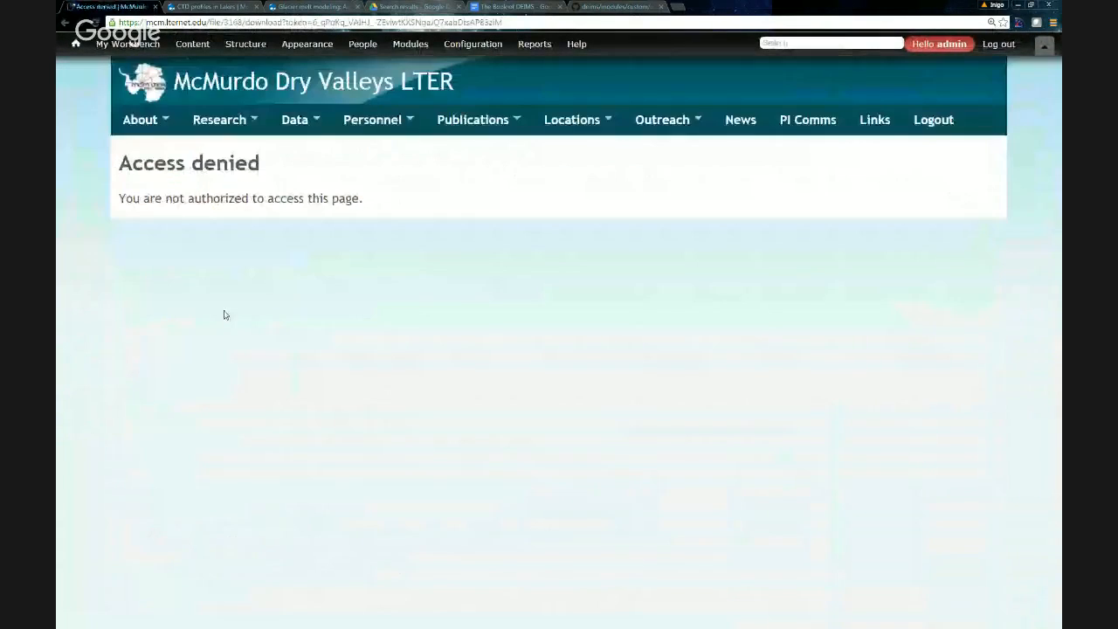
{"action": "left_click", "coordinate": [65, 22]}
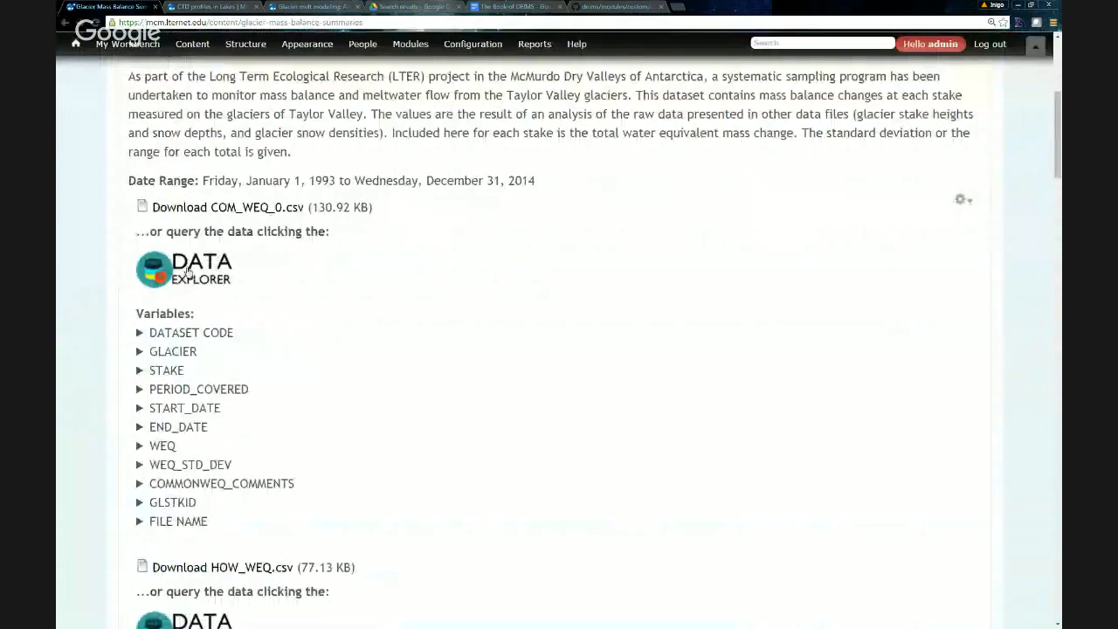
{"action": "left_click", "coordinate": [192, 272]}
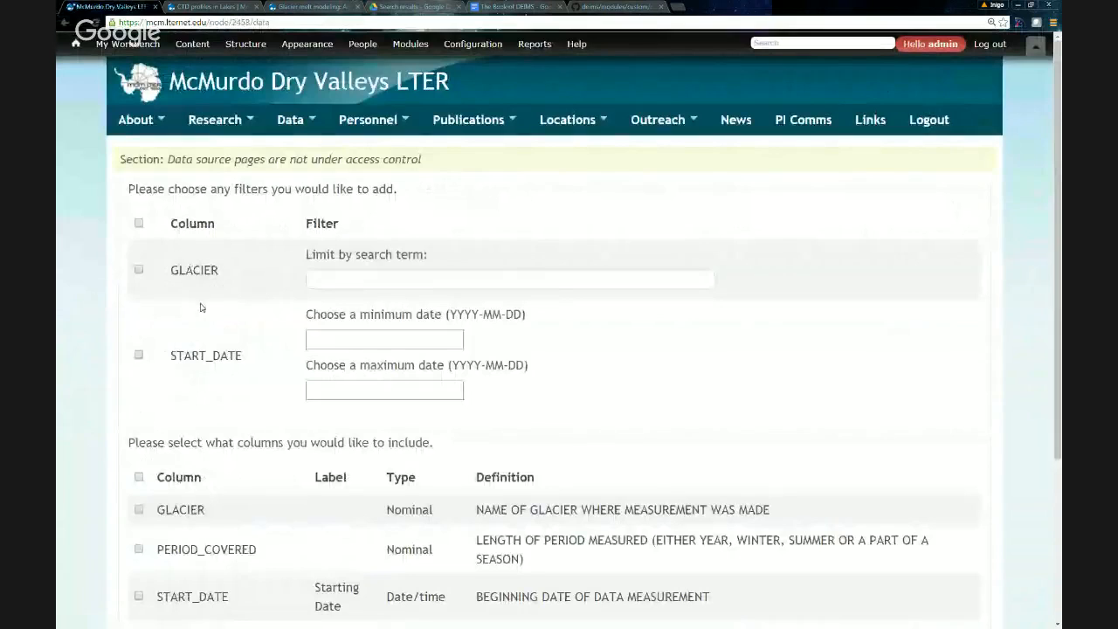
{"action": "left_click", "coordinate": [64, 23]}
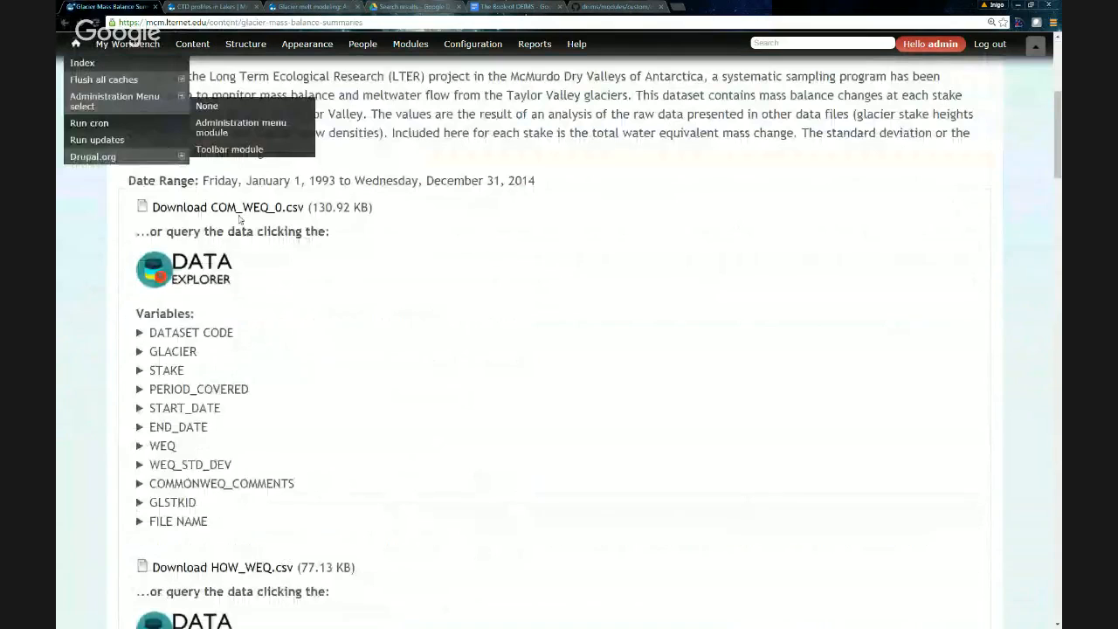
Step: Download HOW_WEQ.csv from the data set page and open it in Excel
{"action": "scroll", "coordinate": [279, 339], "scroll_direction": "down", "scroll_amount": 2}
{"action": "scroll", "coordinate": [224, 250], "scroll_direction": "up", "scroll_amount": 1}
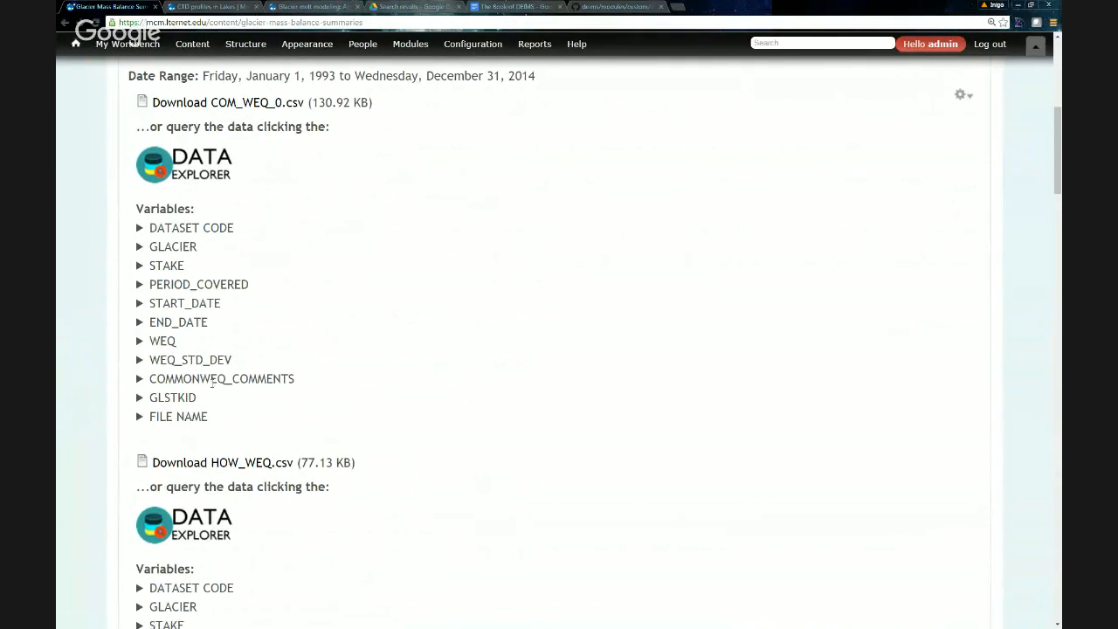
{"action": "left_click", "coordinate": [236, 465]}
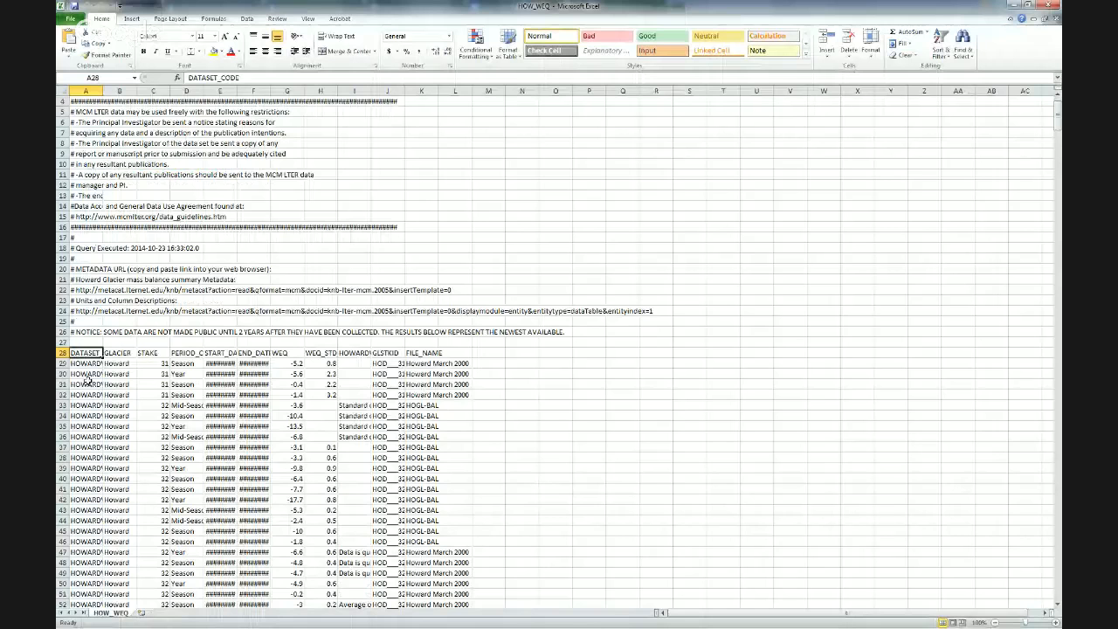
Step: Widen the START_DATE and WEQ columns of the HOW_WEQ sheet and inspect the data rows enlarged
{"action": "left_click", "coordinate": [149, 353]}
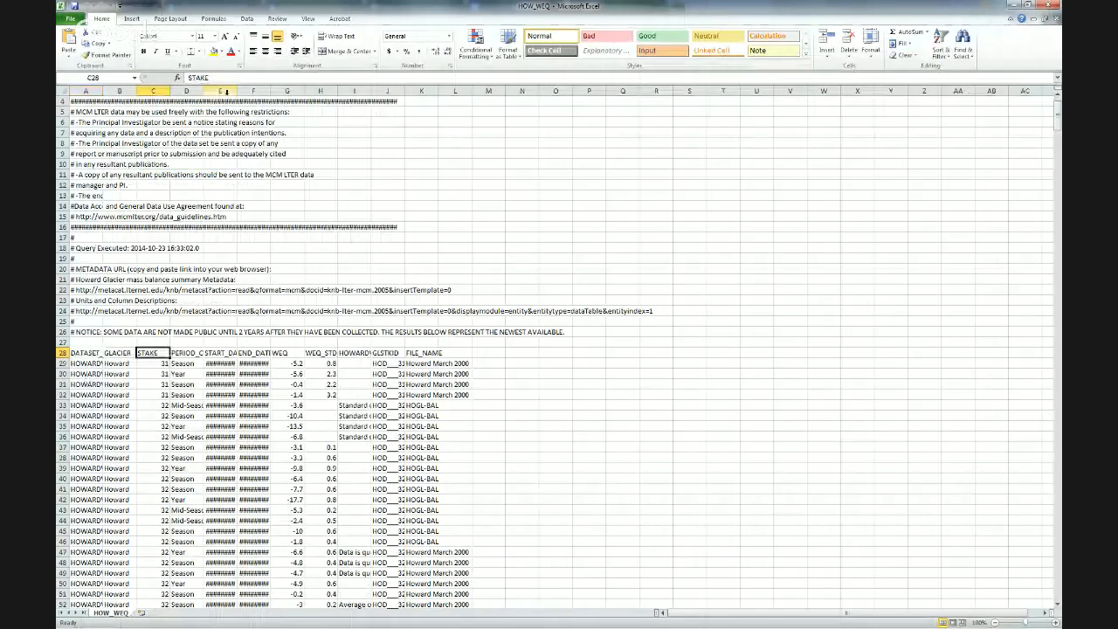
{"action": "left_click_drag", "start_coordinate": [247, 91], "coordinate": [249, 91]}
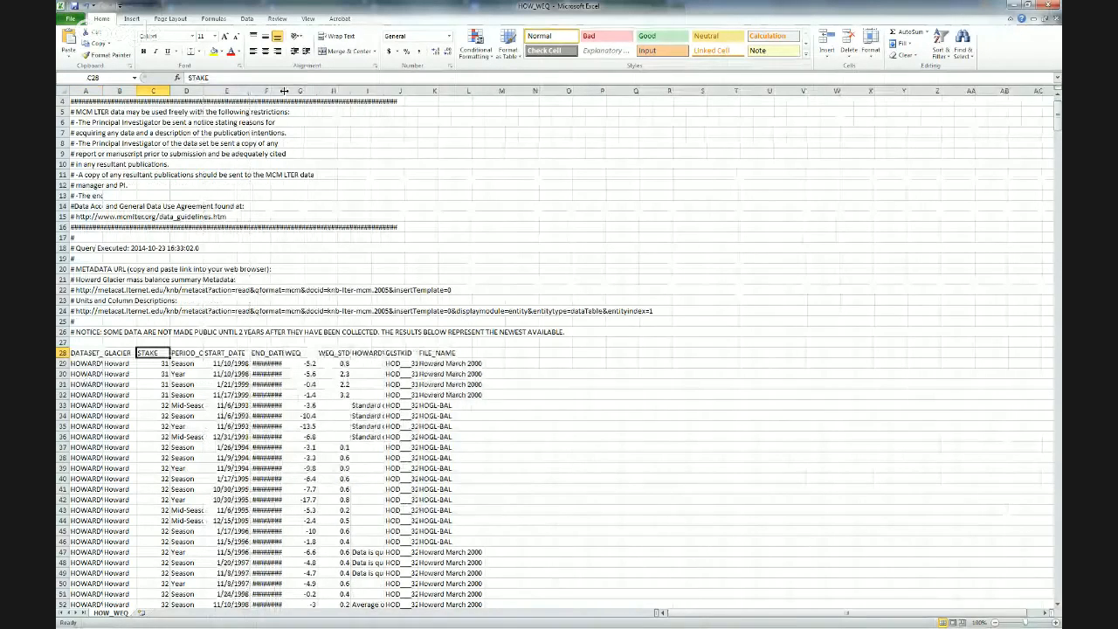
{"action": "left_click_drag", "start_coordinate": [317, 91], "coordinate": [368, 90]}
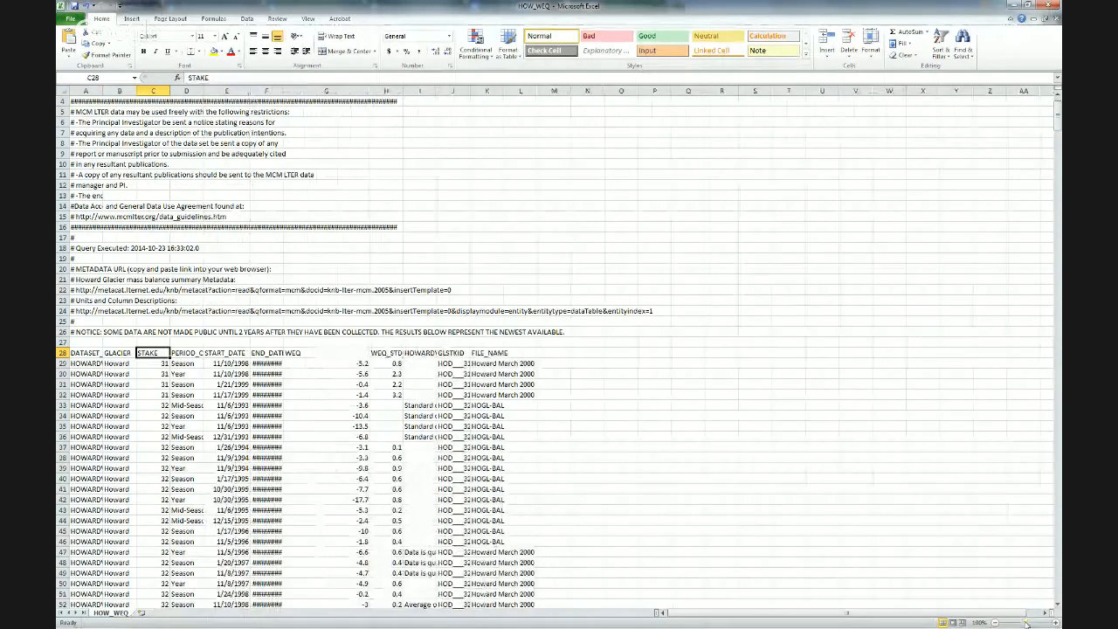
{"action": "left_click_drag", "start_coordinate": [1026, 623], "coordinate": [1034, 623]}
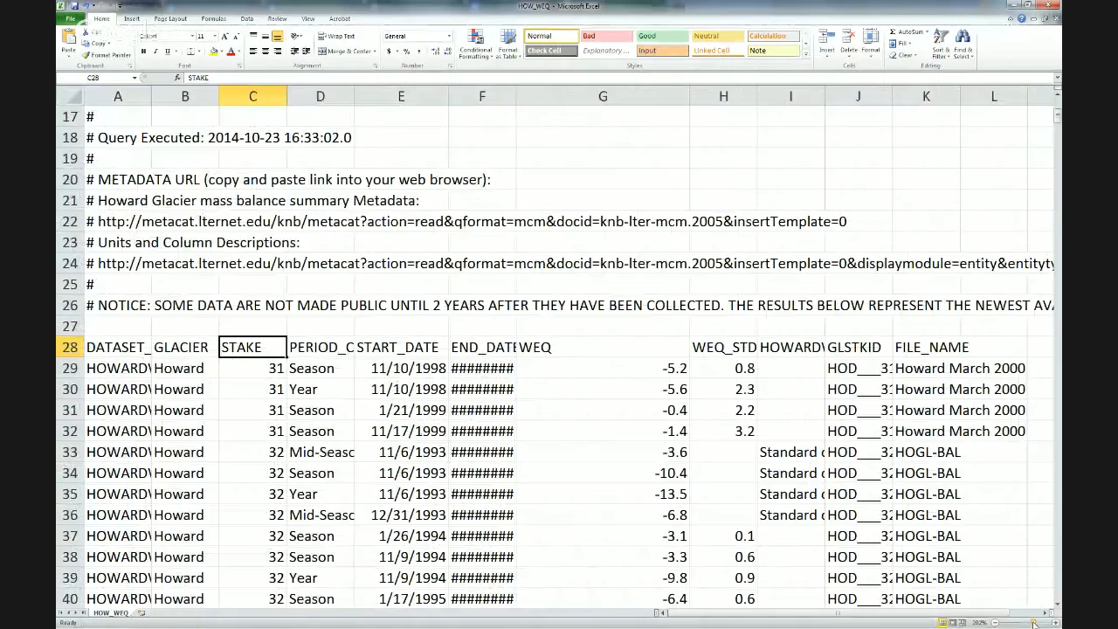
{"action": "left_click_drag", "start_coordinate": [1033, 623], "coordinate": [1035, 623]}
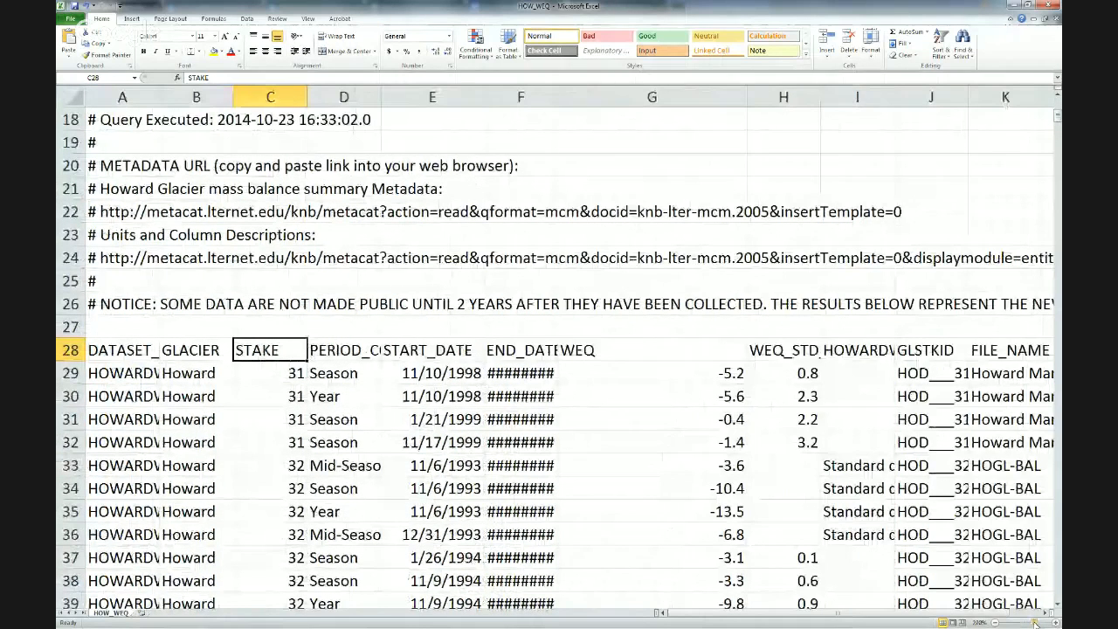
{"action": "left_click_drag", "start_coordinate": [1035, 623], "coordinate": [1021, 622]}
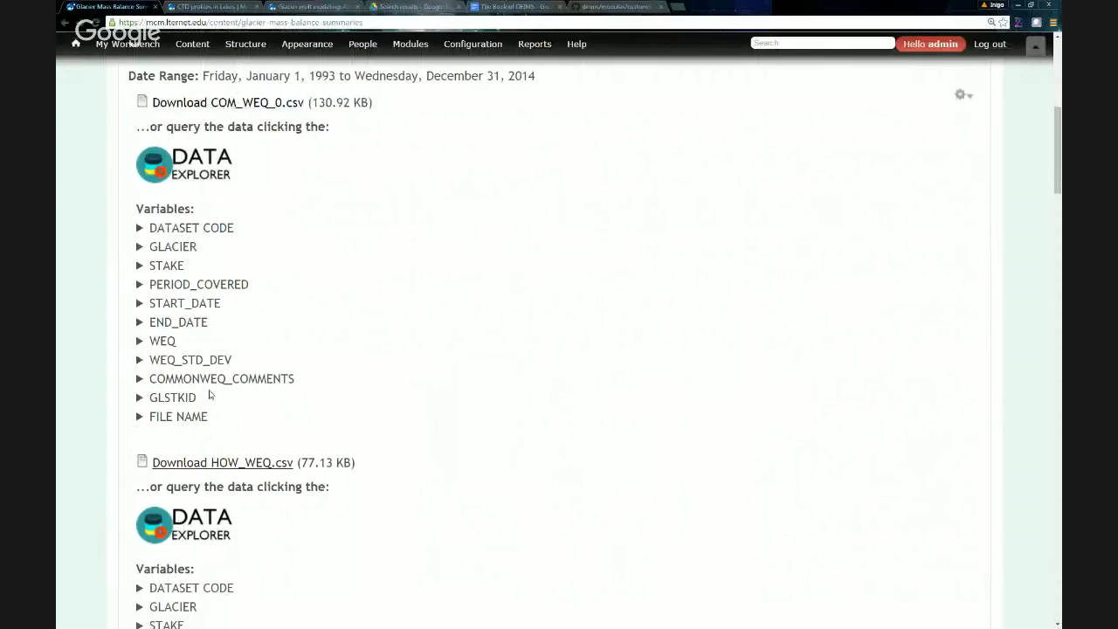
Step: Back on the data set page, expand the GLACIER variable under HOW_WEQ.csv and highlight its definition
{"action": "scroll", "coordinate": [246, 421], "scroll_direction": "down", "scroll_amount": 3}
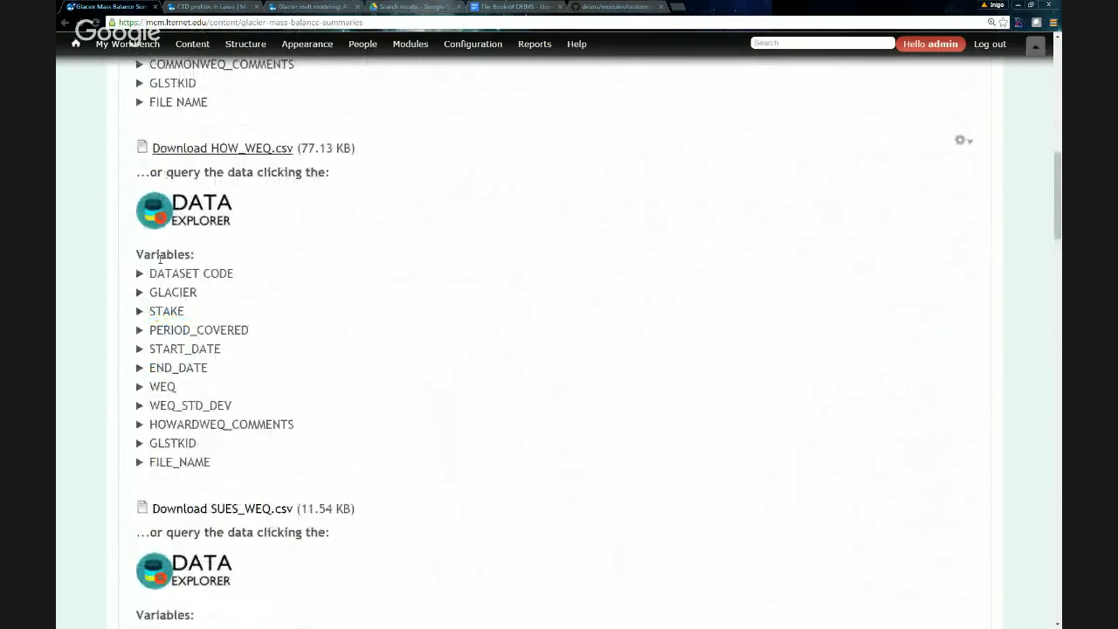
{"action": "left_click", "coordinate": [141, 292]}
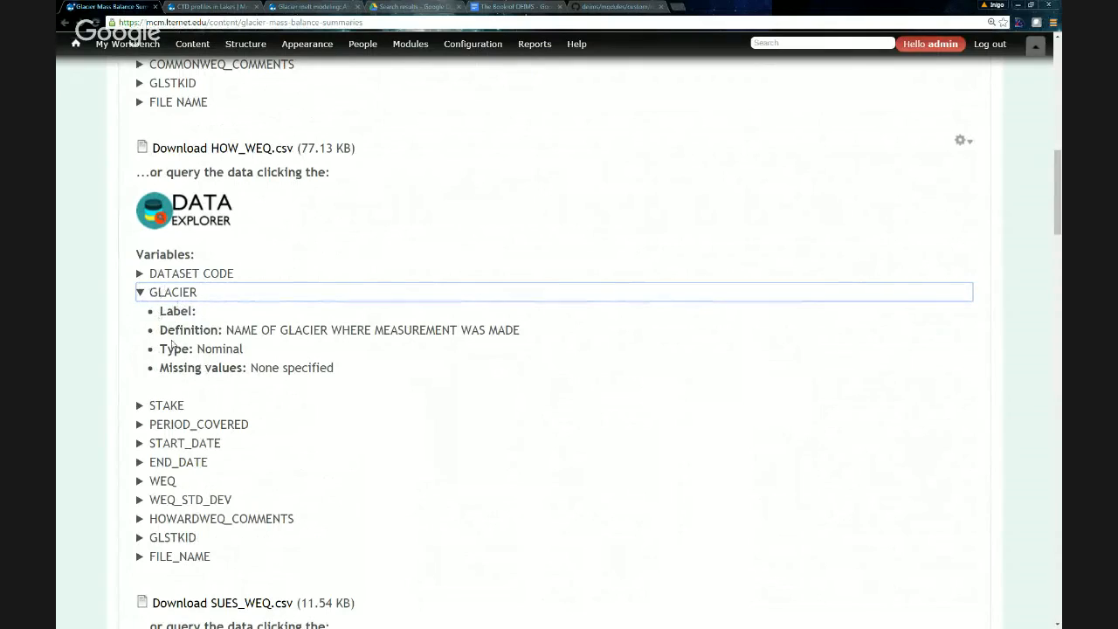
{"action": "left_click_drag", "start_coordinate": [225, 332], "coordinate": [390, 332]}
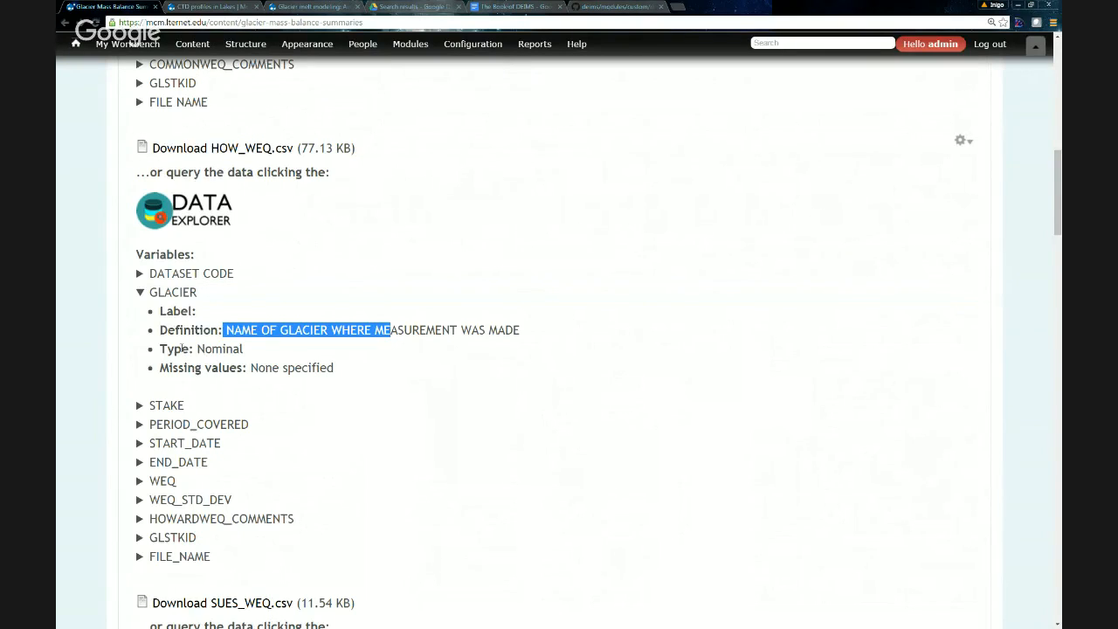
Step: Expand the START_DATE variable under HOW_WEQ.csv and highlight its definition and date format
{"action": "left_click", "coordinate": [140, 443]}
{"action": "scroll", "coordinate": [242, 502], "scroll_direction": "down", "scroll_amount": 1}
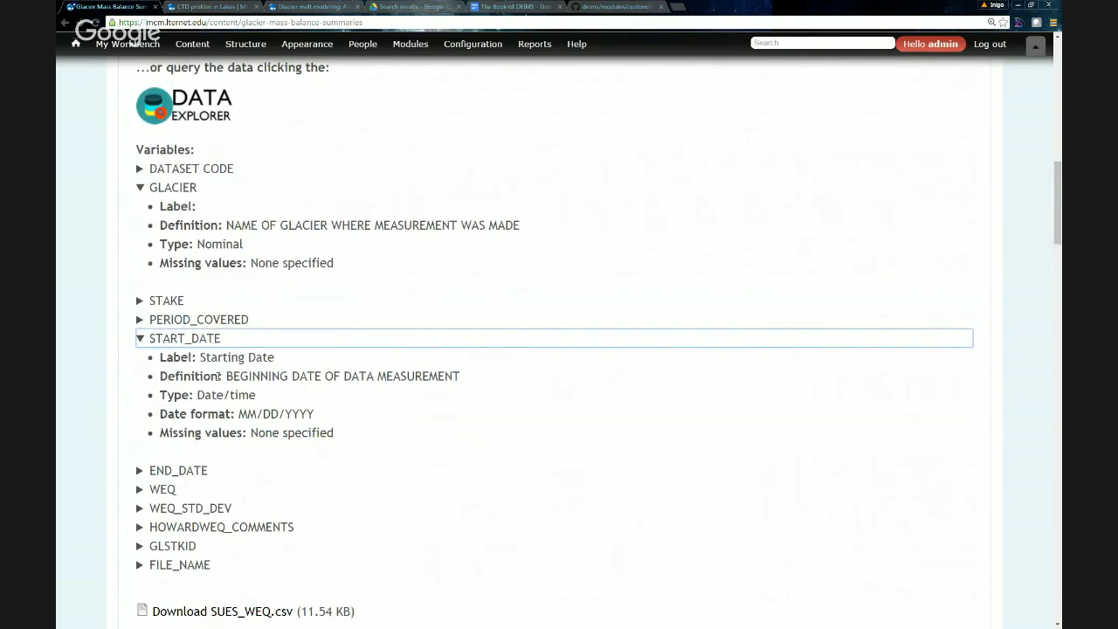
{"action": "left_click_drag", "start_coordinate": [226, 376], "coordinate": [464, 377]}
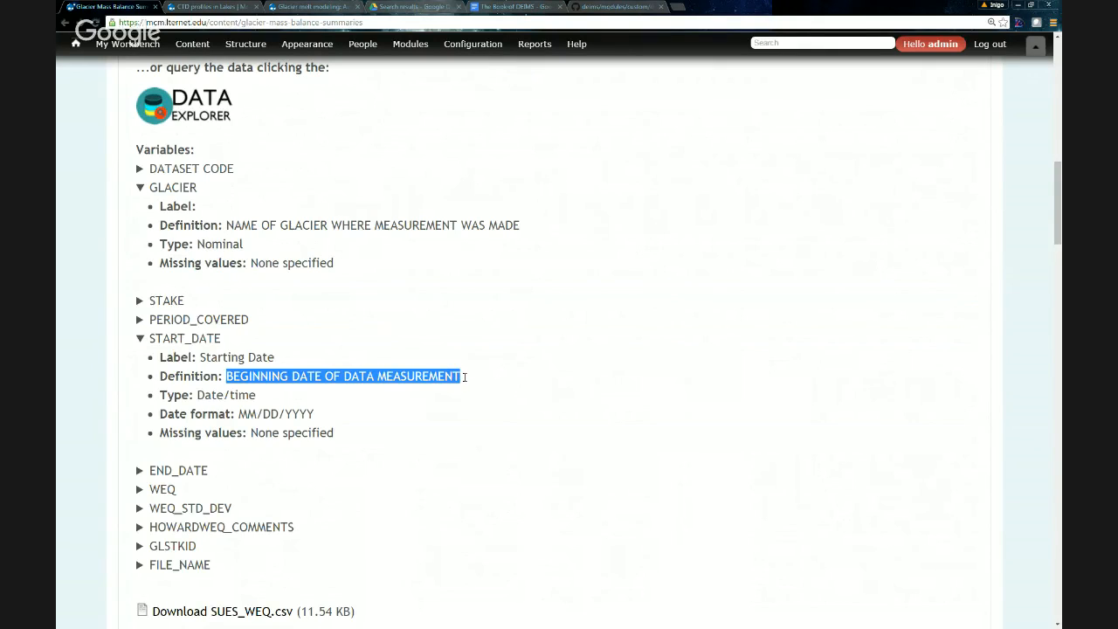
{"action": "left_click_drag", "start_coordinate": [183, 396], "coordinate": [313, 413]}
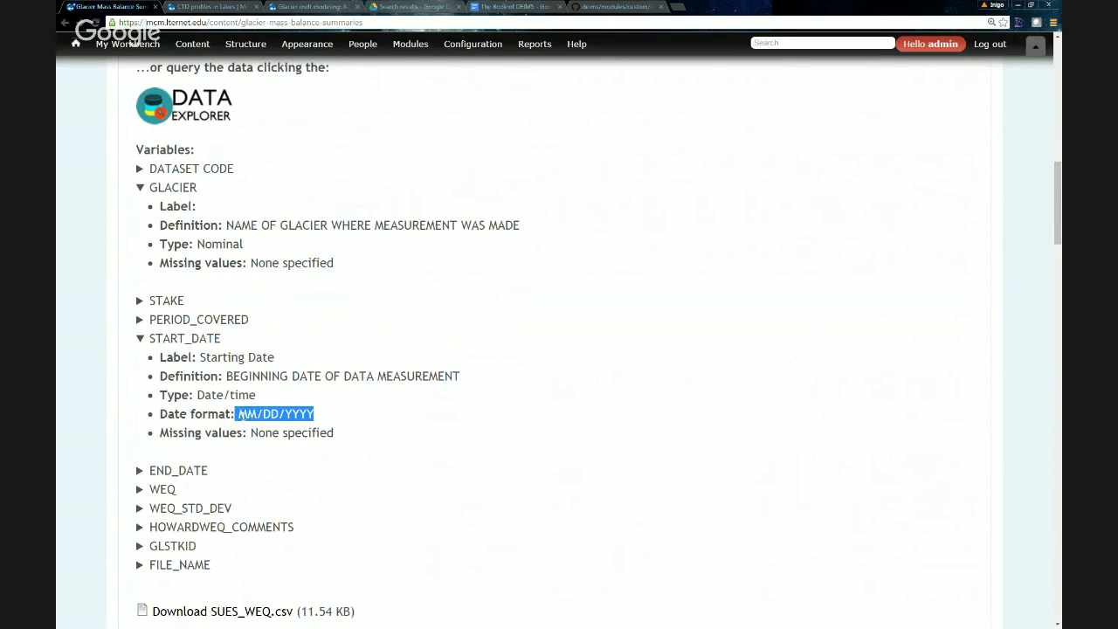
Step: Expand the WEQ variable under HOW_WEQ.csv and highlight its unit, minimum and precision entries
{"action": "scroll", "coordinate": [259, 414], "scroll_direction": "down", "scroll_amount": 1}
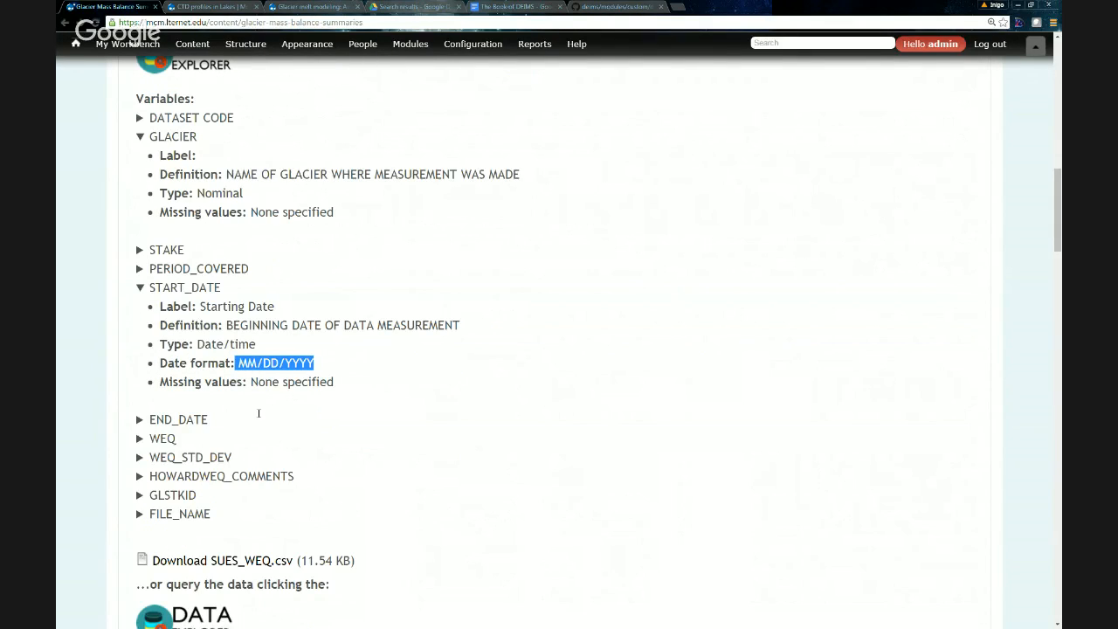
{"action": "scroll", "coordinate": [258, 413], "scroll_direction": "down", "scroll_amount": 3}
{"action": "left_click", "coordinate": [145, 279]}
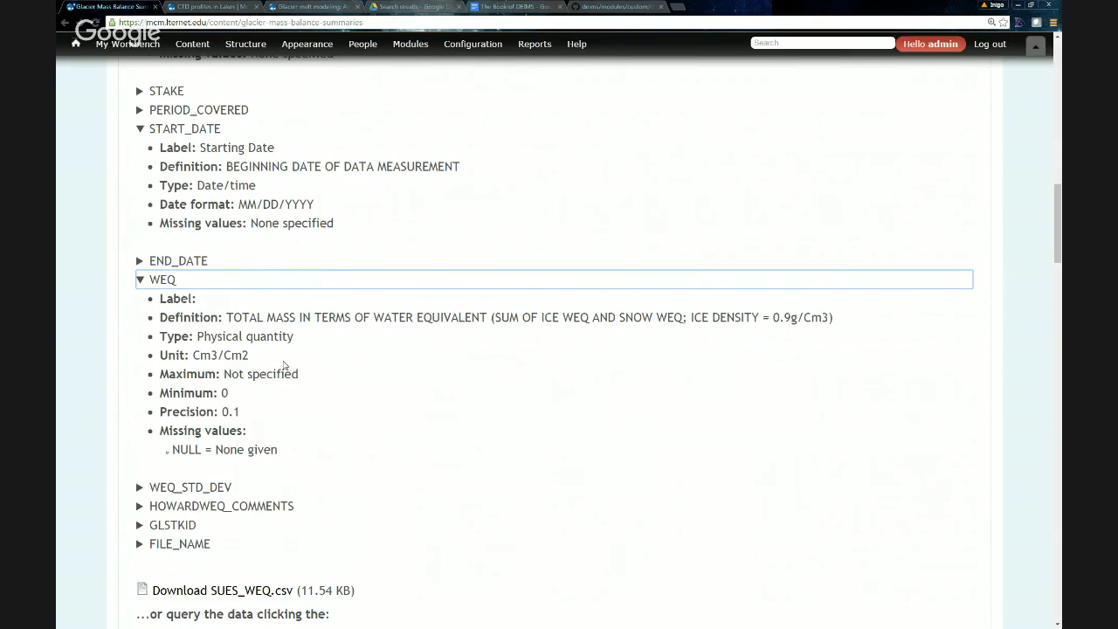
{"action": "left_click_drag", "start_coordinate": [158, 355], "coordinate": [261, 355]}
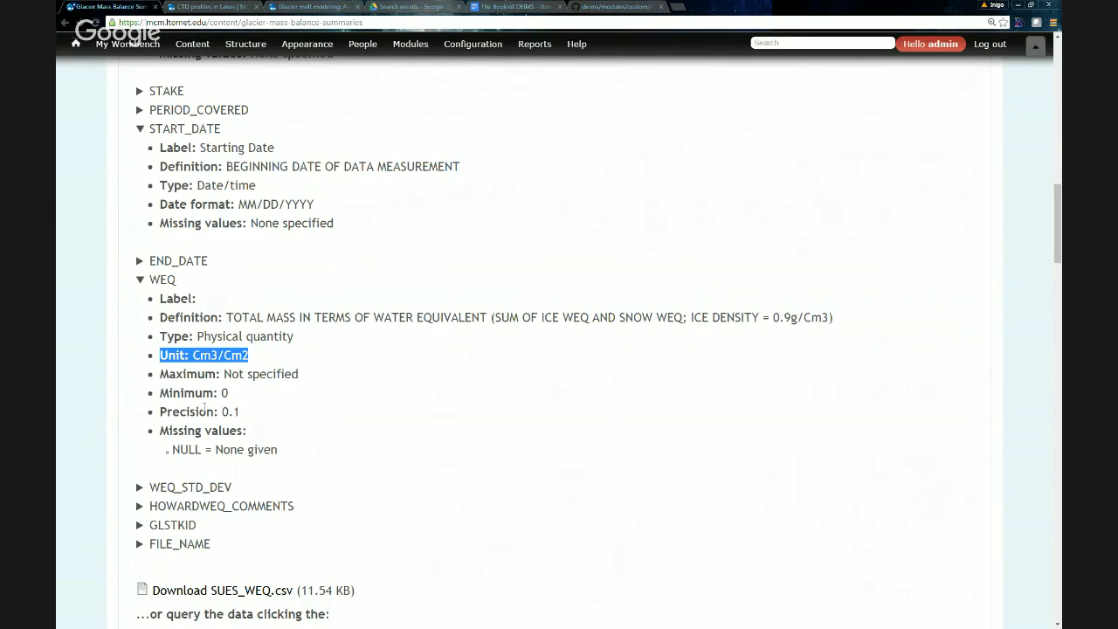
{"action": "scroll", "coordinate": [204, 407], "scroll_direction": "down", "scroll_amount": 1}
{"action": "left_click_drag", "start_coordinate": [183, 288], "coordinate": [239, 308]}
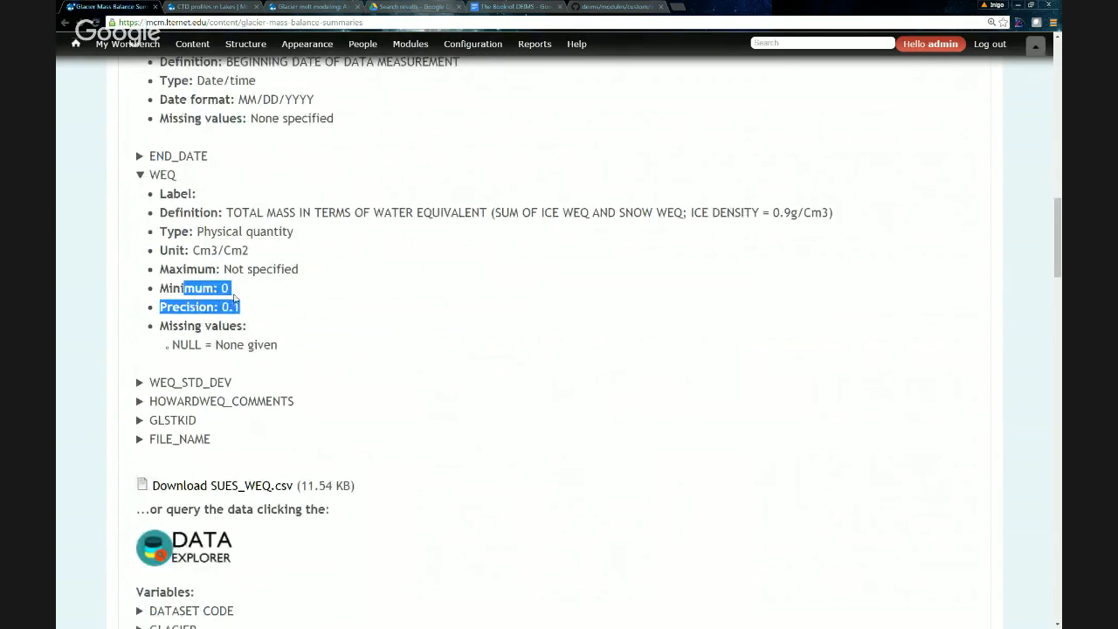
{"action": "left_click", "coordinate": [242, 311]}
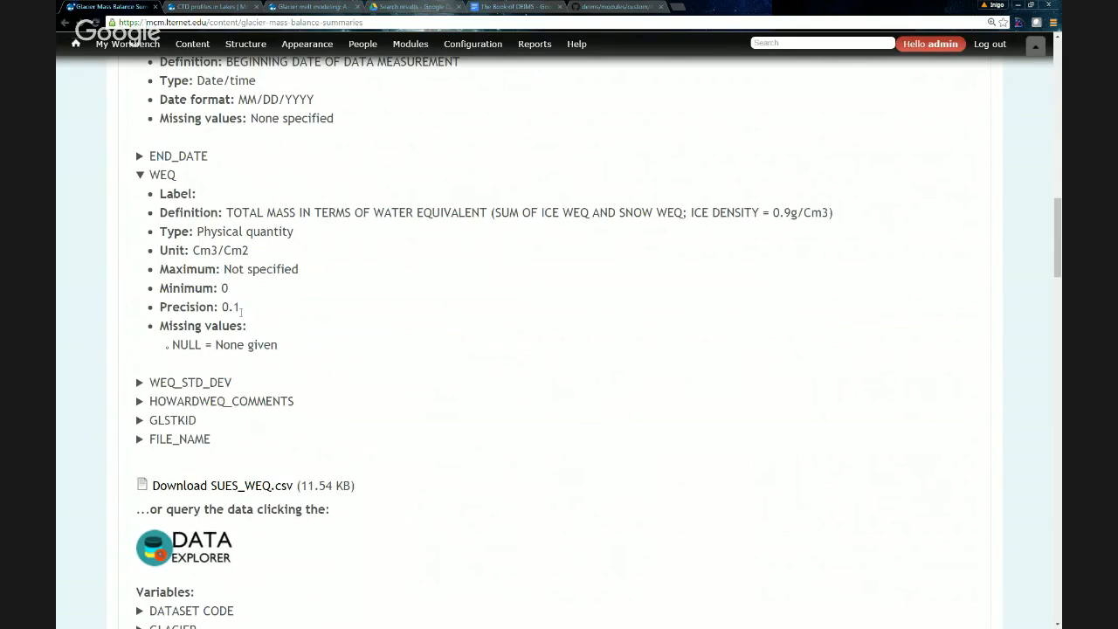
{"action": "left_click_drag", "start_coordinate": [166, 306], "coordinate": [241, 308]}
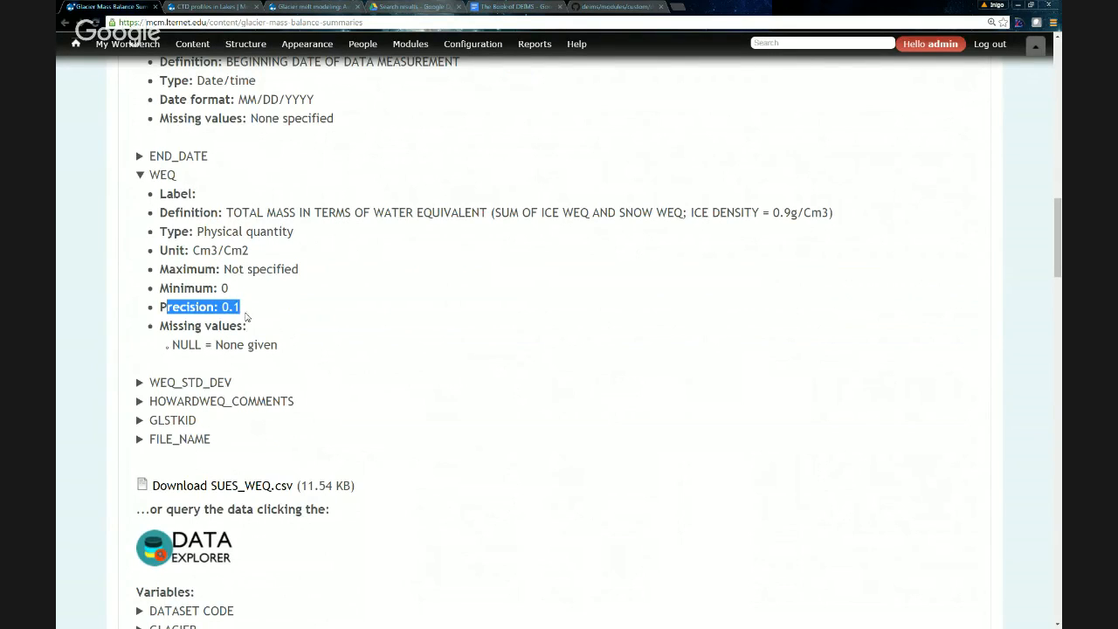
{"action": "scroll", "coordinate": [227, 301], "scroll_direction": "up", "scroll_amount": 1}
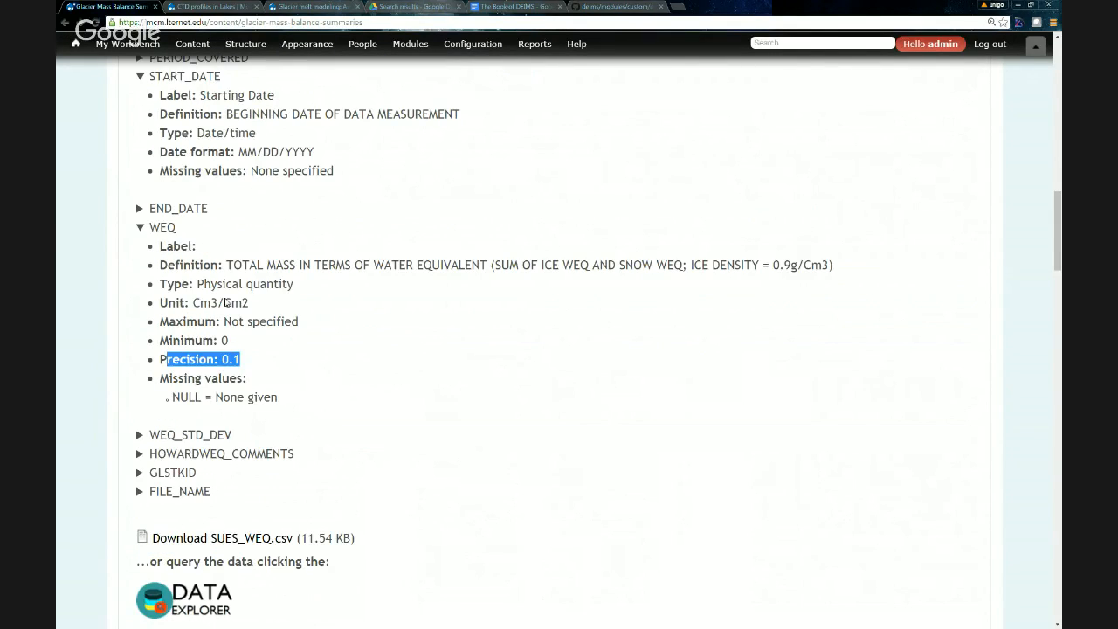
Step: Collapse the expanded GLACIER, START_DATE and WEQ variables under HOW_WEQ.csv
{"action": "scroll", "coordinate": [225, 302], "scroll_direction": "up", "scroll_amount": 3}
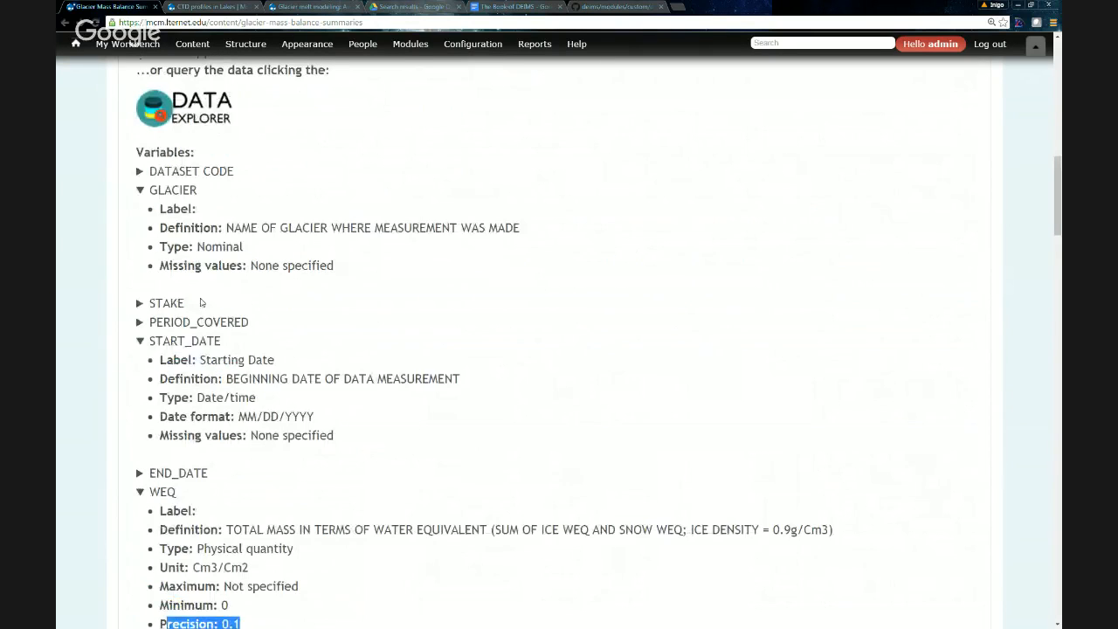
{"action": "left_click", "coordinate": [173, 189]}
{"action": "scroll", "coordinate": [166, 262], "scroll_direction": "up", "scroll_amount": 1}
{"action": "left_click", "coordinate": [157, 295]}
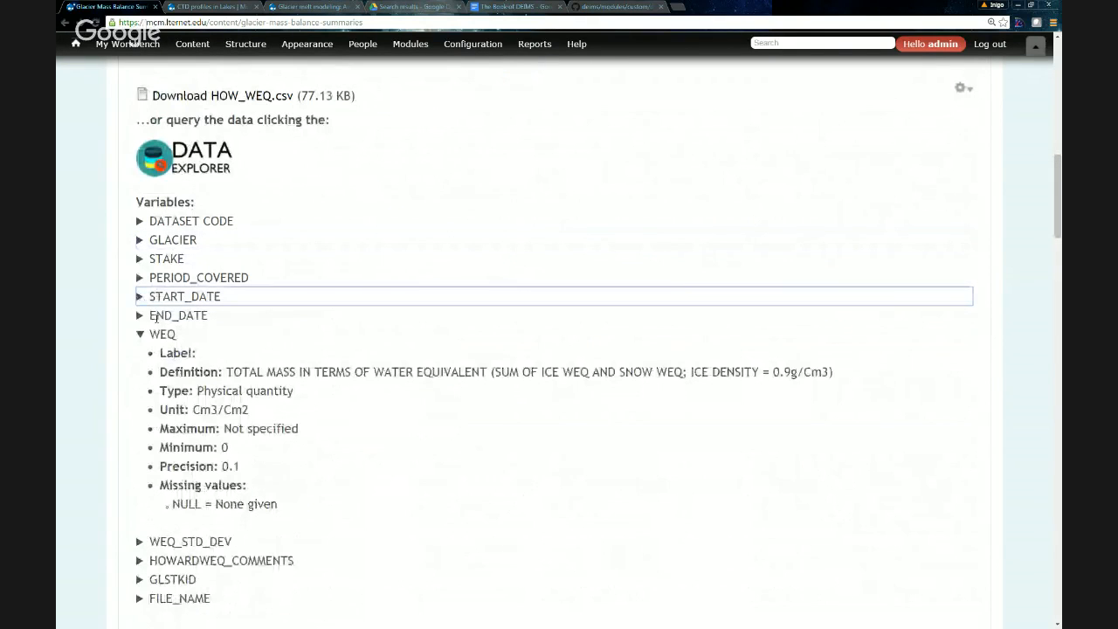
{"action": "left_click", "coordinate": [146, 337]}
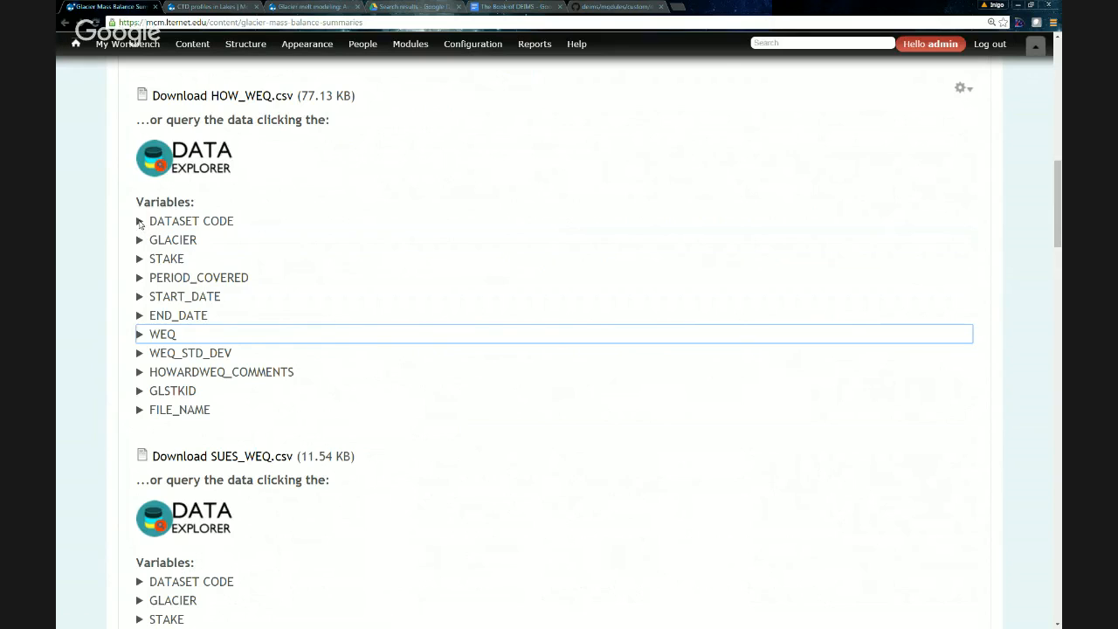
Step: Expand the DATASET CODE, GLACIER, STAKE and PERIOD_COVERED variables under HOW_WEQ.csv to show their metadata
{"action": "left_click", "coordinate": [139, 223]}
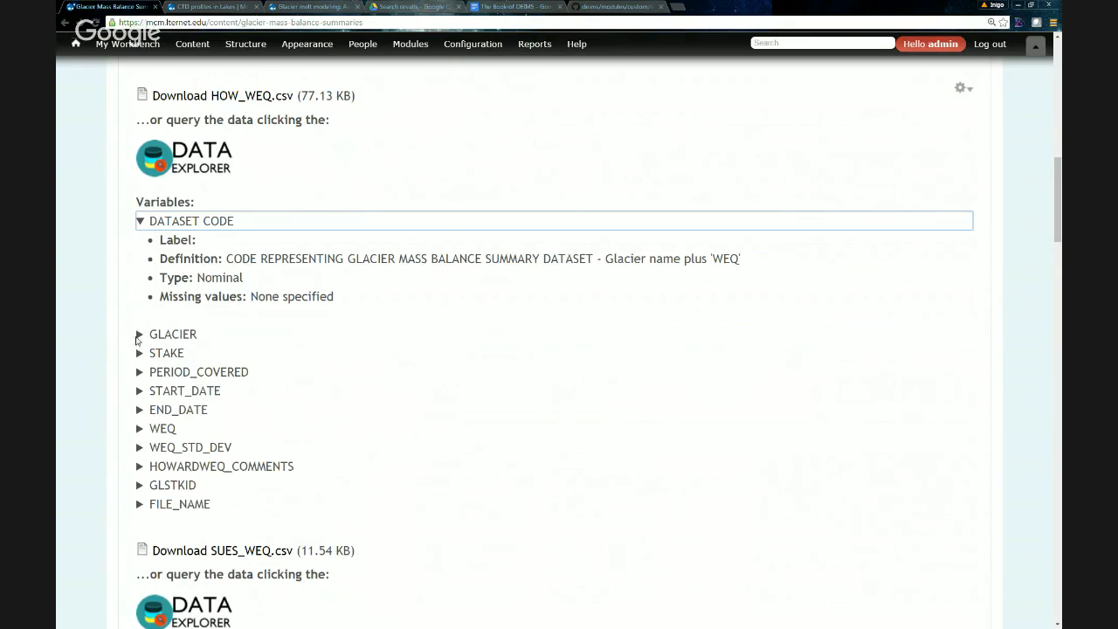
{"action": "left_click", "coordinate": [139, 335]}
{"action": "scroll", "coordinate": [138, 306], "scroll_direction": "down", "scroll_amount": 2}
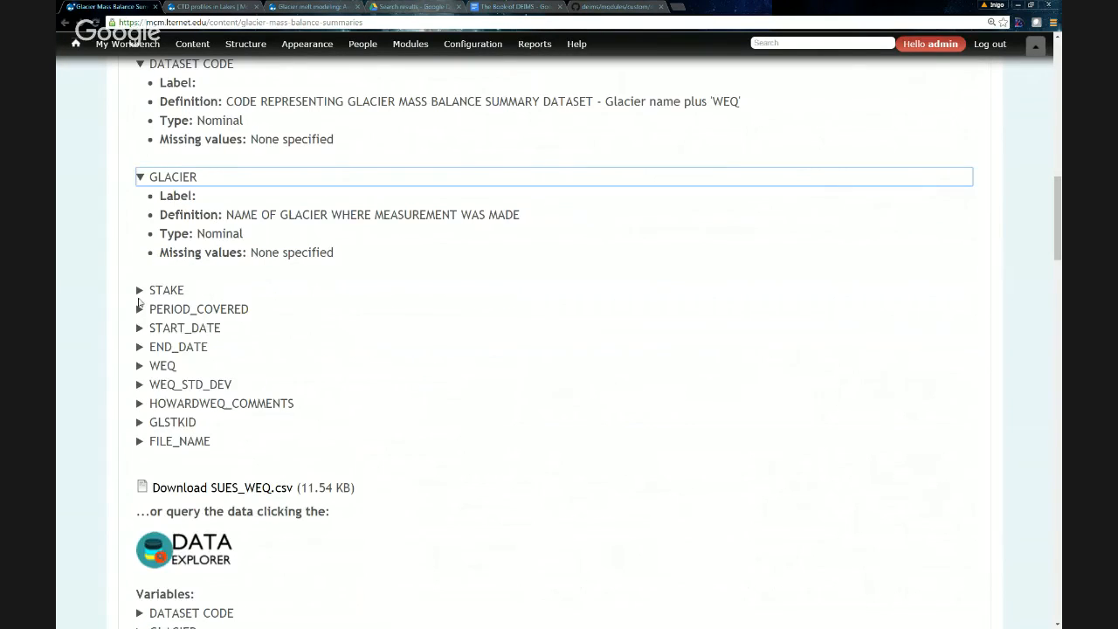
{"action": "left_click", "coordinate": [139, 292]}
{"action": "left_click", "coordinate": [140, 401]}
Step: Expand the START_DATE, END_DATE and WEQ variables under HOW_WEQ.csv to show their metadata
{"action": "scroll", "coordinate": [149, 423], "scroll_direction": "down", "scroll_amount": 1}
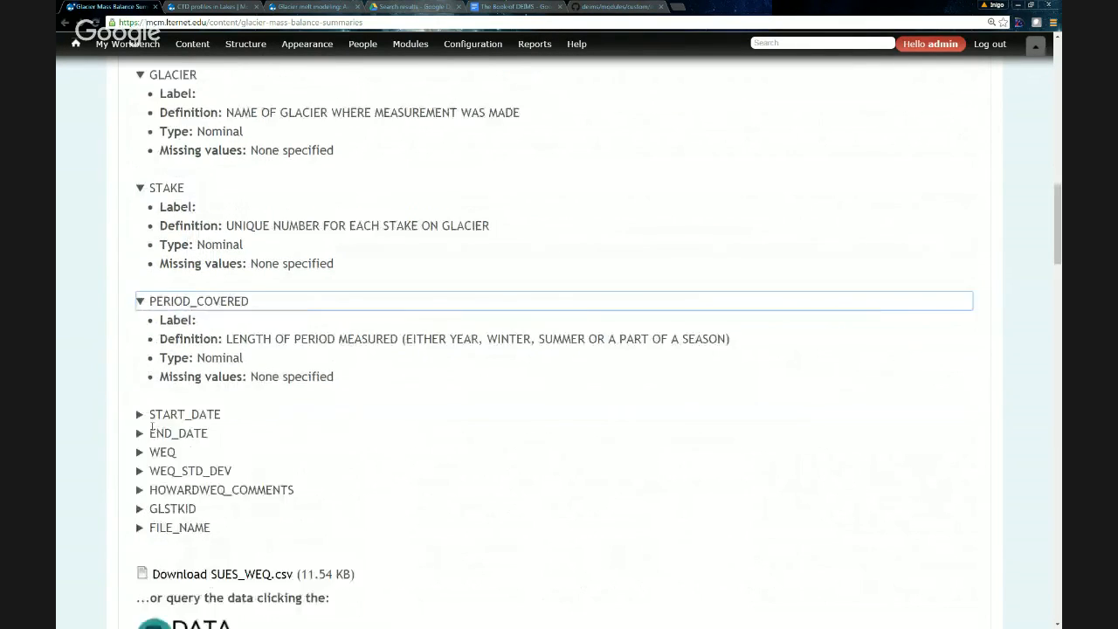
{"action": "scroll", "coordinate": [151, 419], "scroll_direction": "down", "scroll_amount": 1}
{"action": "left_click", "coordinate": [140, 359]}
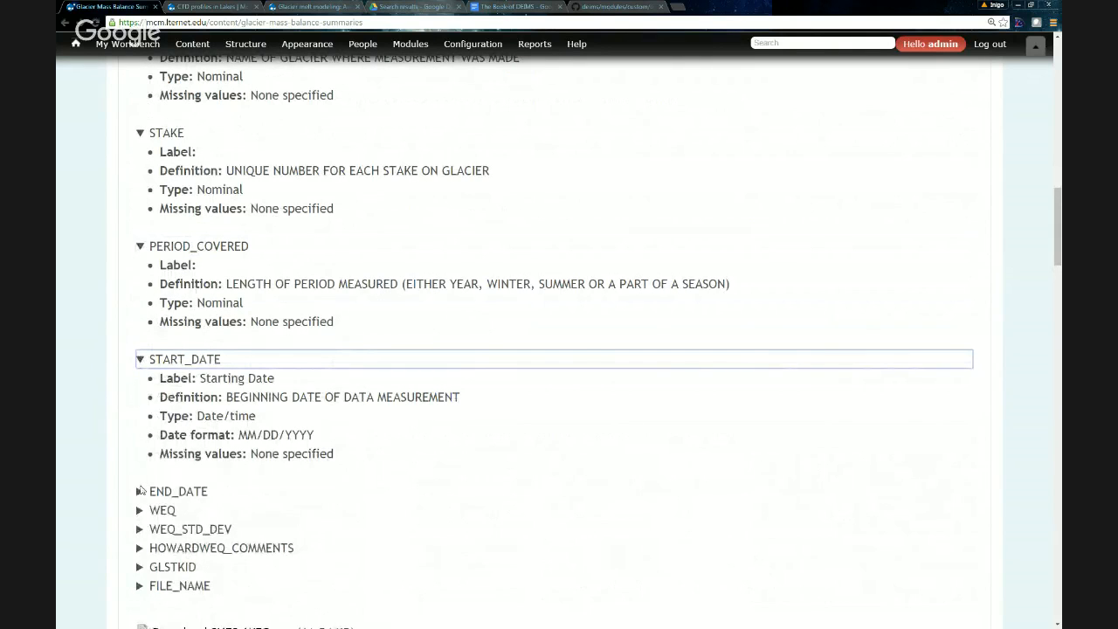
{"action": "left_click", "coordinate": [139, 491]}
{"action": "scroll", "coordinate": [147, 546], "scroll_direction": "down", "scroll_amount": 2}
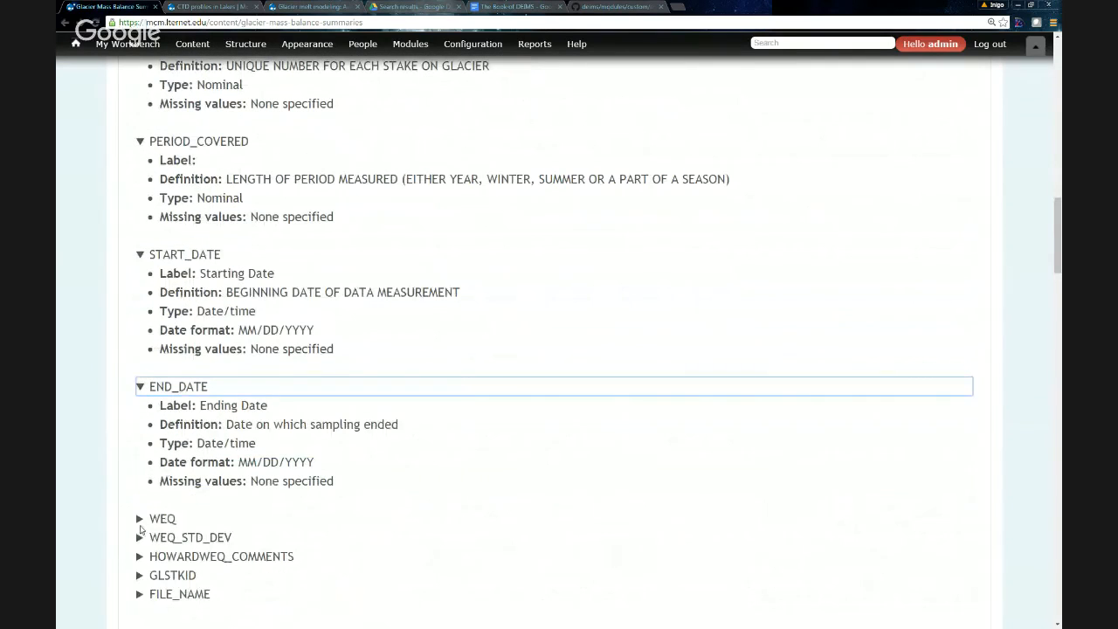
{"action": "left_click", "coordinate": [140, 519]}
Step: Expand the WEQ_STD_DEV, HOWARDWEQ_COMMENTS, GLSTKID and FILE_NAME variables under HOW_WEQ.csv to show their metadata
{"action": "scroll", "coordinate": [157, 576], "scroll_direction": "down", "scroll_amount": 3}
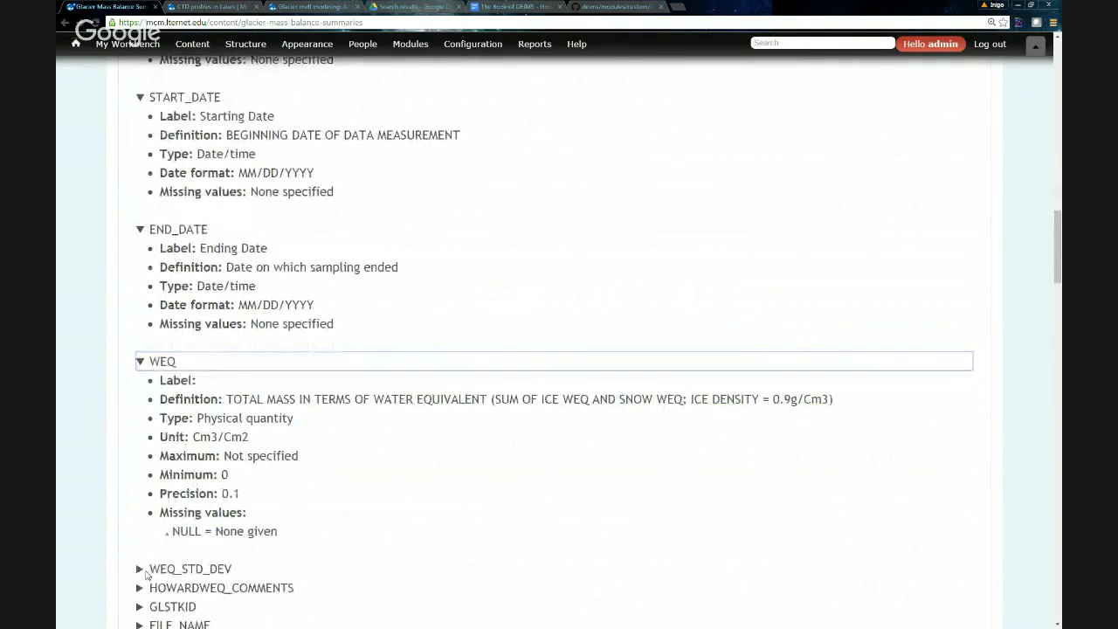
{"action": "left_click", "coordinate": [139, 569]}
{"action": "scroll", "coordinate": [142, 471], "scroll_direction": "down", "scroll_amount": 6}
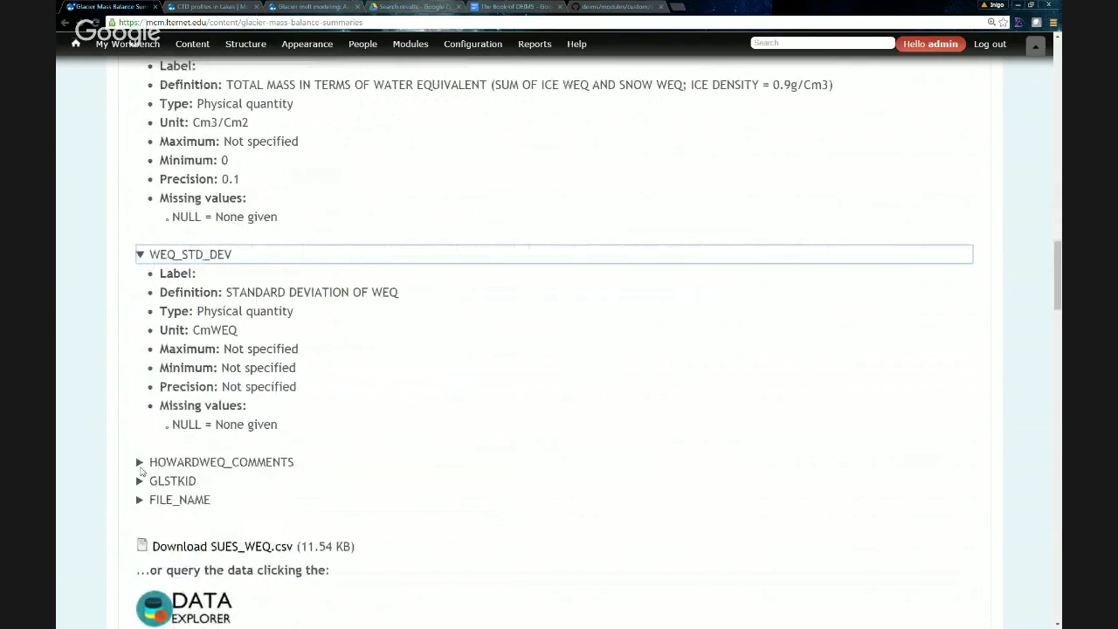
{"action": "left_click", "coordinate": [139, 462]}
{"action": "scroll", "coordinate": [140, 463], "scroll_direction": "down", "scroll_amount": 3}
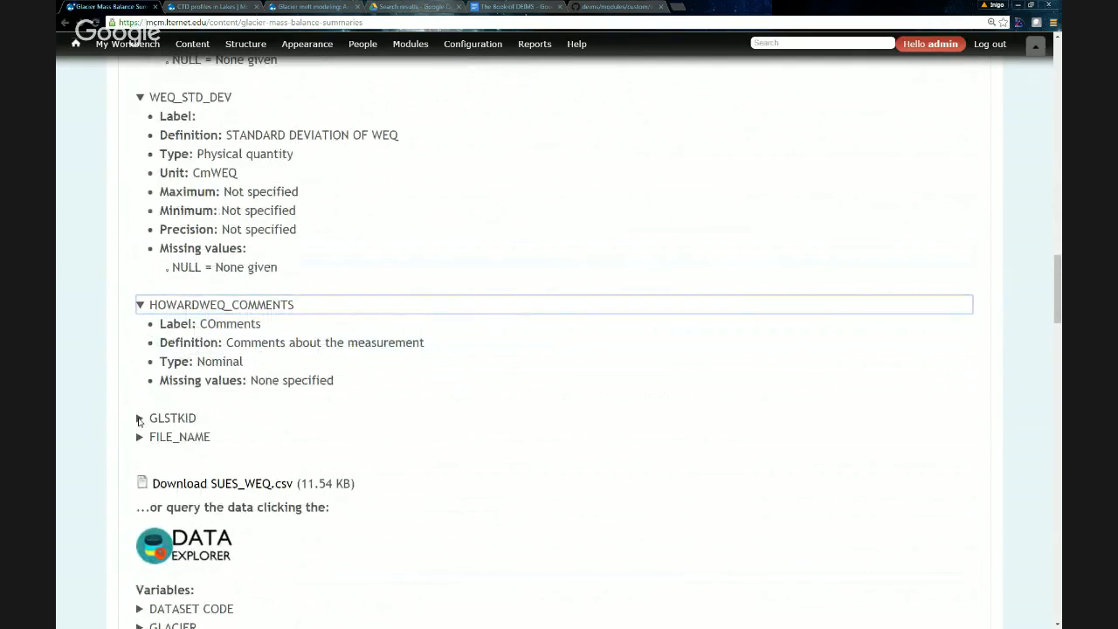
{"action": "left_click", "coordinate": [140, 419]}
{"action": "left_click", "coordinate": [140, 532]}
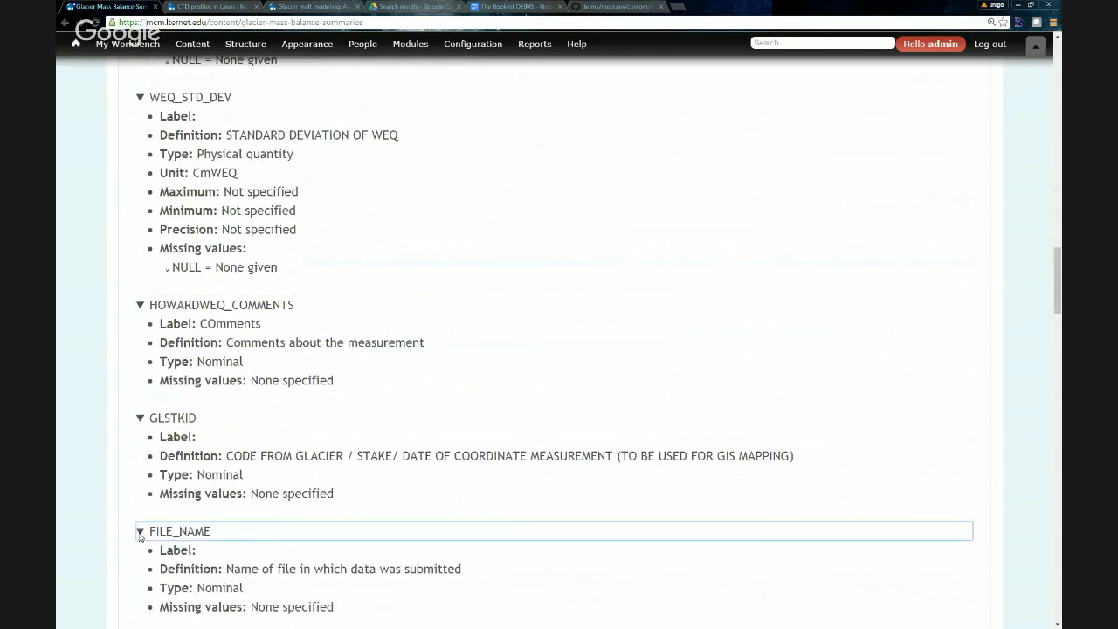
Step: Highlight the Type entry of GLSTKID and look over the FILE_NAME metadata and the SUES_WEQ.csv variable list
{"action": "left_click_drag", "start_coordinate": [158, 475], "coordinate": [244, 475]}
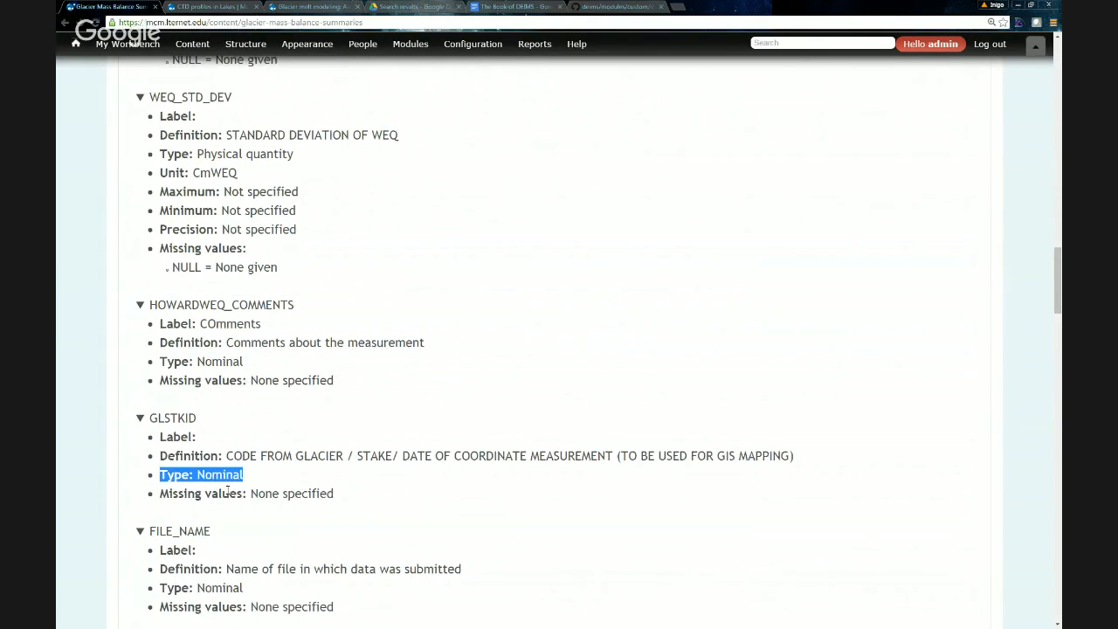
{"action": "scroll", "coordinate": [227, 489], "scroll_direction": "down", "scroll_amount": 1}
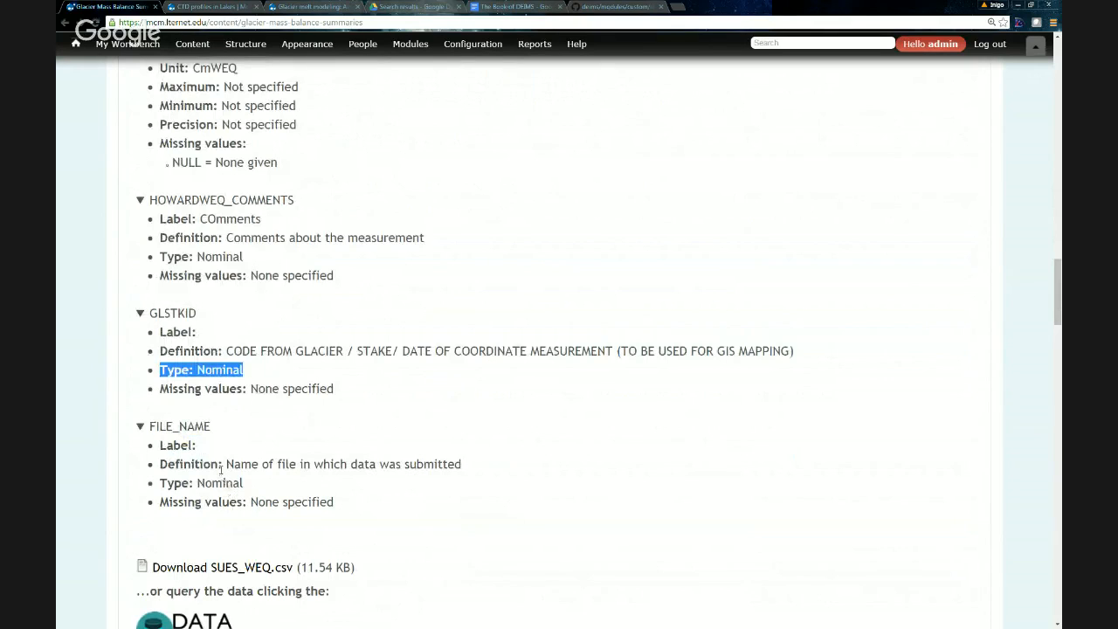
{"action": "scroll", "coordinate": [219, 469], "scroll_direction": "down", "scroll_amount": 4}
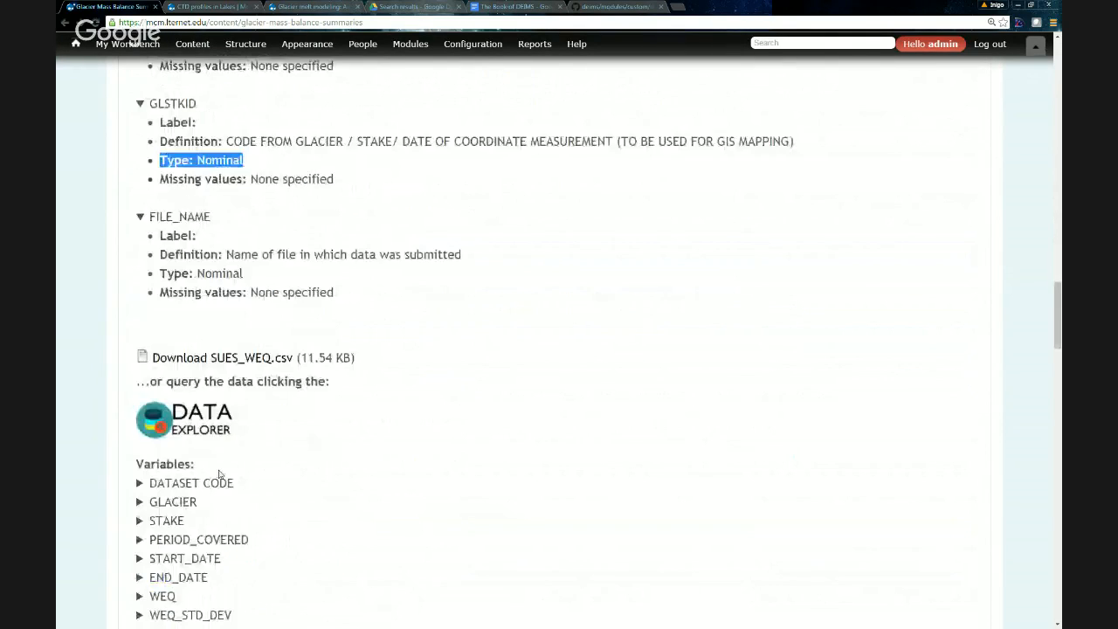
{"action": "scroll", "coordinate": [220, 475], "scroll_direction": "down", "scroll_amount": 3}
{"action": "scroll", "coordinate": [219, 474], "scroll_direction": "up", "scroll_amount": 9}
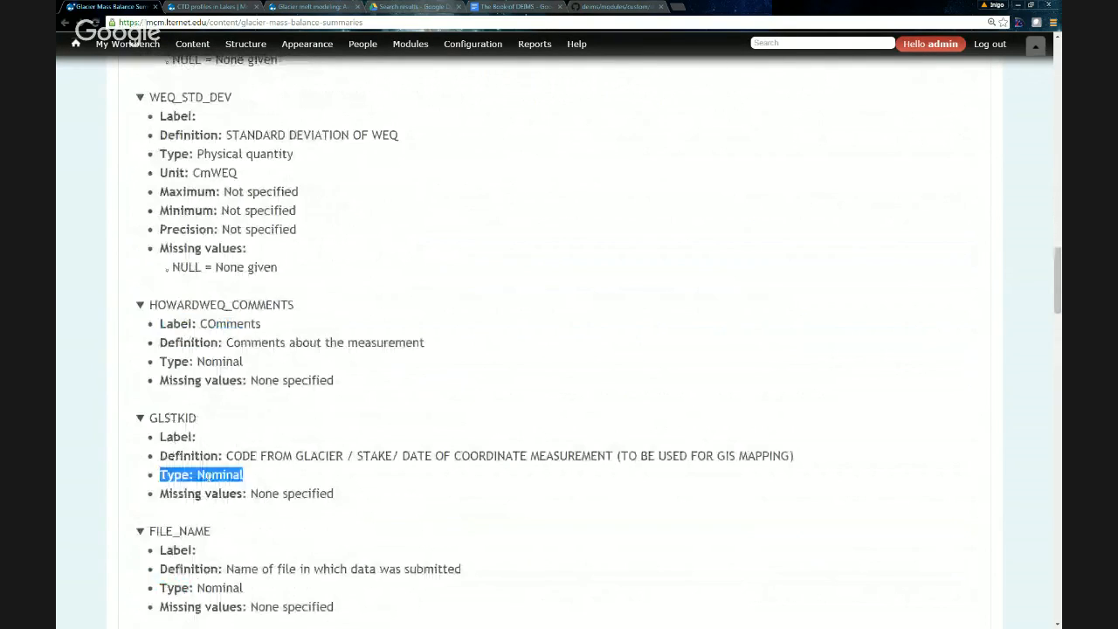
Step: View the Glacier melt modeling: Air Temperature 1996-2011 page, and bring the deimssandbox copy of the glacier mass balance page to the front
{"action": "left_click", "coordinate": [313, 6]}
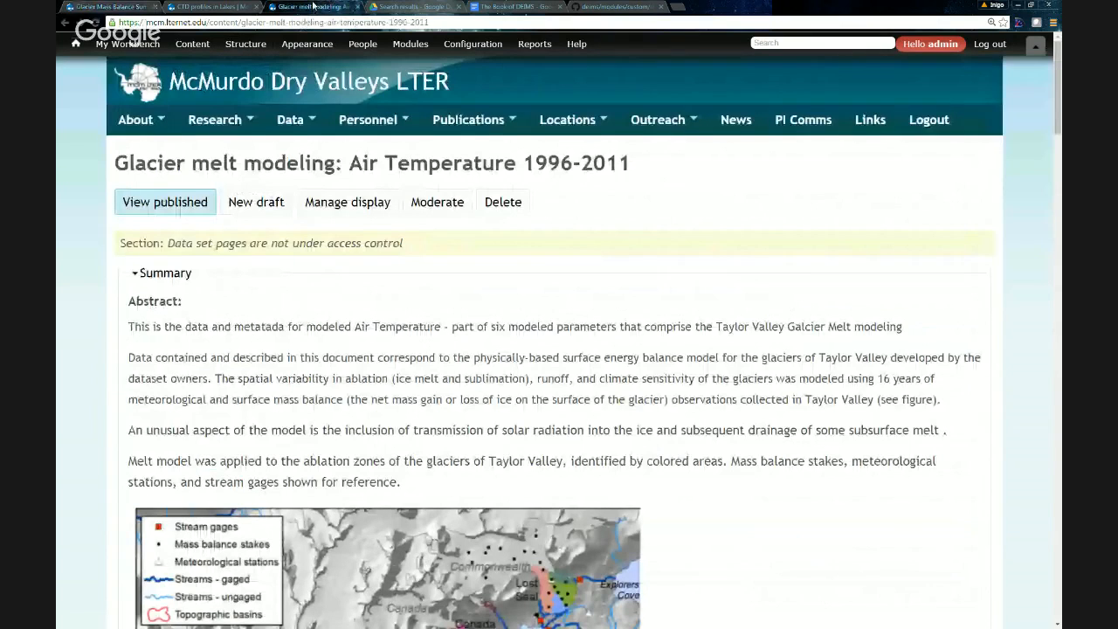
{"action": "scroll", "coordinate": [559, 336], "scroll_direction": "down", "scroll_amount": 5}
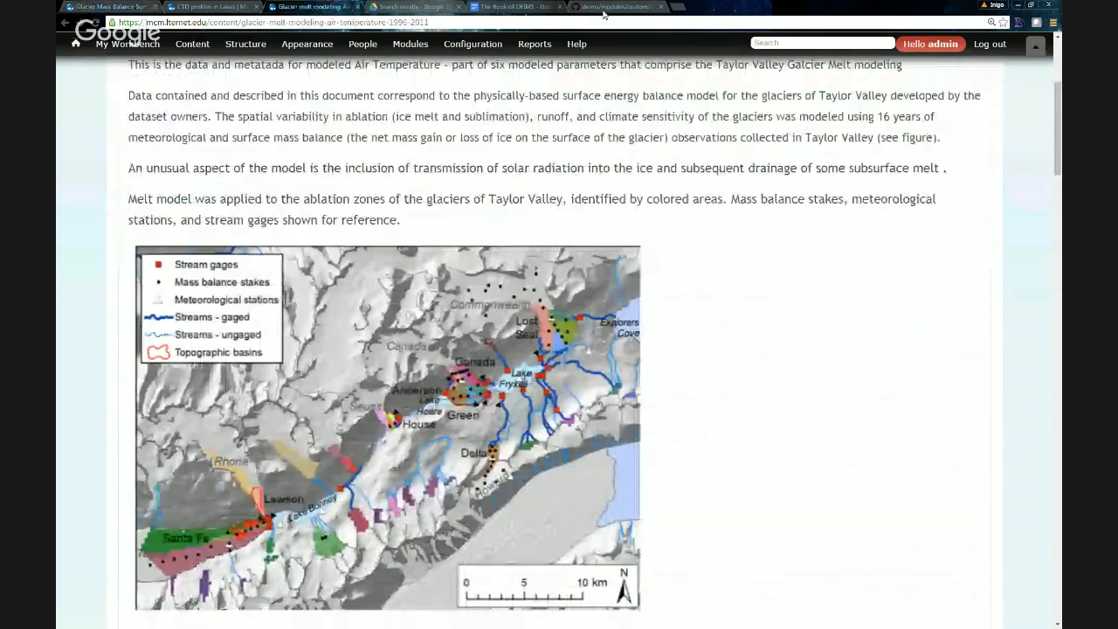
{"action": "left_click", "coordinate": [1031, 6]}
{"action": "left_click", "coordinate": [191, 281]}
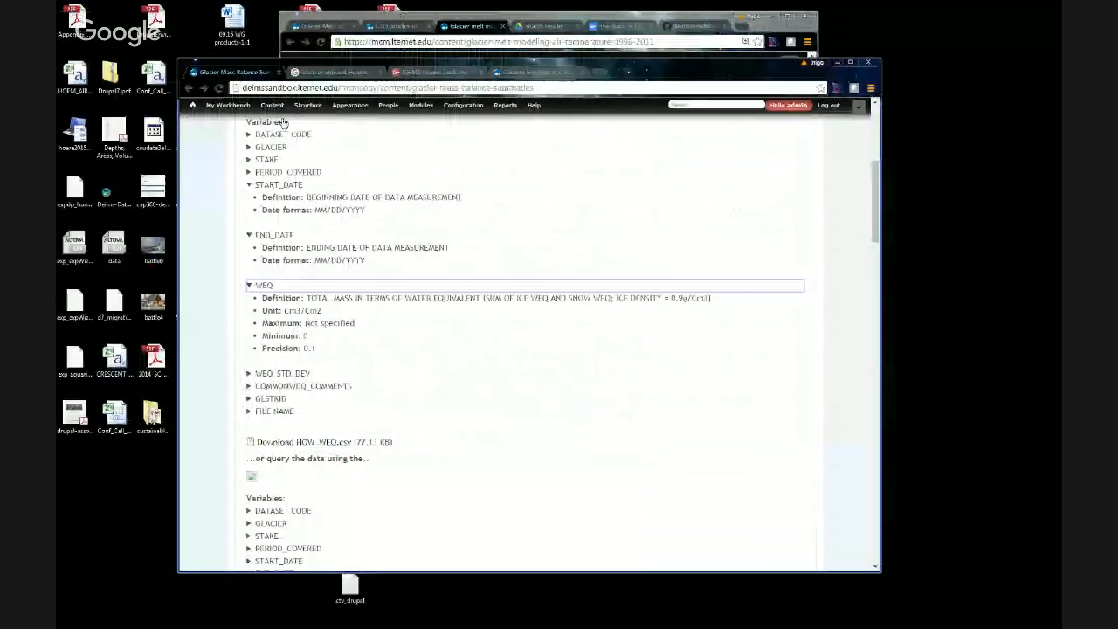
{"action": "scroll", "coordinate": [283, 123], "scroll_direction": "up", "scroll_amount": 3}
{"action": "scroll", "coordinate": [301, 287], "scroll_direction": "down", "scroll_amount": 2}
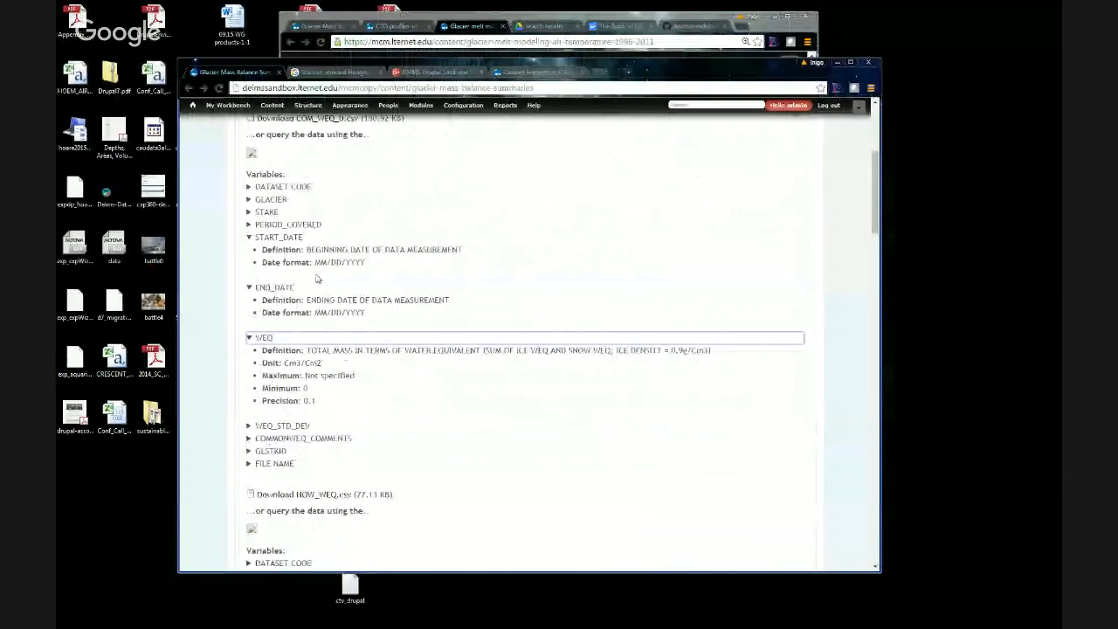
Step: Expand the PERIOD_COVERED variable under COM_WEQ_0.csv and highlight its definition and name
{"action": "left_click", "coordinate": [252, 227]}
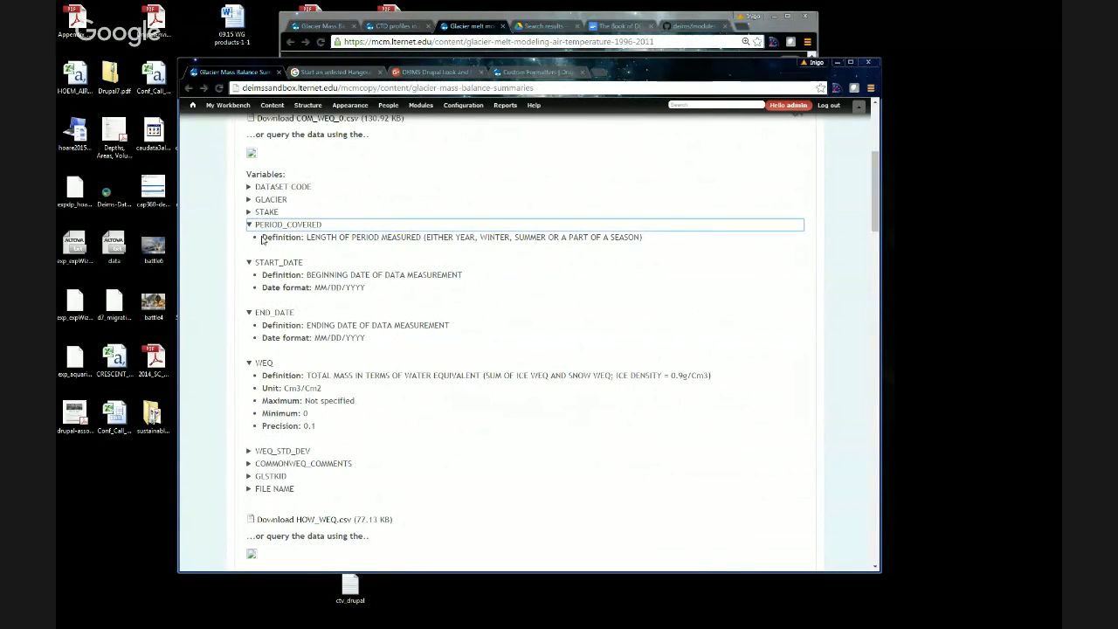
{"action": "left_click", "coordinate": [266, 238]}
{"action": "left_click_drag", "start_coordinate": [267, 238], "coordinate": [642, 237]}
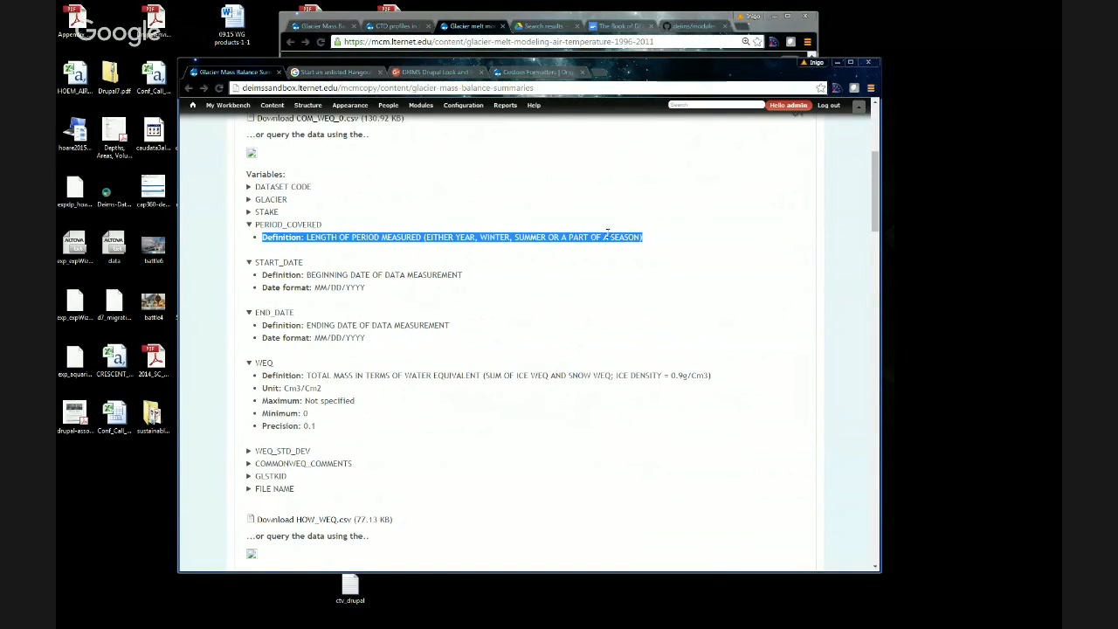
{"action": "left_click", "coordinate": [254, 224]}
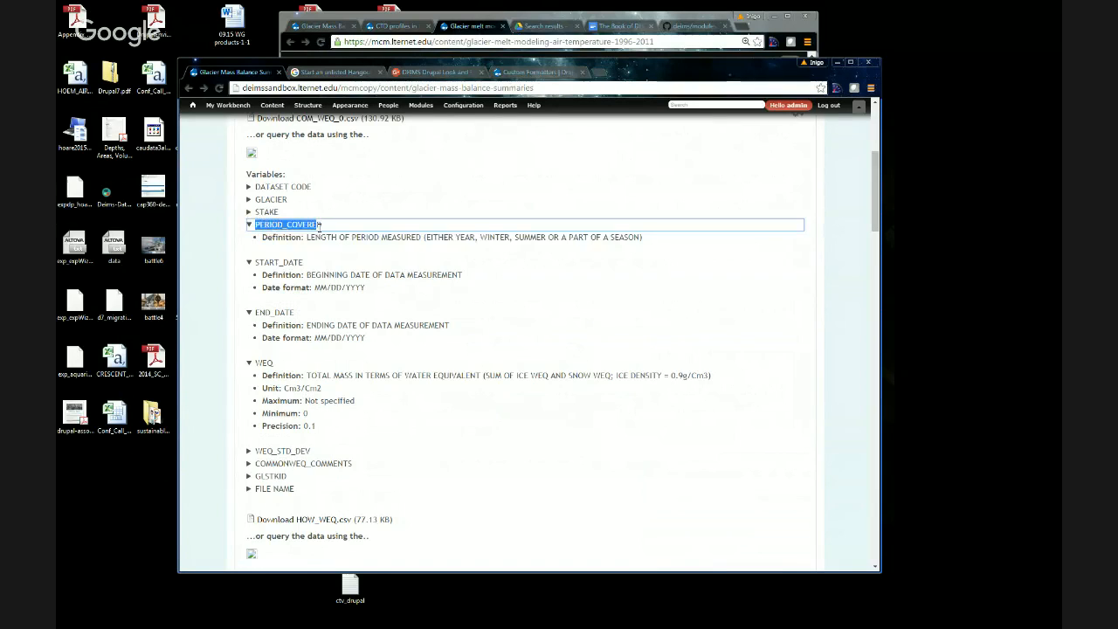
{"action": "left_click", "coordinate": [251, 225]}
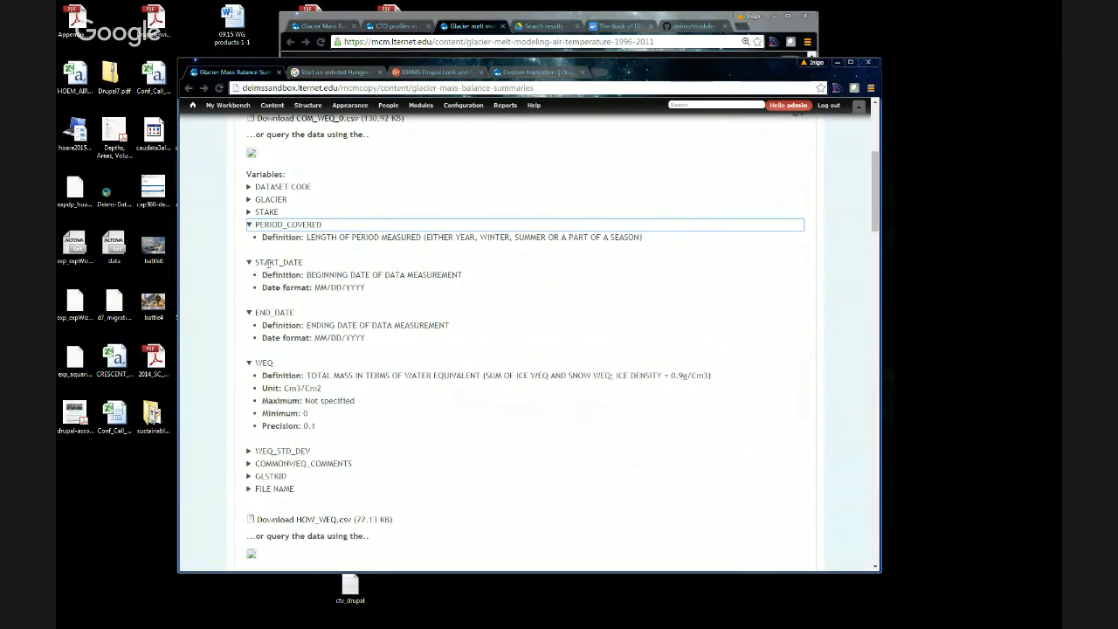
Step: Highlight the definition and date format of START_DATE and the unit of WEQ under COM_WEQ_0.csv
{"action": "left_click_drag", "start_coordinate": [266, 273], "coordinate": [448, 271]}
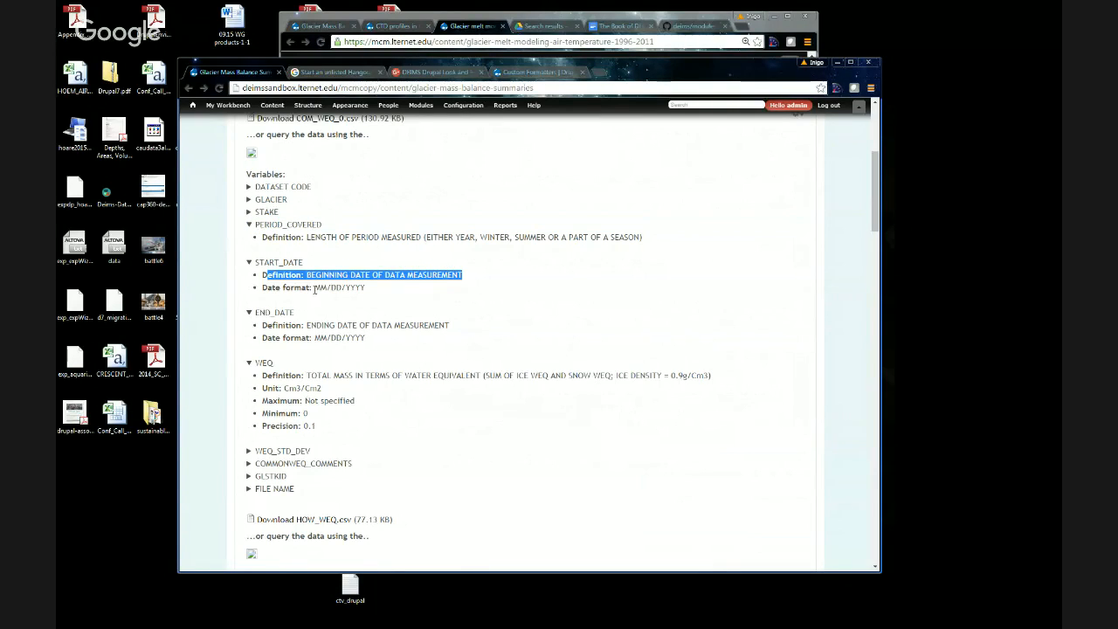
{"action": "left_click_drag", "start_coordinate": [272, 288], "coordinate": [367, 289]}
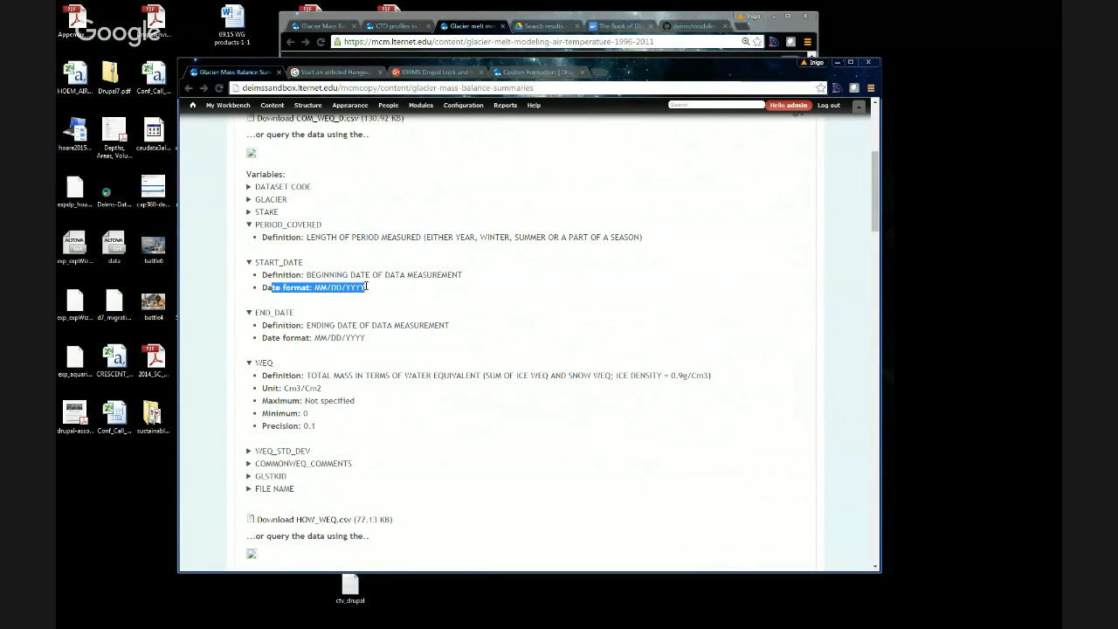
{"action": "scroll", "coordinate": [303, 360], "scroll_direction": "down", "scroll_amount": 2}
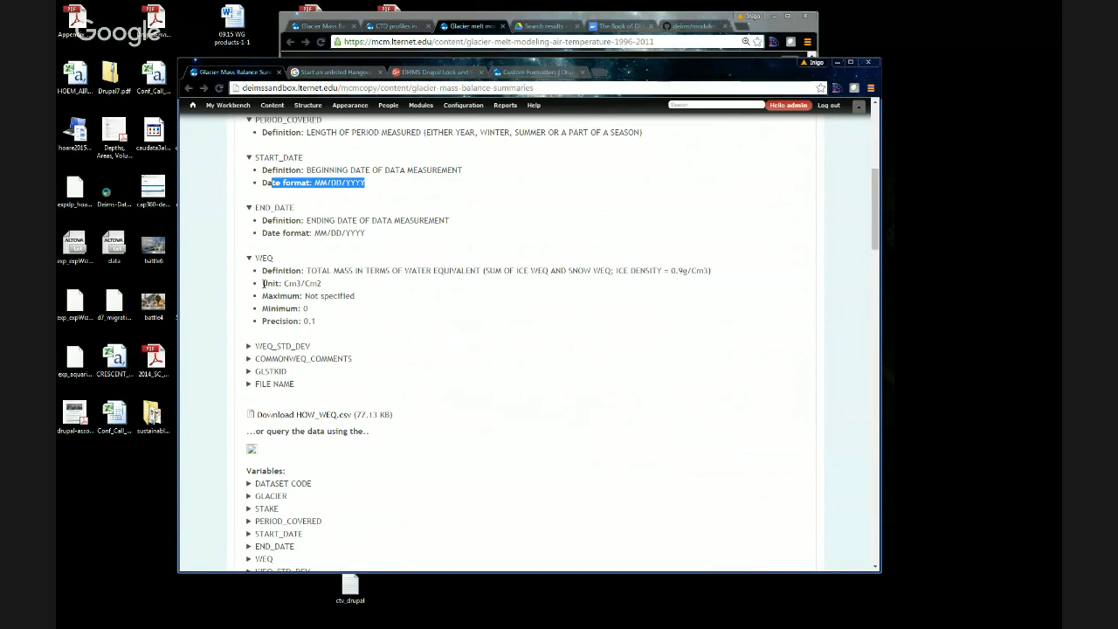
{"action": "left_click_drag", "start_coordinate": [263, 283], "coordinate": [324, 284]}
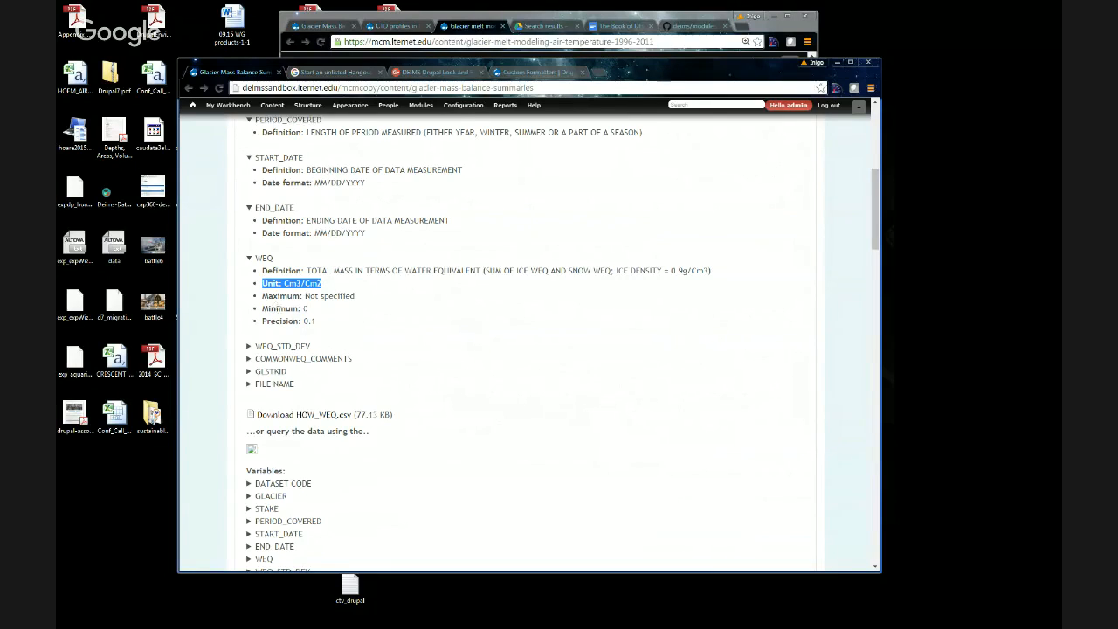
{"action": "scroll", "coordinate": [280, 305], "scroll_direction": "down", "scroll_amount": 1}
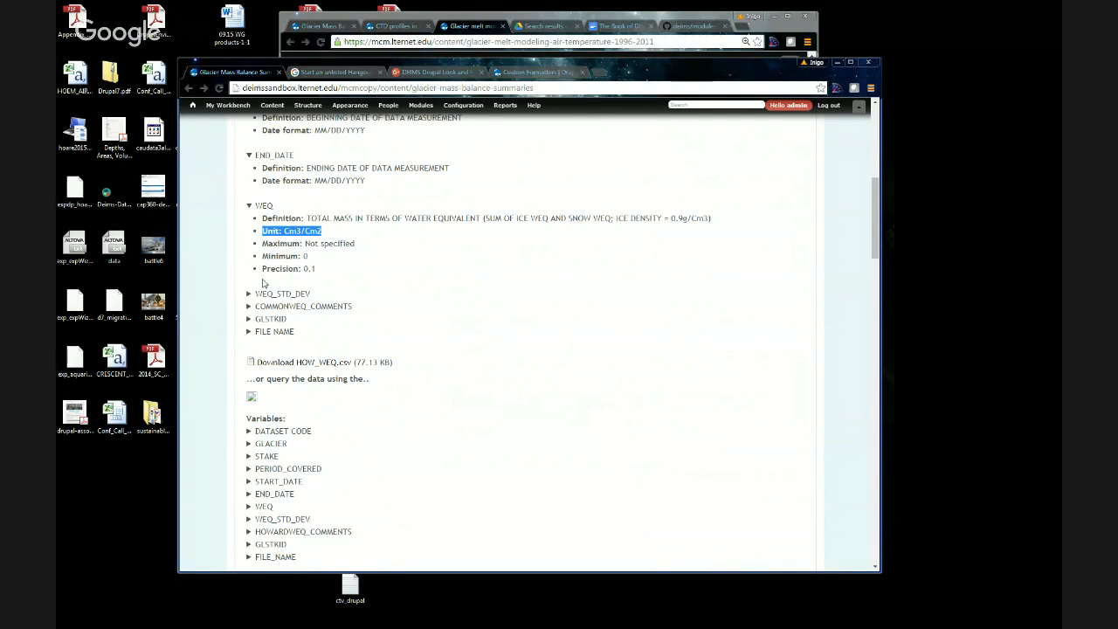
Step: Expand the STAKE, FILE NAME, GLSTKID, COMMONWEQ_COMMENTS and DATASET CODE variables under COM_WEQ_0.csv
{"action": "scroll", "coordinate": [282, 264], "scroll_direction": "up", "scroll_amount": 3}
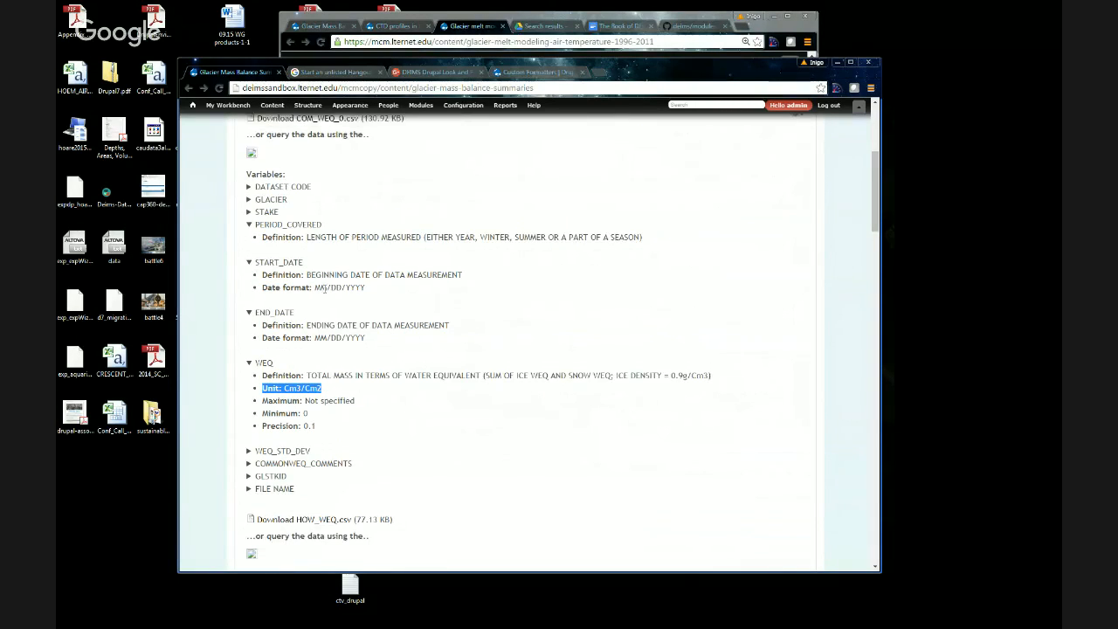
{"action": "scroll", "coordinate": [324, 287], "scroll_direction": "down", "scroll_amount": 1}
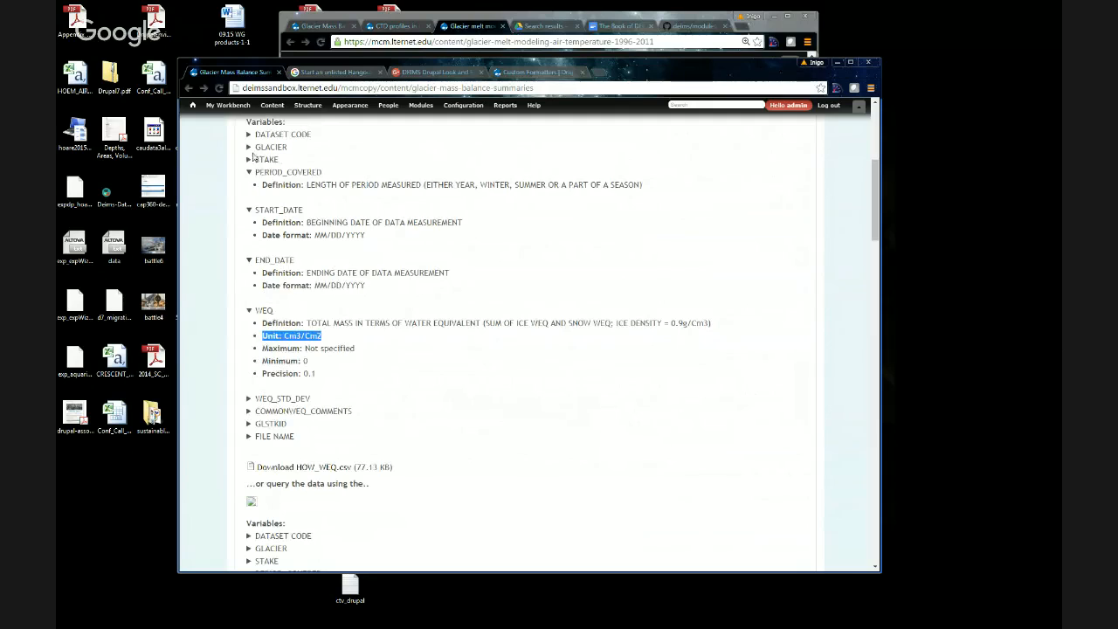
{"action": "left_click", "coordinate": [248, 159]}
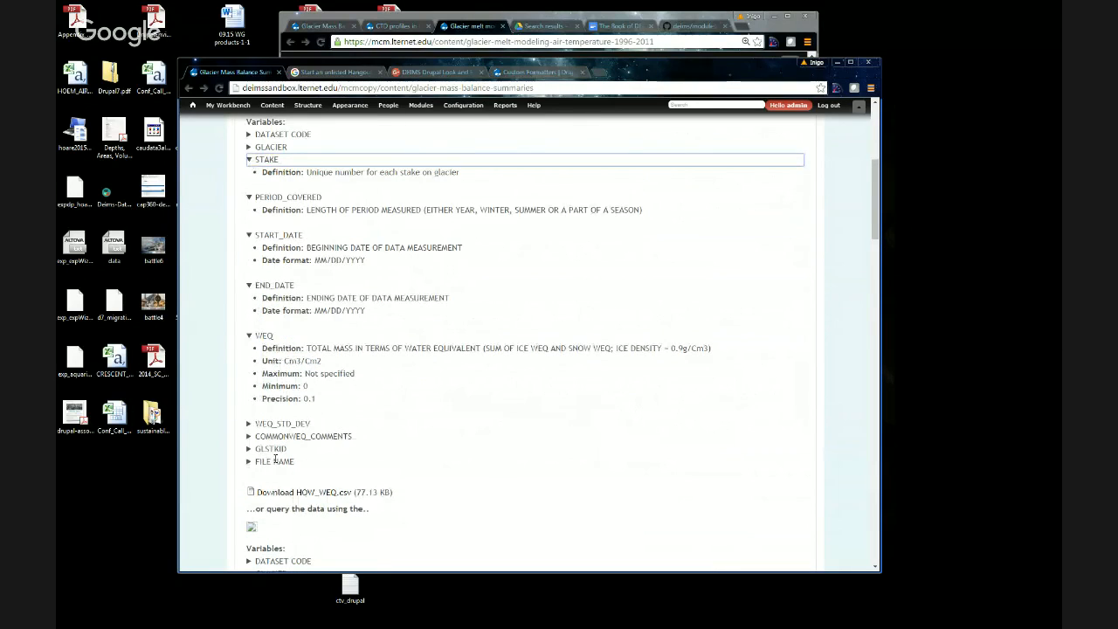
{"action": "left_click", "coordinate": [250, 463]}
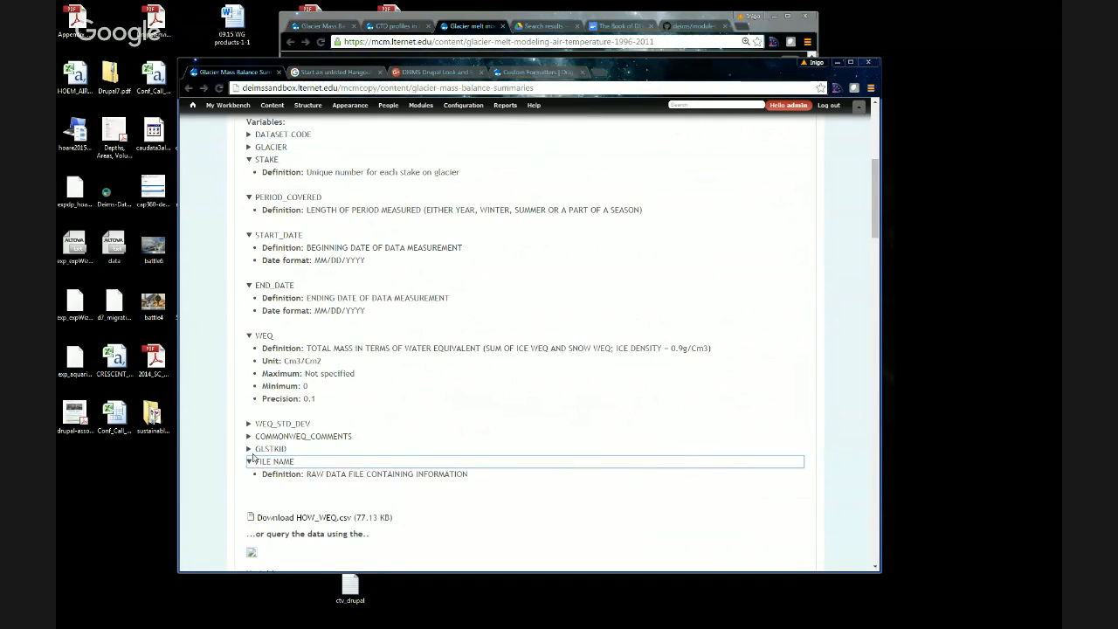
{"action": "left_click", "coordinate": [250, 449]}
{"action": "left_click", "coordinate": [249, 437]}
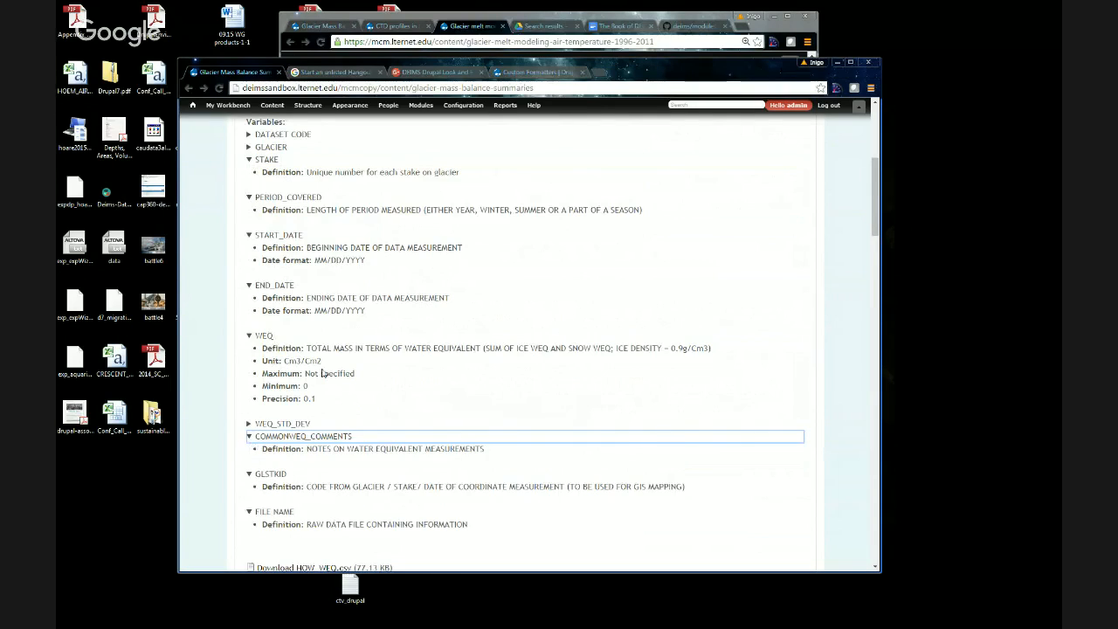
{"action": "left_click_drag", "start_coordinate": [256, 122], "coordinate": [279, 122]}
{"action": "left_click", "coordinate": [253, 137]}
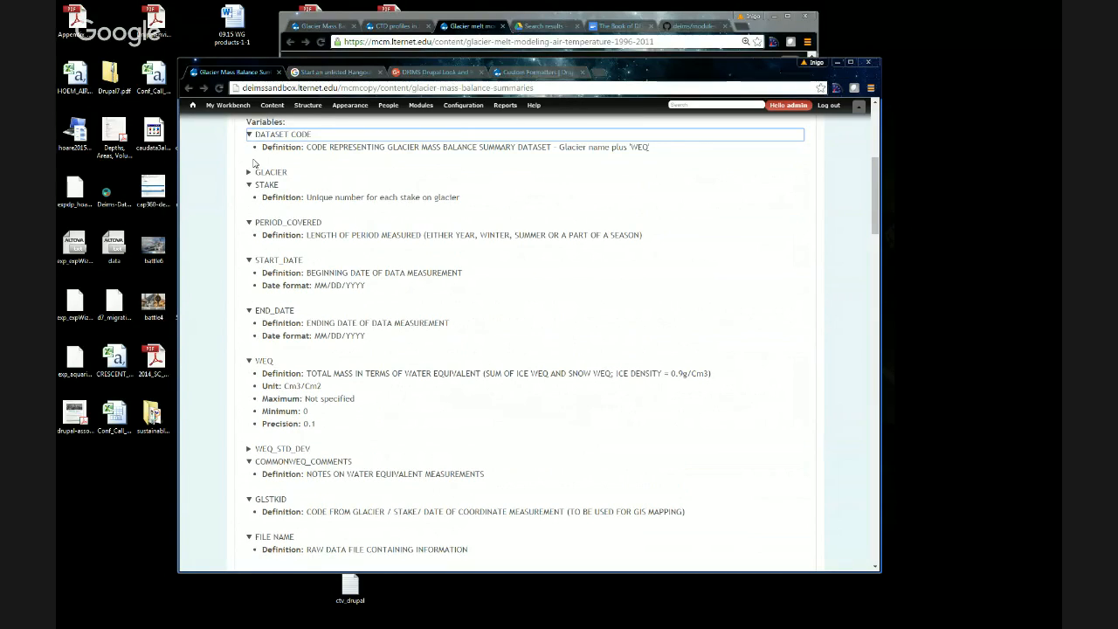
Step: Expand the GLACIER variable and magnify the glacier mass balance page to 175% to read its variable definitions
{"action": "left_click", "coordinate": [260, 172]}
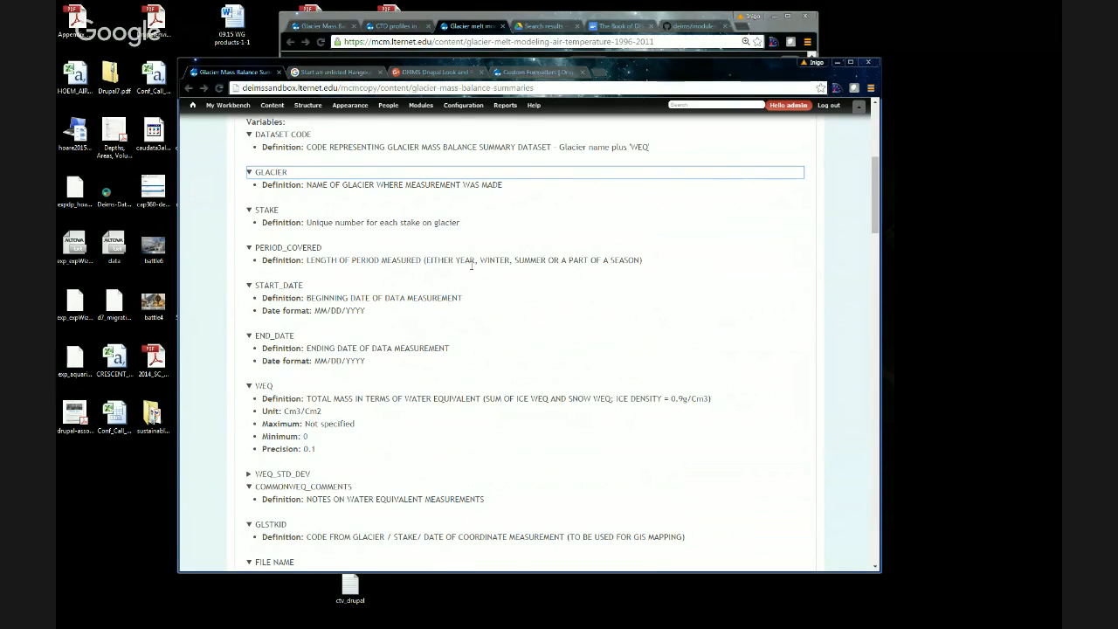
{"action": "key", "text": "ctrl+plus"}
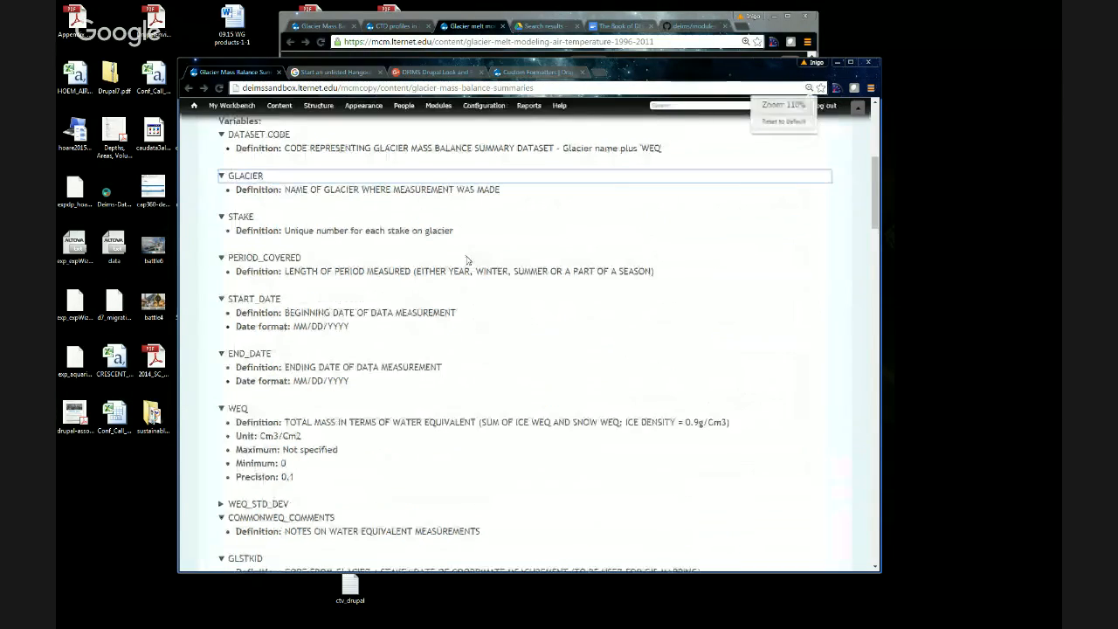
{"action": "key", "text": "ctrl+plus"}
{"action": "key", "text": "ctrl+plus"}
{"action": "key", "text": "ctrl+plus"}
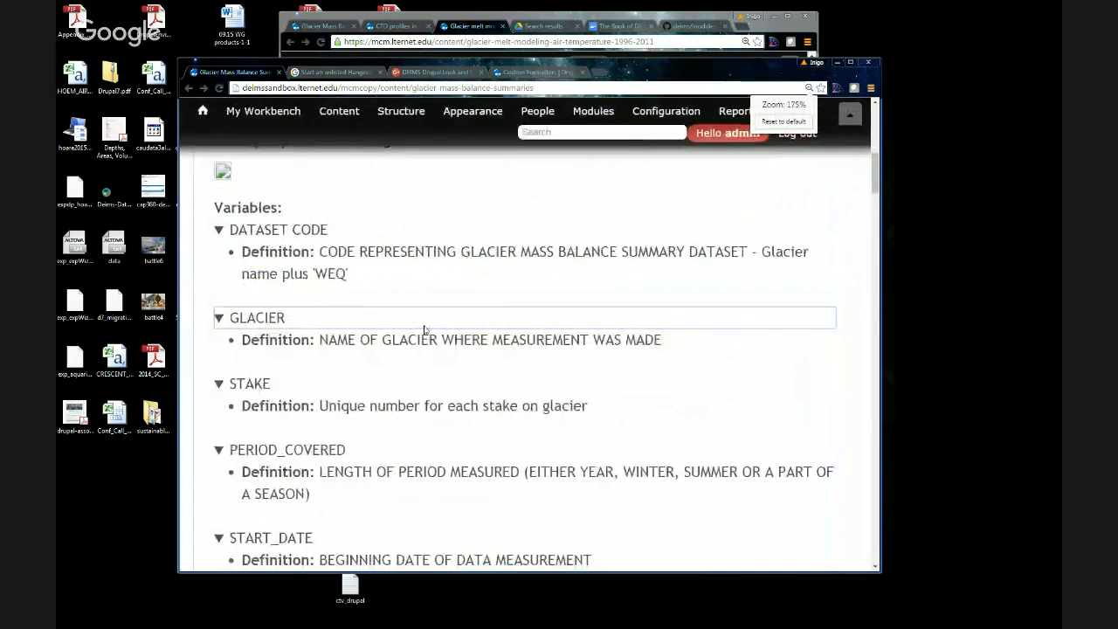
{"action": "scroll", "coordinate": [424, 329], "scroll_direction": "down", "scroll_amount": 1}
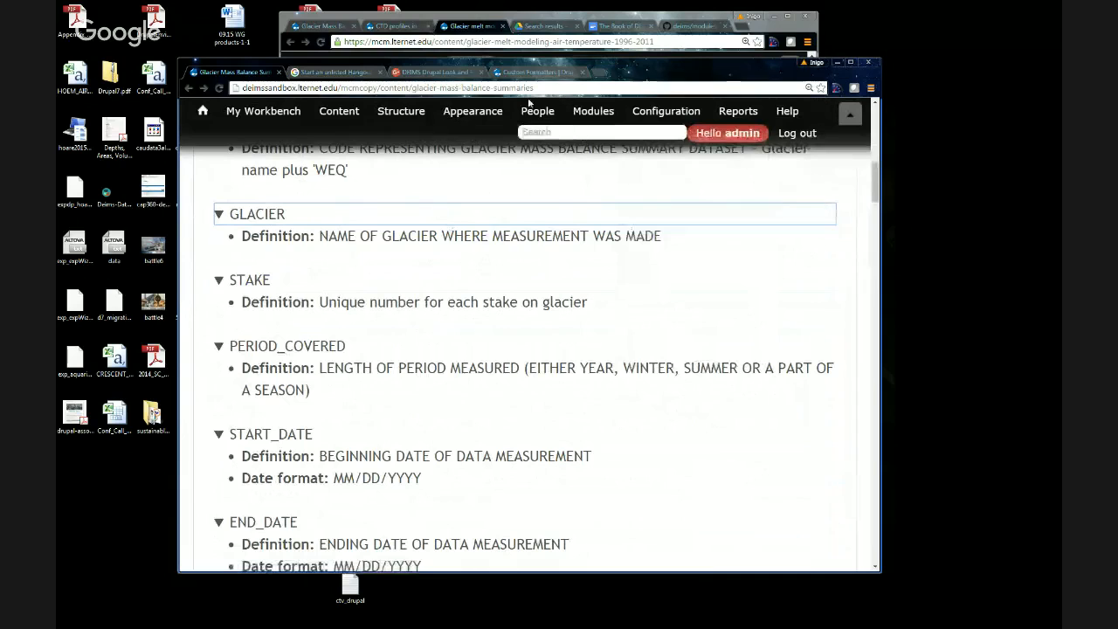
Step: Open deims-variable-summary.tpl.php from the deims_variable module folder on GitHub and magnify its code for reading
{"action": "left_click", "coordinate": [690, 27]}
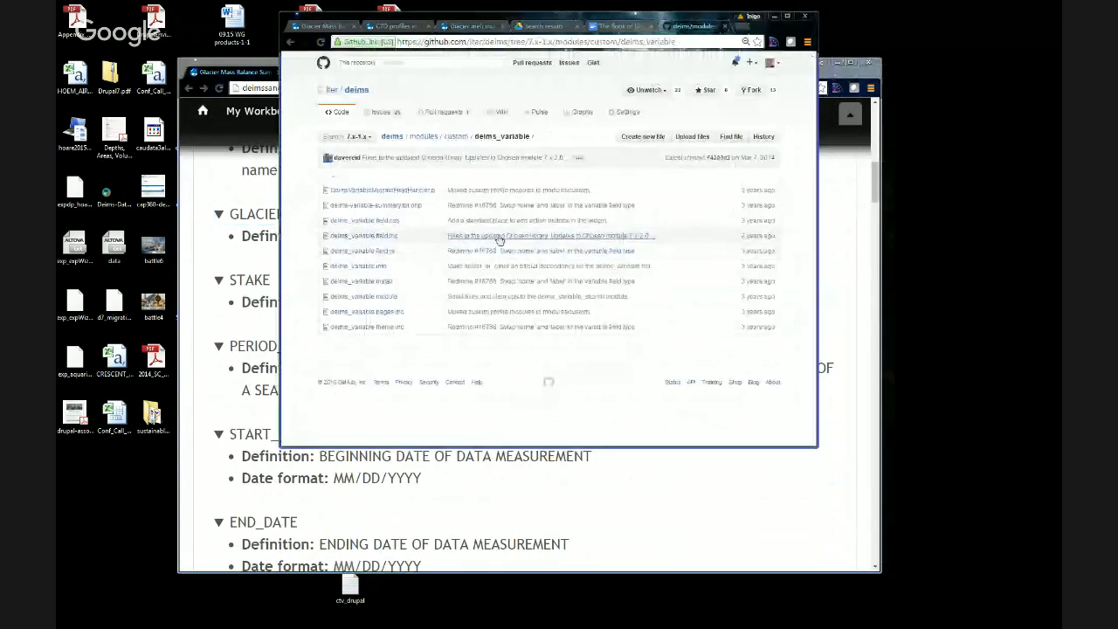
{"action": "left_click", "coordinate": [395, 207]}
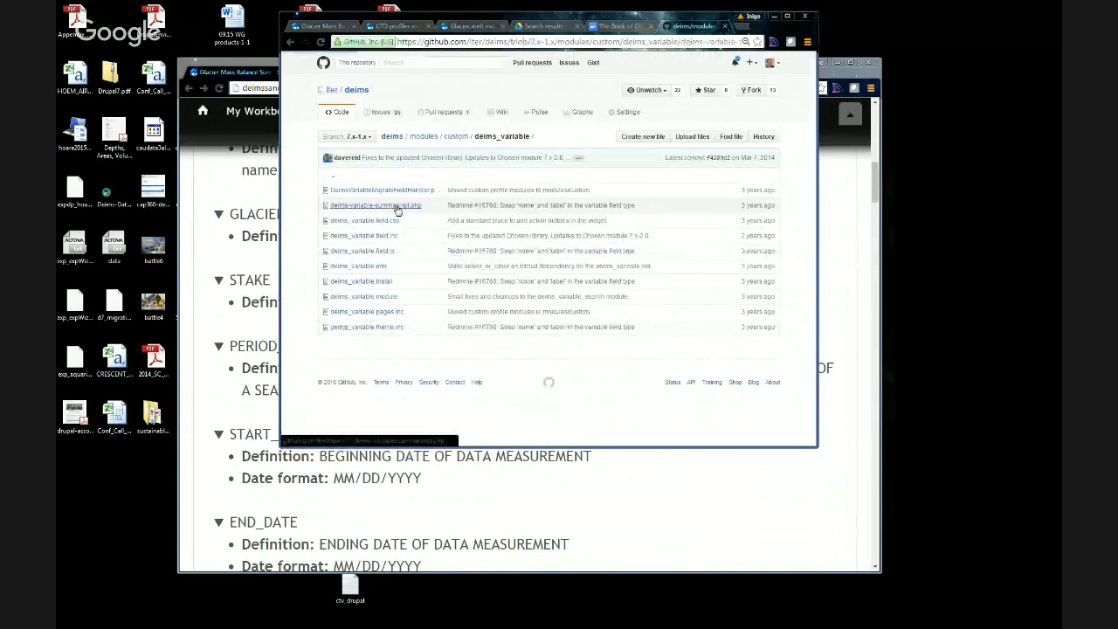
{"action": "key", "text": "ctrl+plus"}
{"action": "key", "text": "ctrl+plus"}
{"action": "key", "text": "ctrl+plus"}
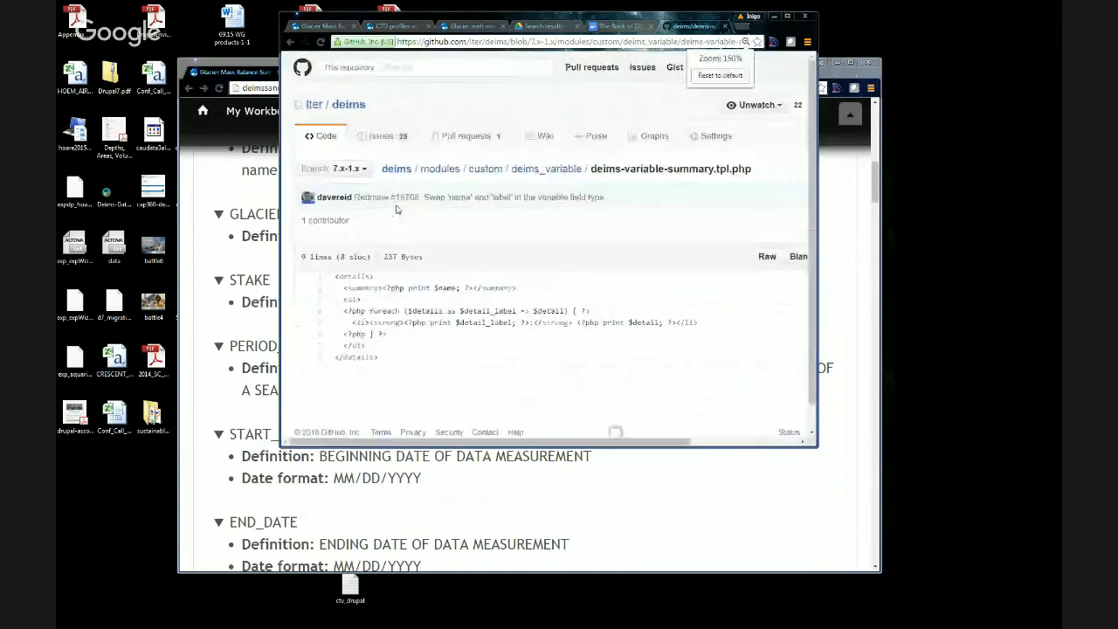
{"action": "key", "text": "ctrl+plus"}
{"action": "key", "text": "ctrl+plus"}
{"action": "key", "text": "ctrl+plus"}
{"action": "scroll", "coordinate": [401, 207], "scroll_direction": "down", "scroll_amount": 5}
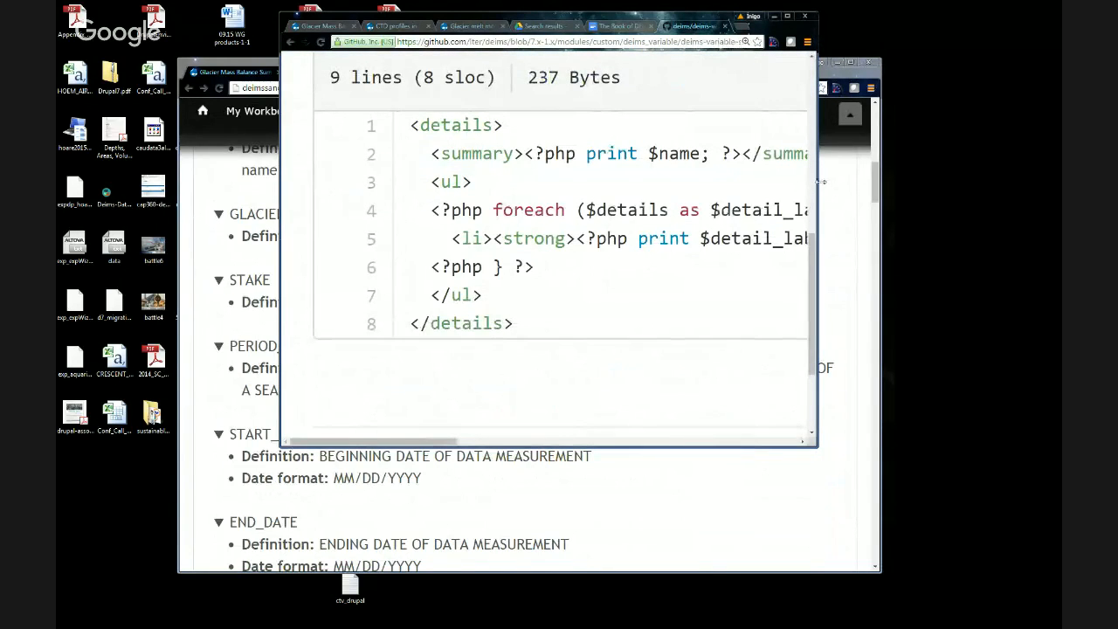
Step: Widen and reposition the GitHub browser window so more of the template's long code lines fit
{"action": "left_click_drag", "start_coordinate": [816, 182], "coordinate": [1000, 180]}
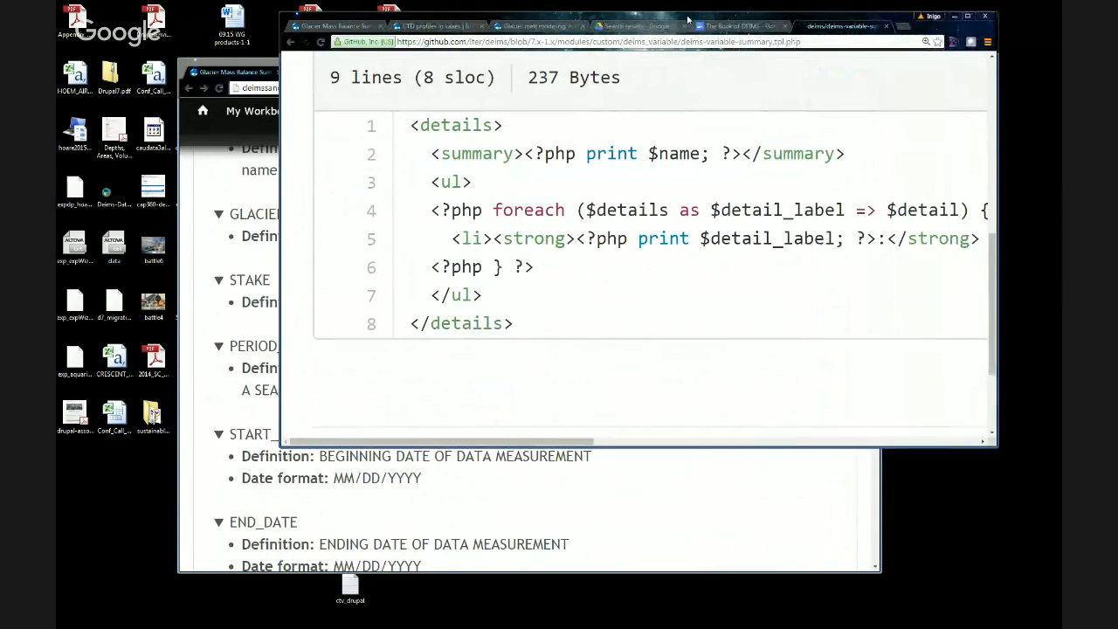
{"action": "left_click_drag", "start_coordinate": [687, 19], "coordinate": [543, 48]}
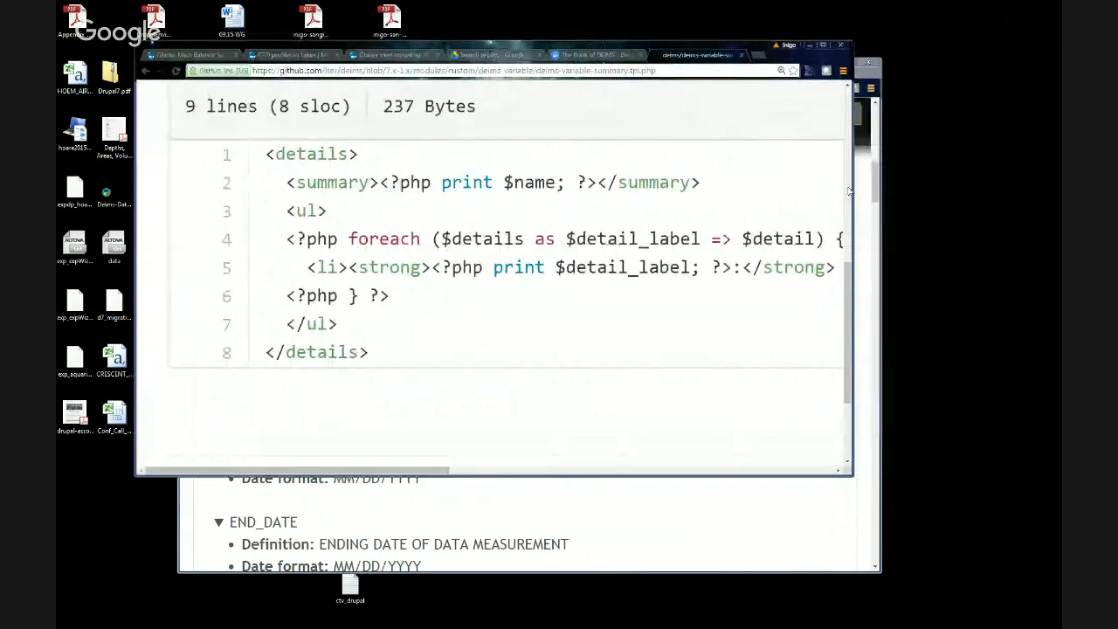
{"action": "left_click_drag", "start_coordinate": [852, 189], "coordinate": [1029, 188]}
Step: Highlight the opening details tag, the summary tag and the $name variable in the template code
{"action": "left_click_drag", "start_coordinate": [276, 157], "coordinate": [358, 157]}
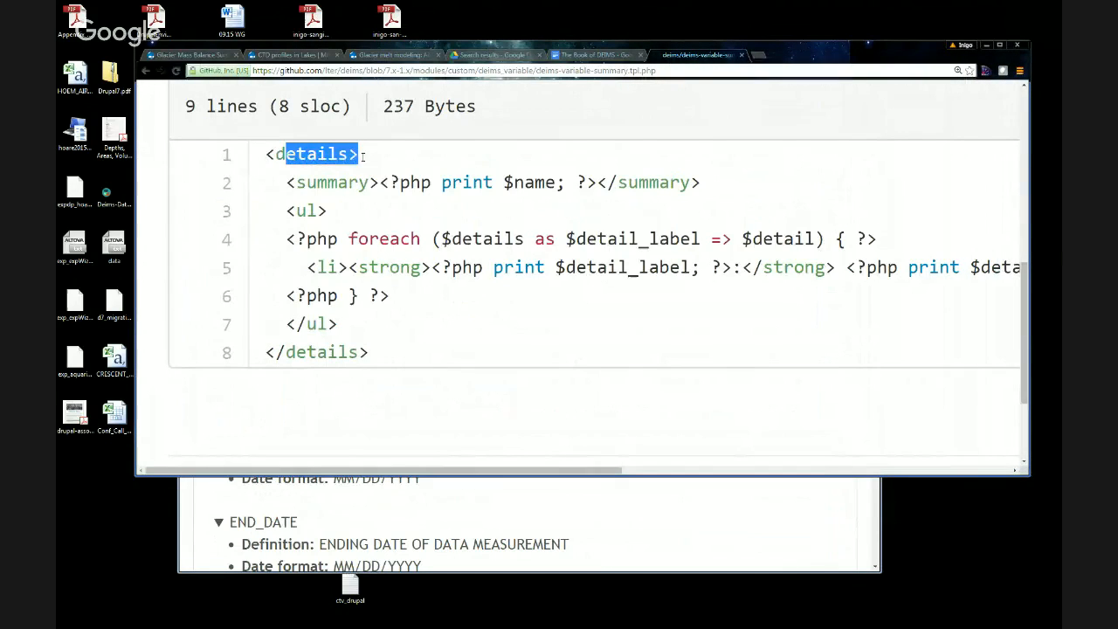
{"action": "left_click", "coordinate": [270, 153]}
{"action": "left_click_drag", "start_coordinate": [266, 153], "coordinate": [358, 154]}
{"action": "left_click", "coordinate": [310, 184]}
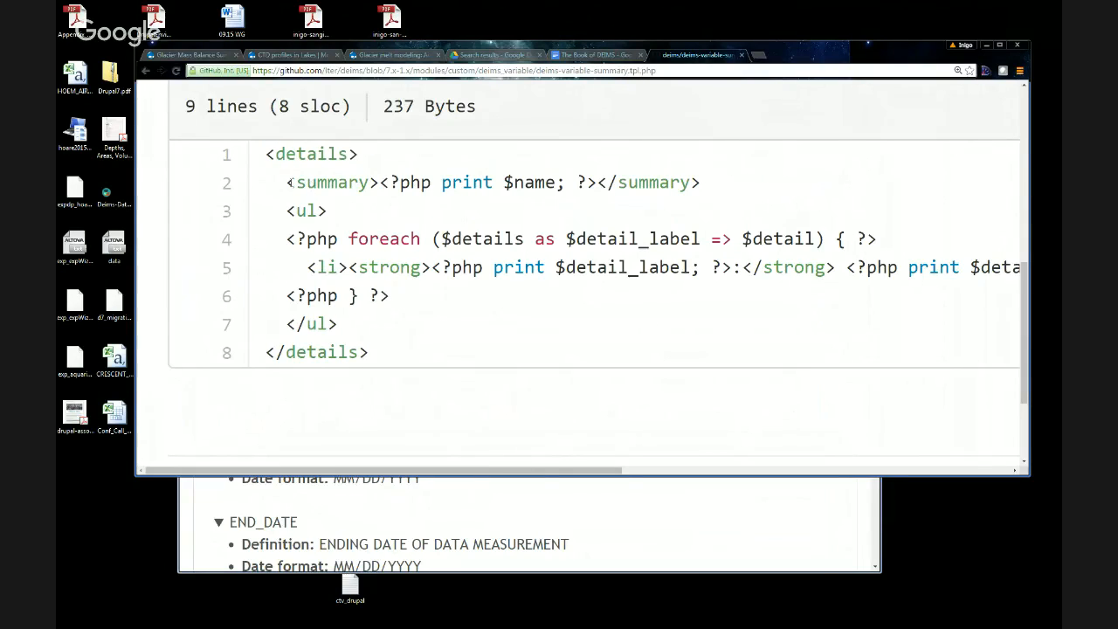
{"action": "left_click_drag", "start_coordinate": [290, 182], "coordinate": [376, 182]}
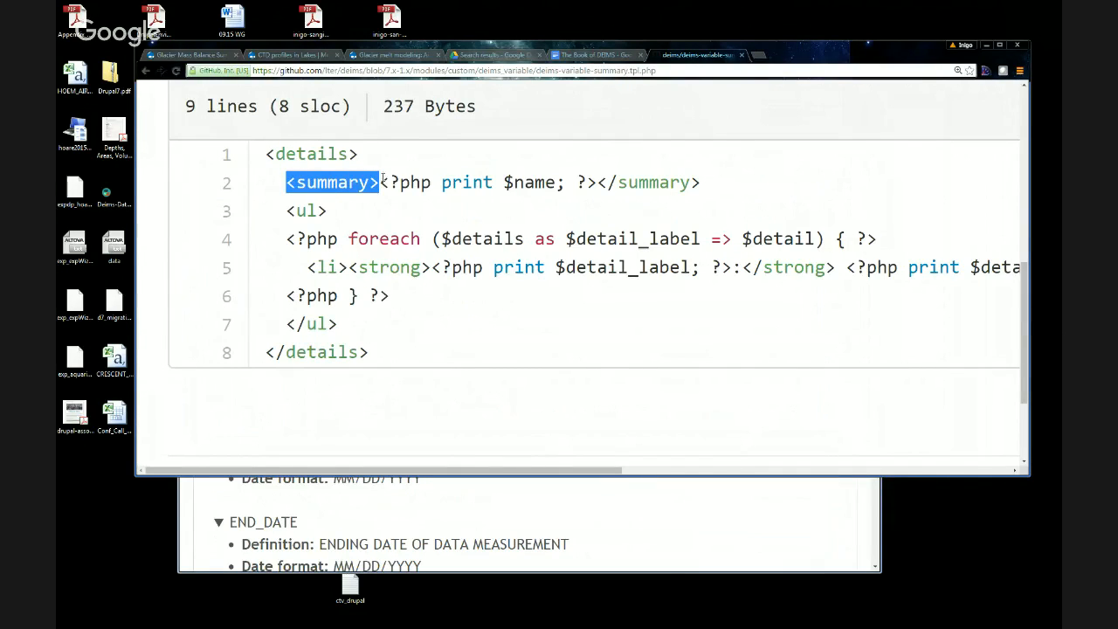
{"action": "left_click_drag", "start_coordinate": [505, 182], "coordinate": [559, 181]}
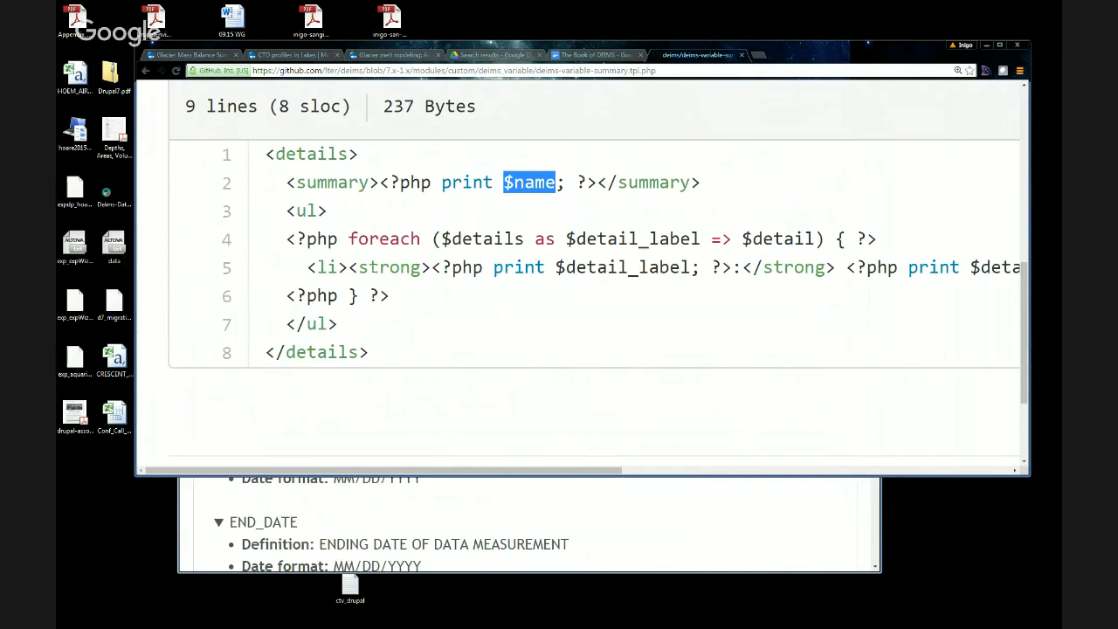
Step: Highlight the ul tag, the li tag, and the printed $detail_label and $detail variables in the template
{"action": "scroll", "coordinate": [374, 267], "scroll_direction": "down", "scroll_amount": 1}
{"action": "left_click", "coordinate": [288, 158]}
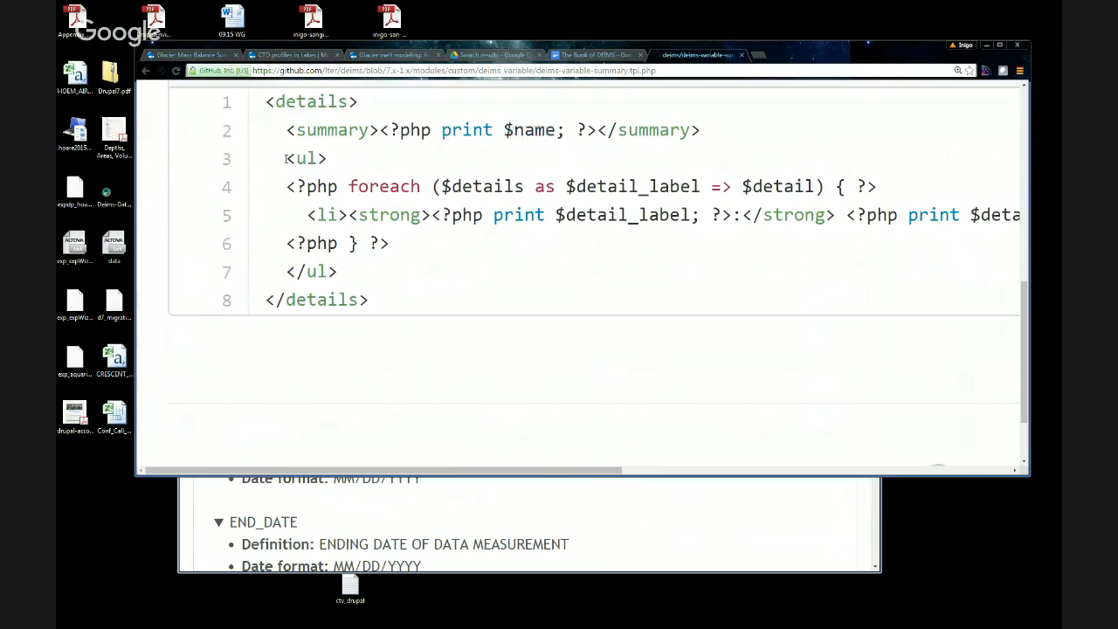
{"action": "left_click_drag", "start_coordinate": [288, 158], "coordinate": [325, 158]}
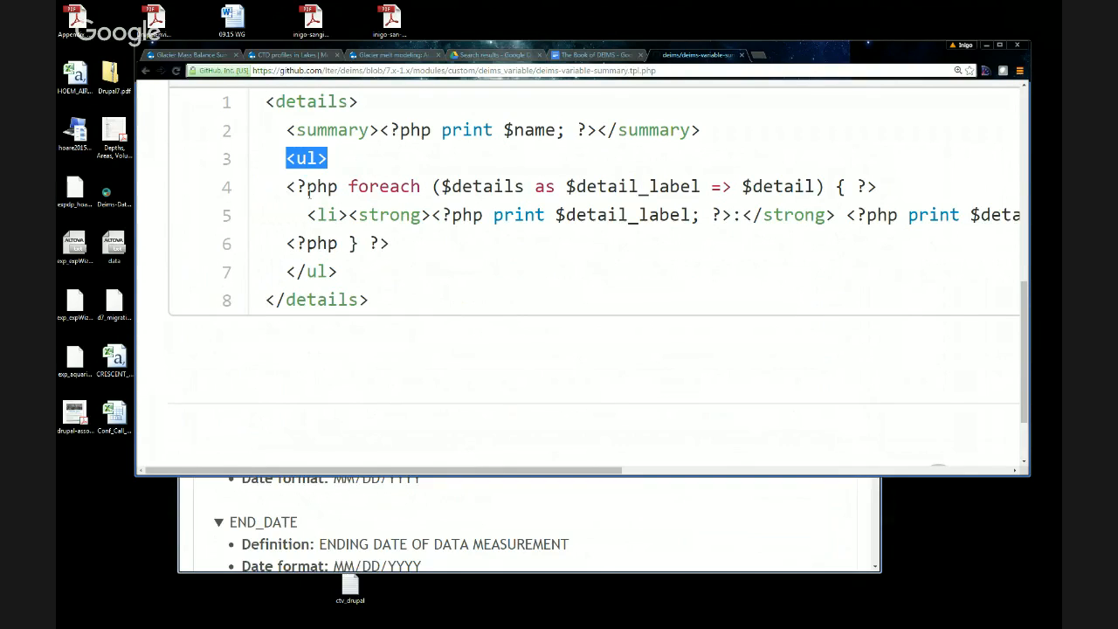
{"action": "left_click_drag", "start_coordinate": [308, 216], "coordinate": [339, 215]}
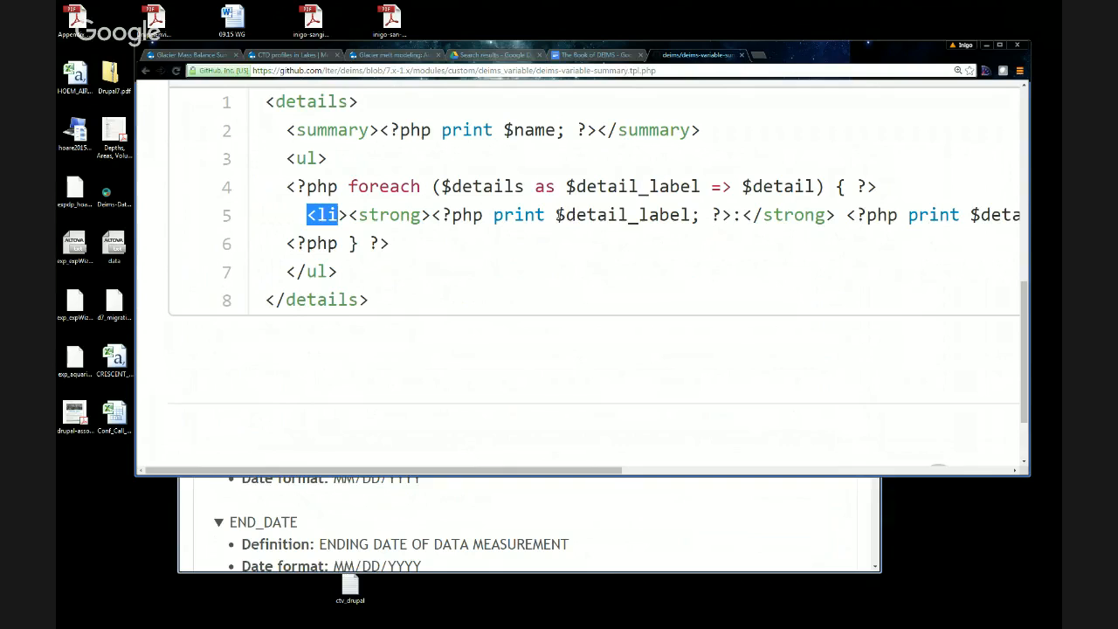
{"action": "left_click_drag", "start_coordinate": [557, 215], "coordinate": [690, 216]}
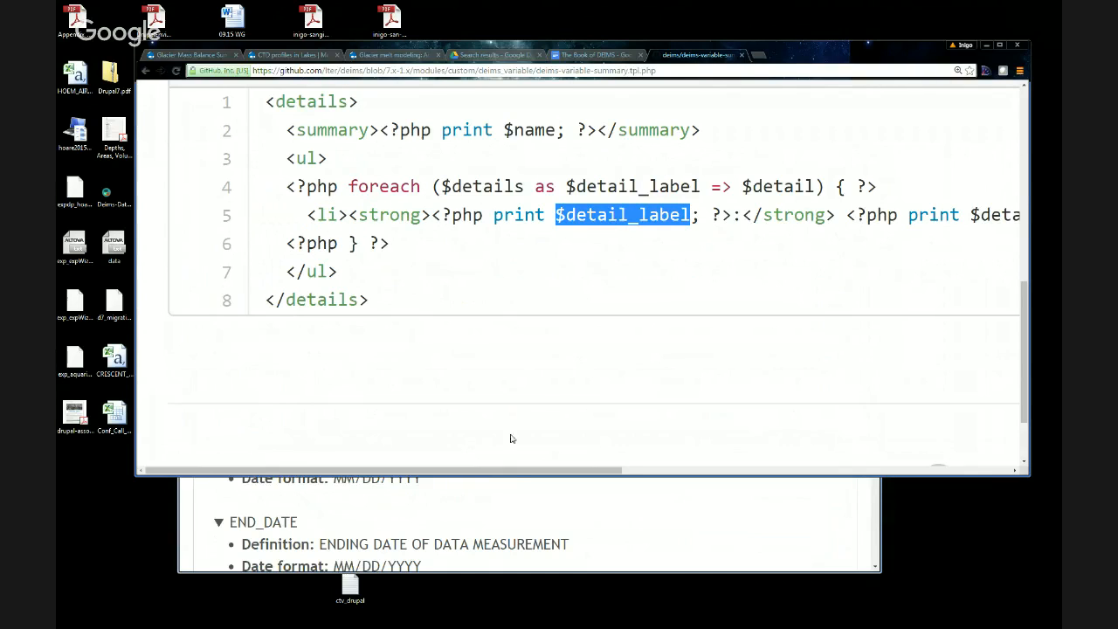
{"action": "left_click_drag", "start_coordinate": [524, 472], "coordinate": [633, 472]}
{"action": "left_click_drag", "start_coordinate": [782, 215], "coordinate": [854, 216]}
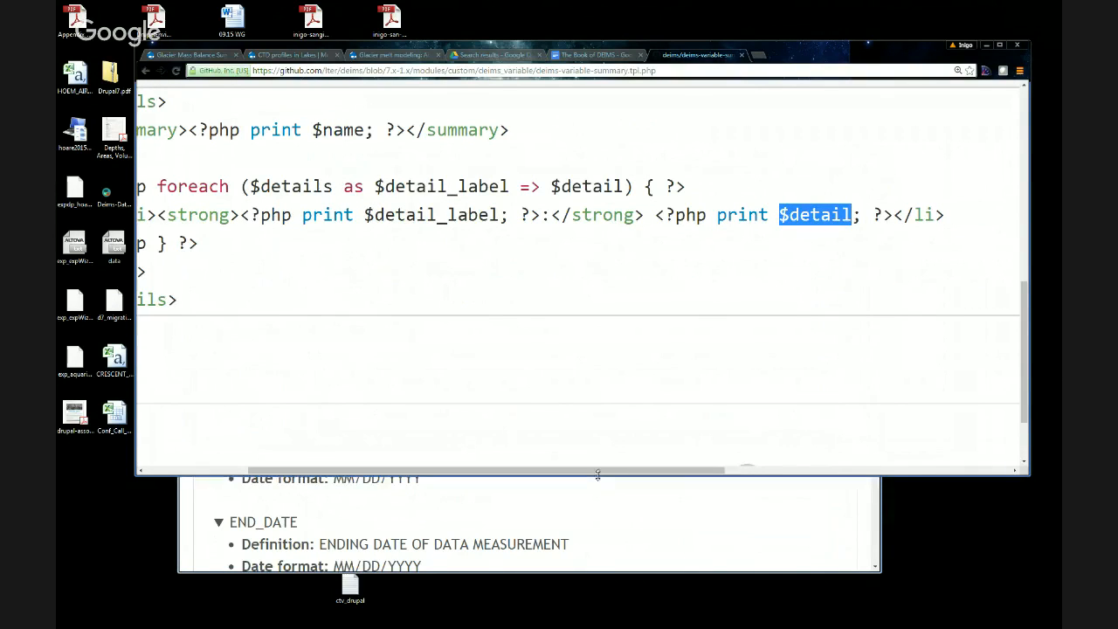
{"action": "left_click_drag", "start_coordinate": [617, 472], "coordinate": [517, 476]}
Step: Highlight the whole ul block in lines 3 to 7, and the li and strong tags on line 5
{"action": "left_click", "coordinate": [278, 157]}
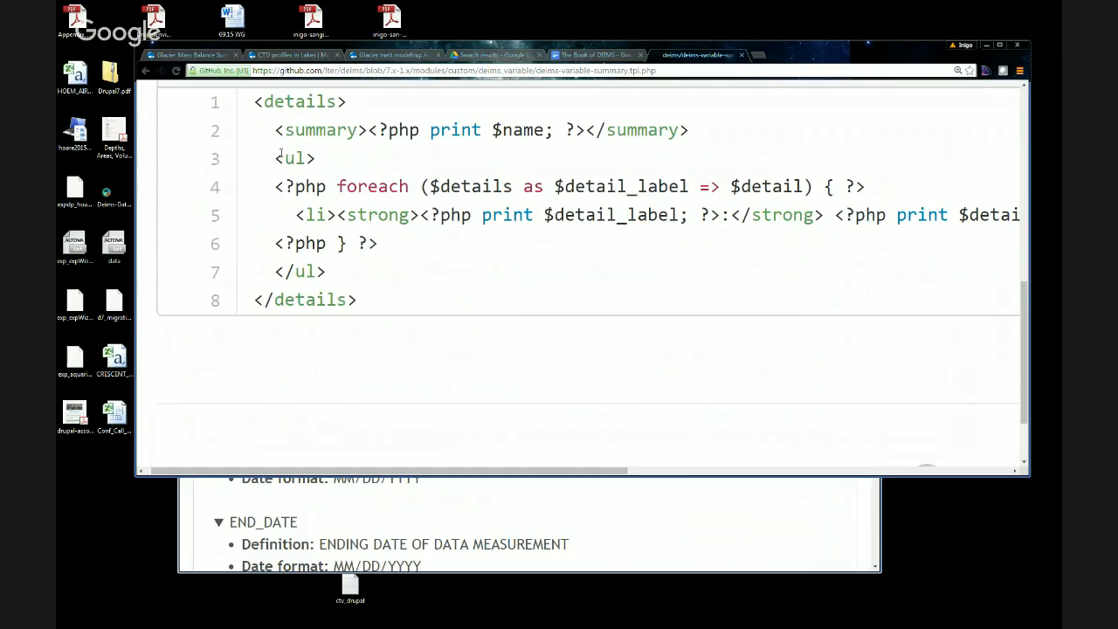
{"action": "left_click_drag", "start_coordinate": [274, 157], "coordinate": [327, 272]}
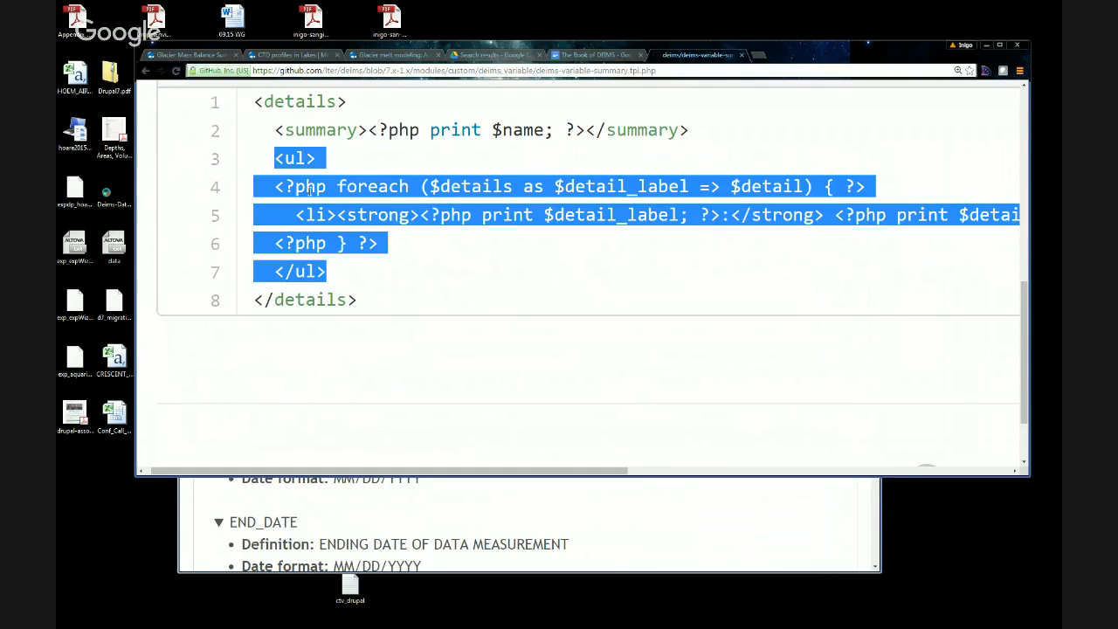
{"action": "left_click", "coordinate": [300, 159]}
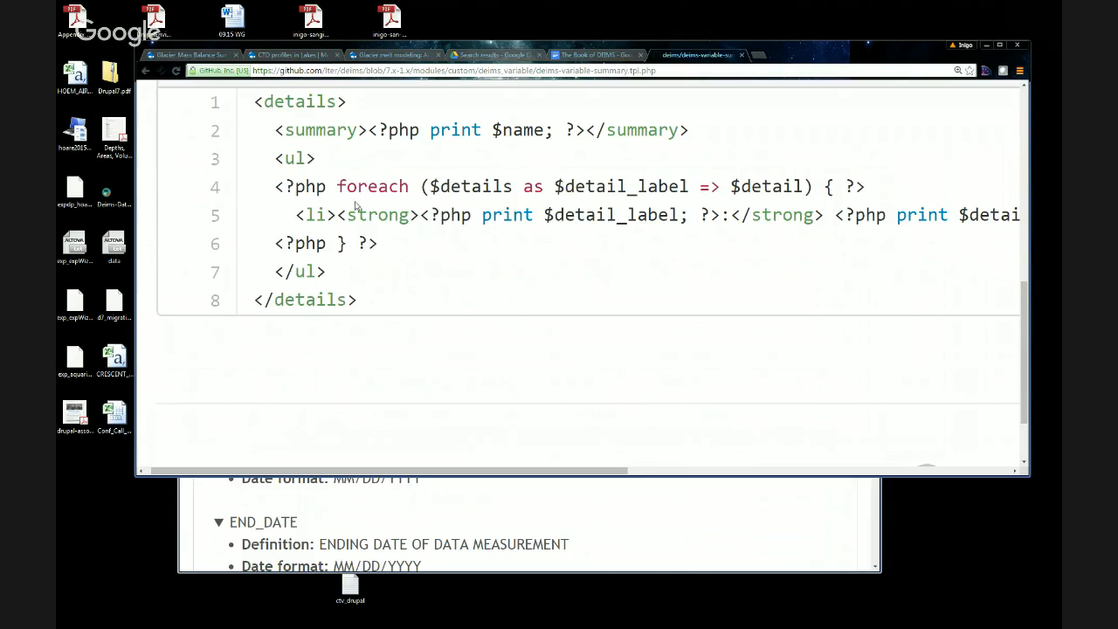
{"action": "left_click_drag", "start_coordinate": [300, 214], "coordinate": [422, 222]}
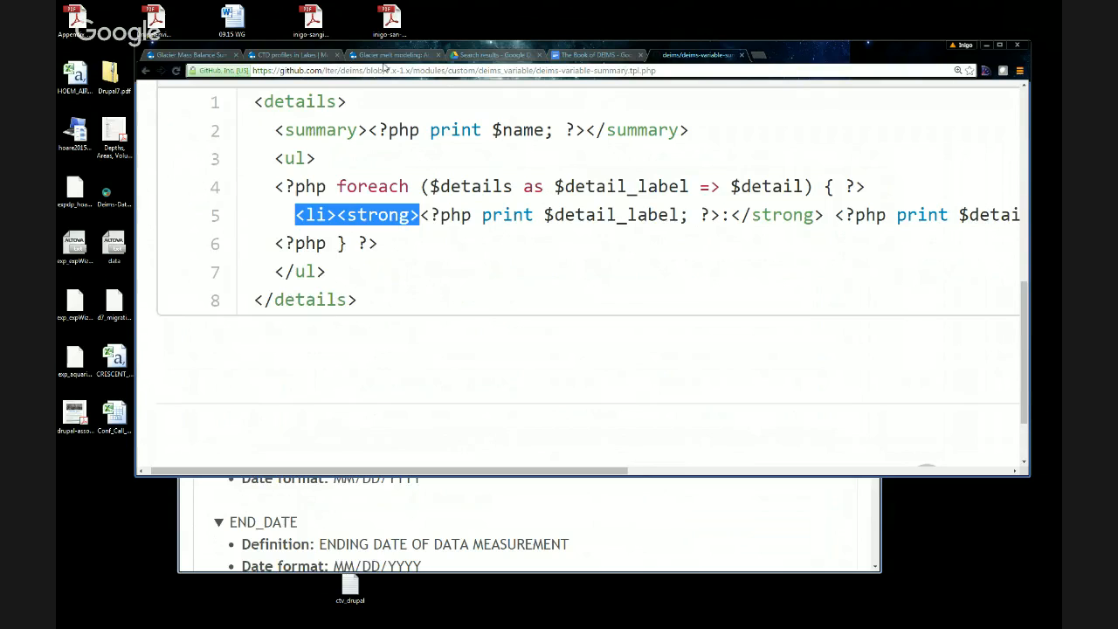
Step: Bring the sandbox browser window to the front and show the Custom Formatters project page on drupal.org
{"action": "left_click_drag", "start_coordinate": [384, 45], "coordinate": [356, 46]}
{"action": "left_click", "coordinate": [569, 516]}
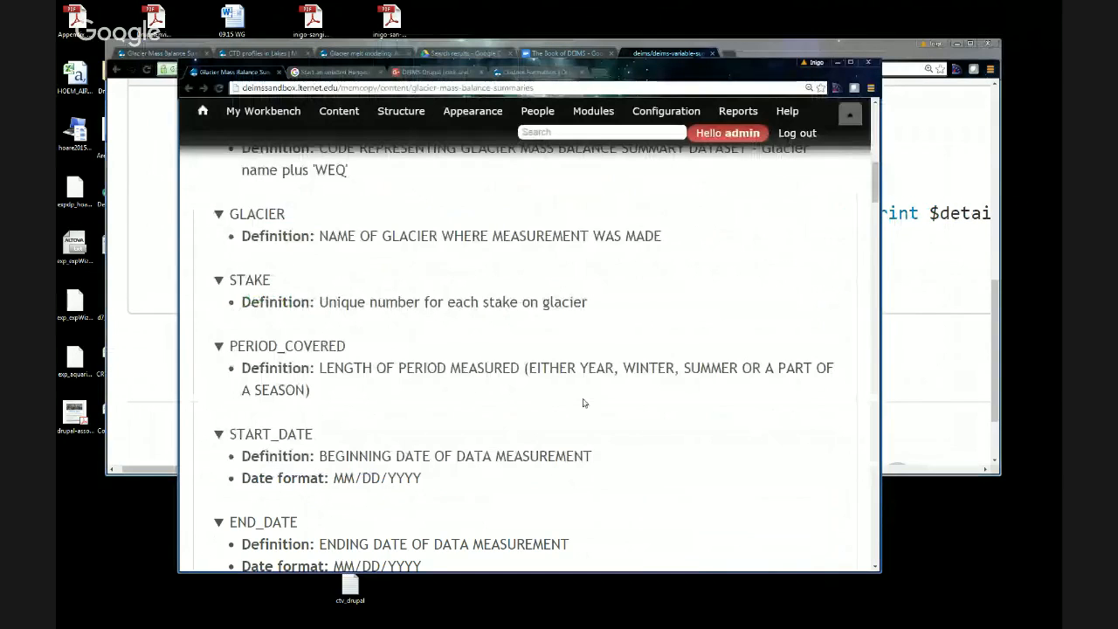
{"action": "left_click", "coordinate": [535, 73]}
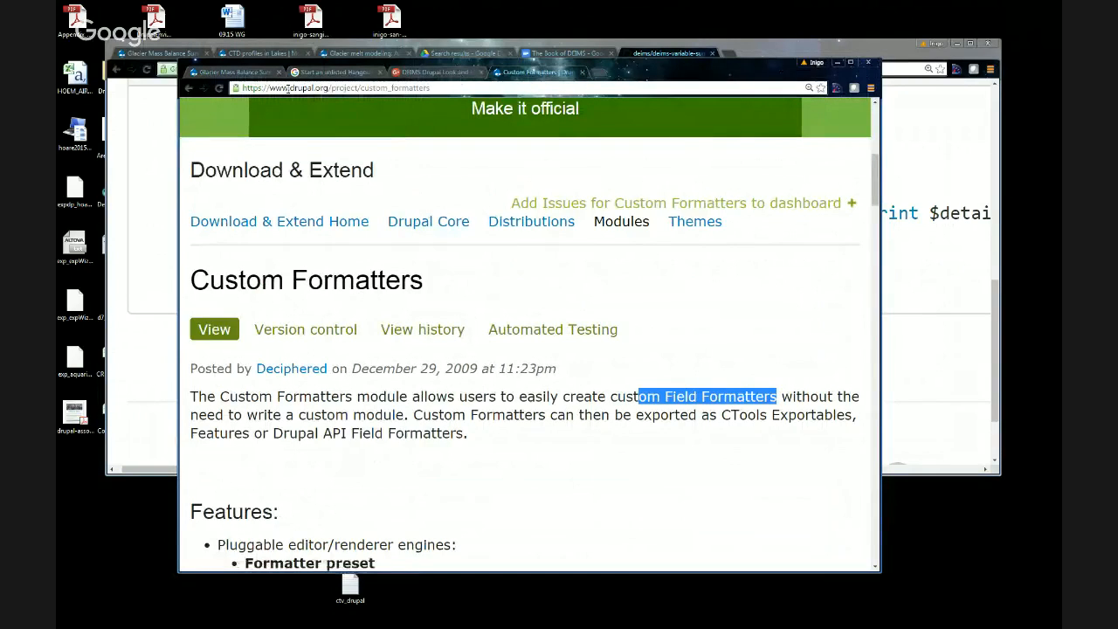
Step: Switch to The Book of DEIMS in Google Docs and find the redux-display of variables for a meteorological dataset
{"action": "left_click", "coordinate": [549, 54]}
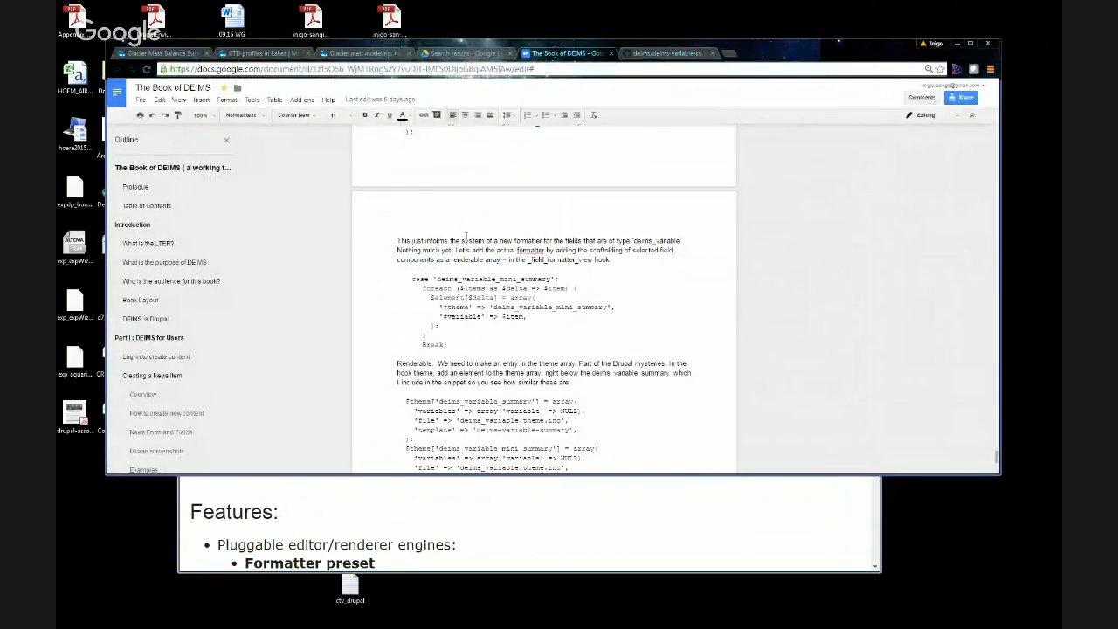
{"action": "scroll", "coordinate": [465, 236], "scroll_direction": "up", "scroll_amount": 15}
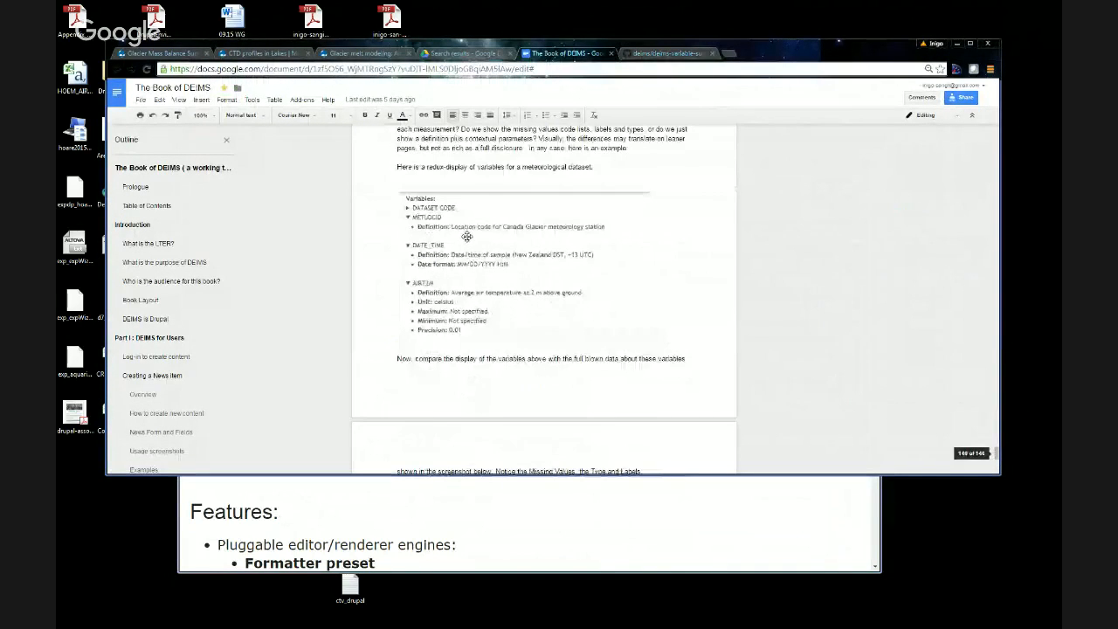
{"action": "scroll", "coordinate": [465, 234], "scroll_direction": "down", "scroll_amount": 3}
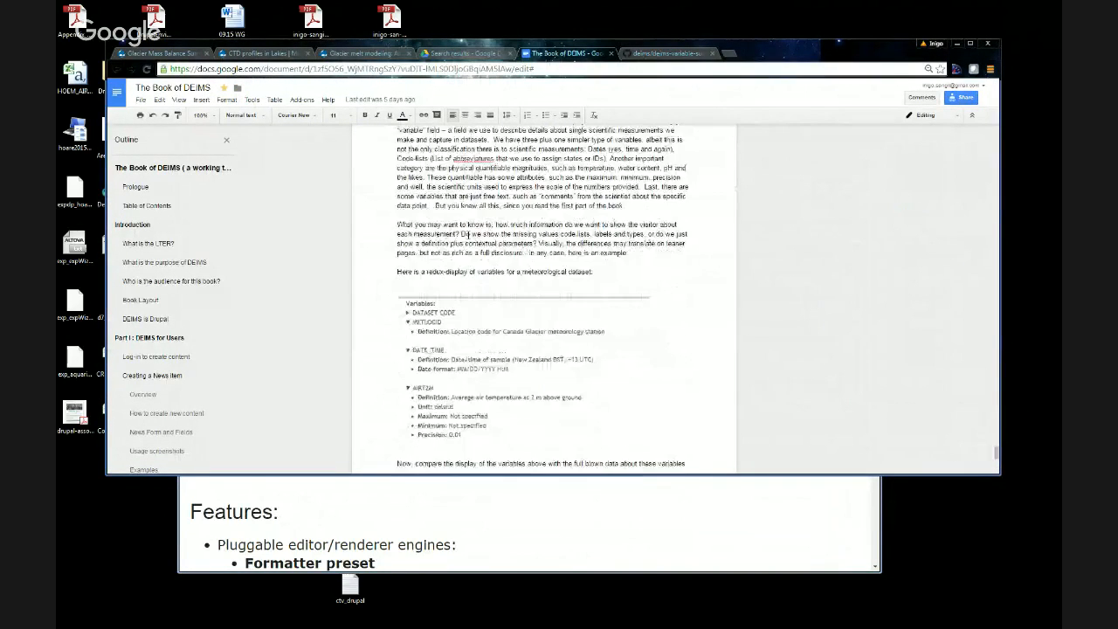
{"action": "scroll", "coordinate": [465, 234], "scroll_direction": "down", "scroll_amount": 1}
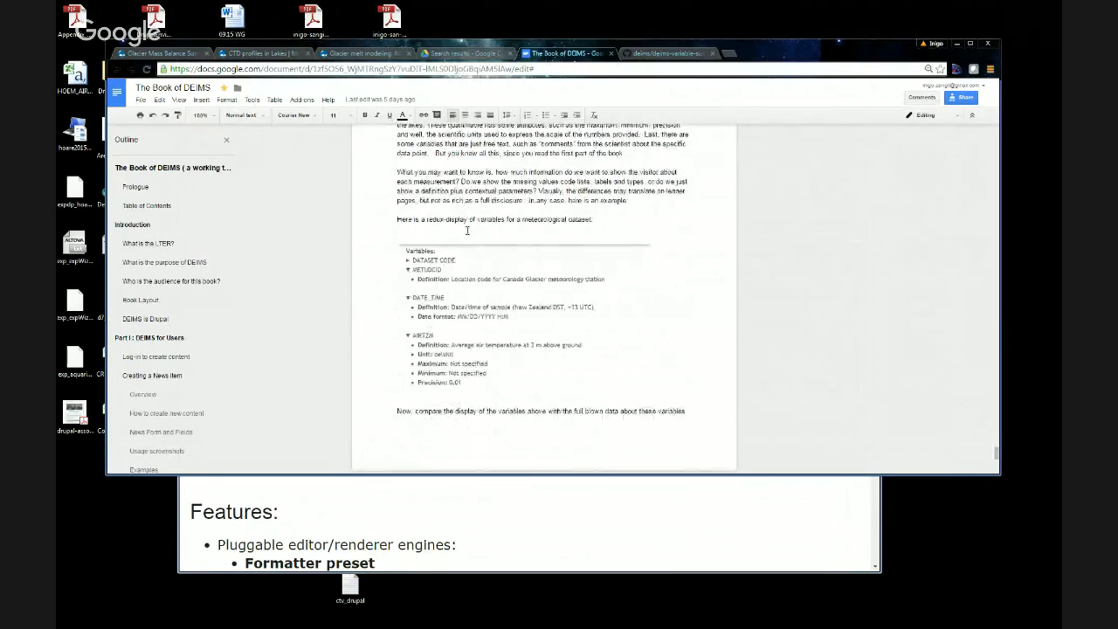
{"action": "key", "text": "ctrl+plus"}
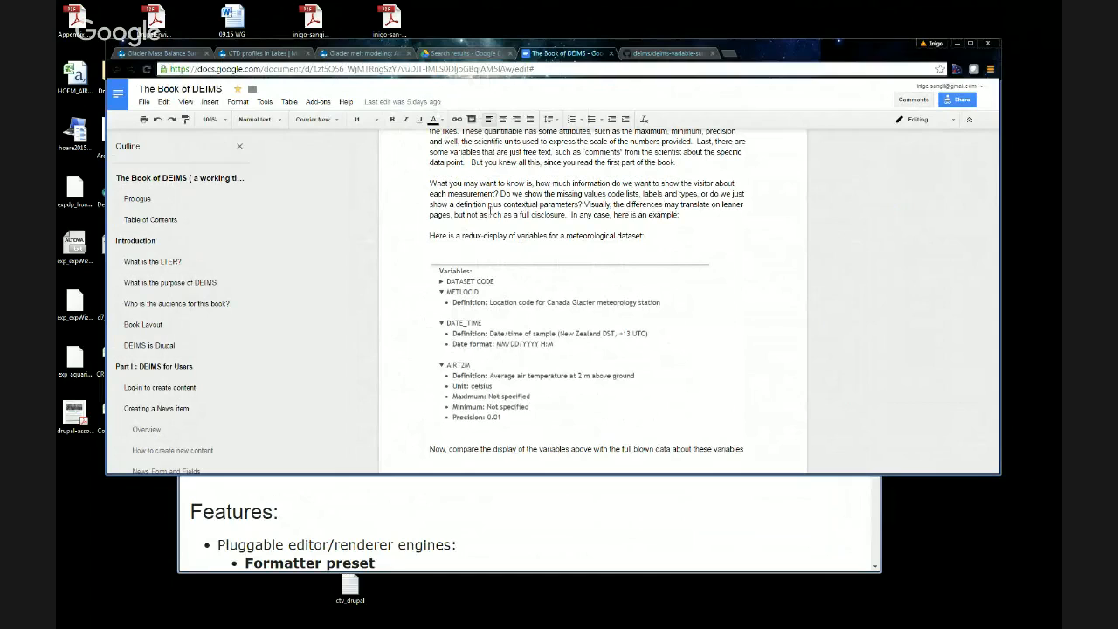
Step: Enlarge The Book of DEIMS in a maximized window and read through the METLOCID, DATE_TIME and AIRT2M variable example
{"action": "scroll", "coordinate": [492, 210], "scroll_direction": "down", "scroll_amount": 8}
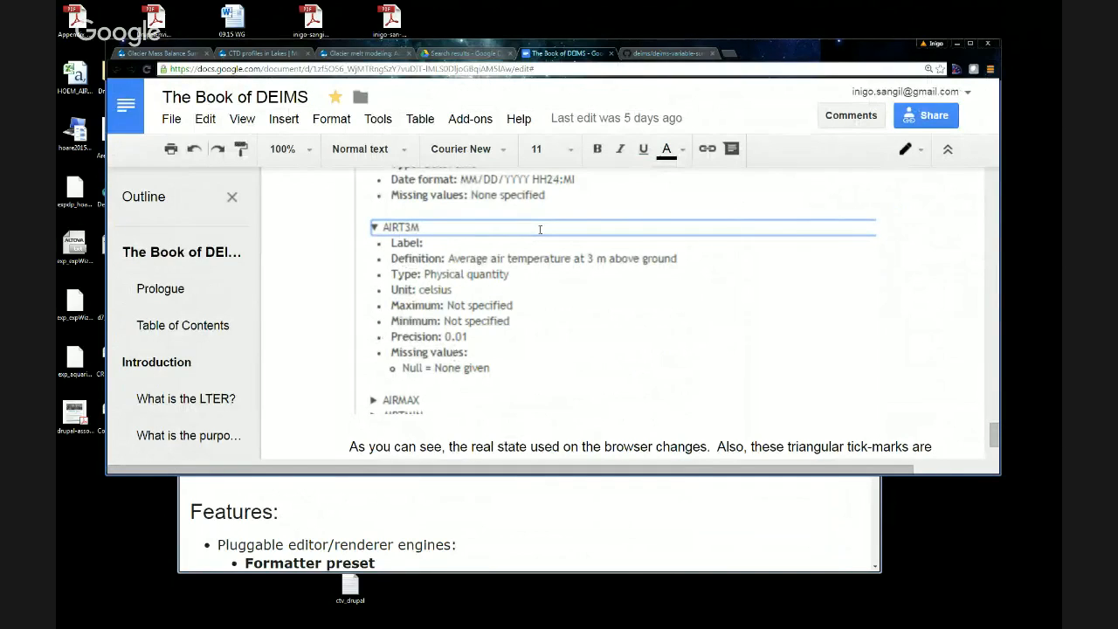
{"action": "scroll", "coordinate": [540, 229], "scroll_direction": "up", "scroll_amount": 5}
{"action": "key", "text": "ctrl+plus"}
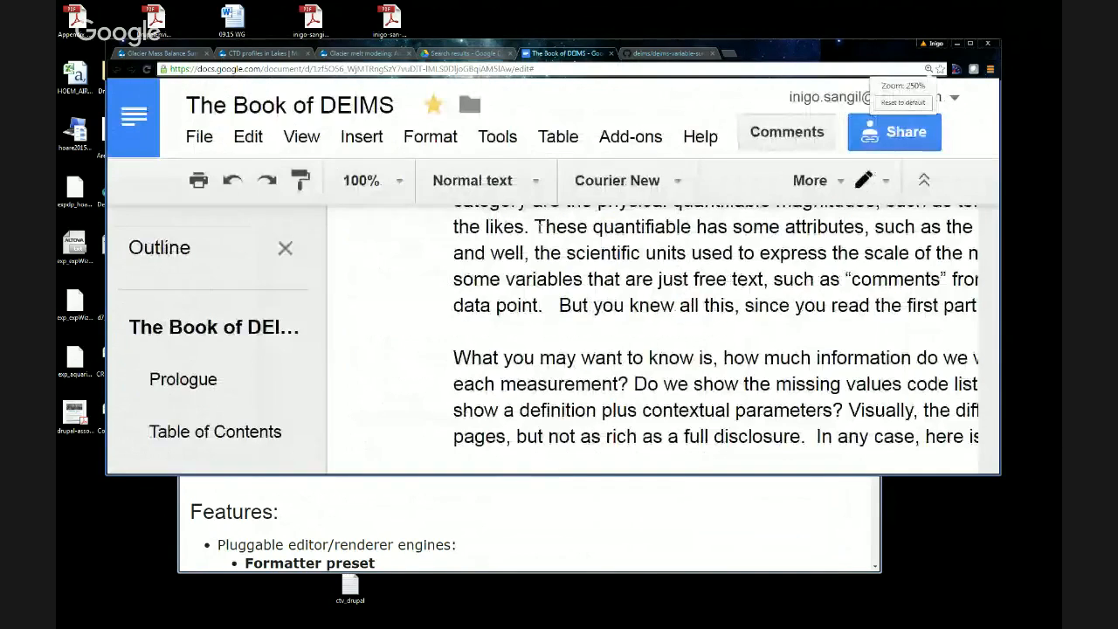
{"action": "left_click", "coordinate": [969, 43]}
{"action": "scroll", "coordinate": [631, 345], "scroll_direction": "down", "scroll_amount": 1}
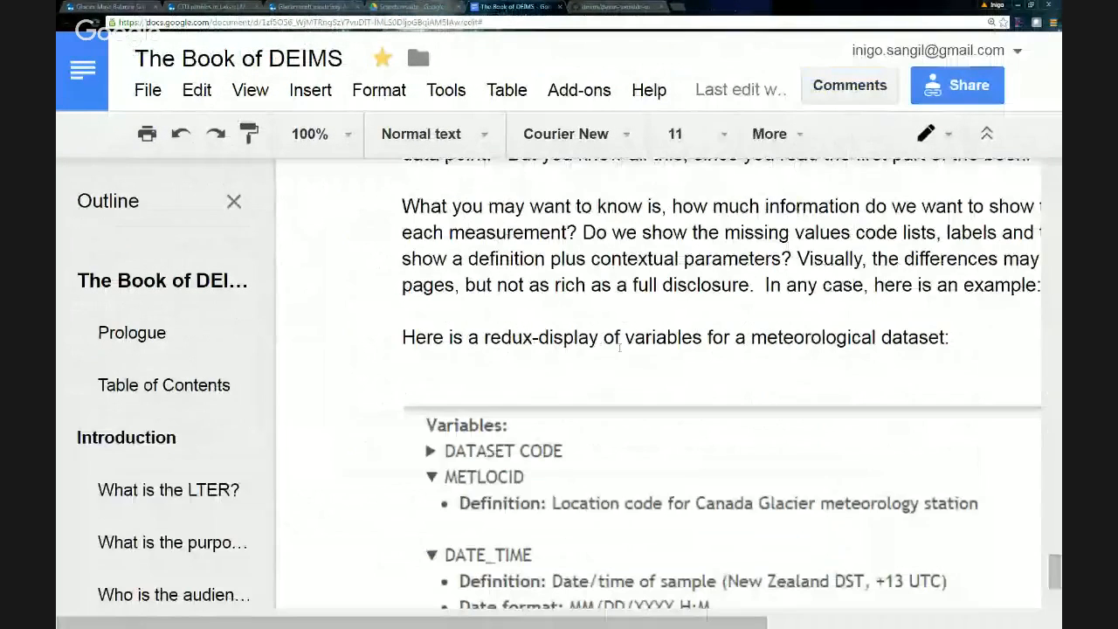
{"action": "scroll", "coordinate": [619, 347], "scroll_direction": "down", "scroll_amount": 4}
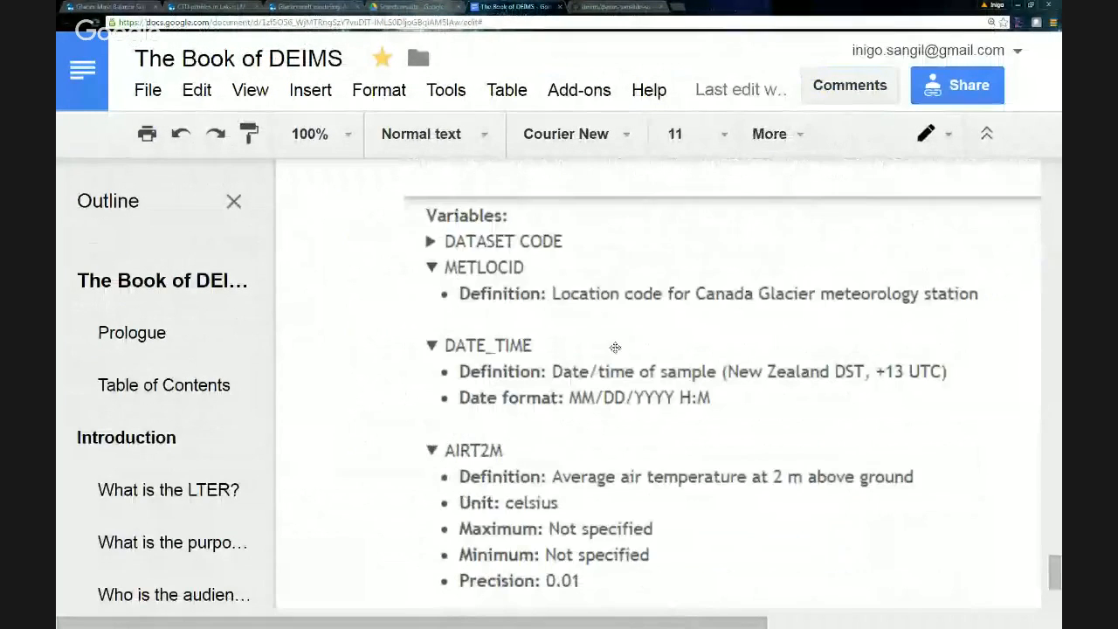
{"action": "scroll", "coordinate": [615, 347], "scroll_direction": "down", "scroll_amount": 5}
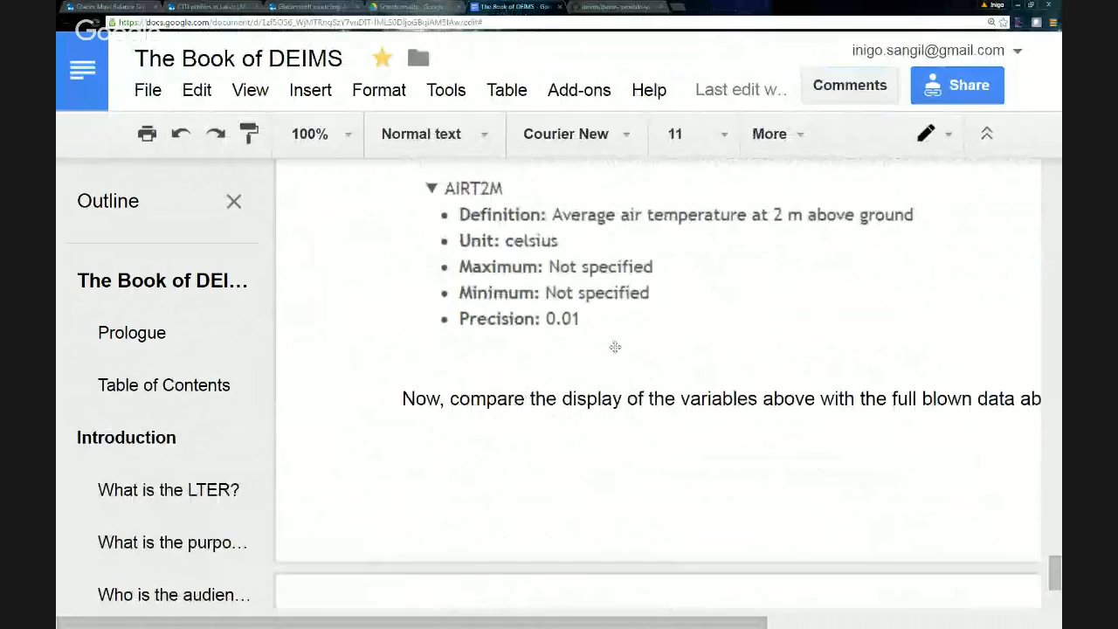
Step: Read through the full variable display example for METLOCID, DATE_TIME and AIRT3M, including its types and missing values
{"action": "scroll", "coordinate": [616, 346], "scroll_direction": "down", "scroll_amount": 1}
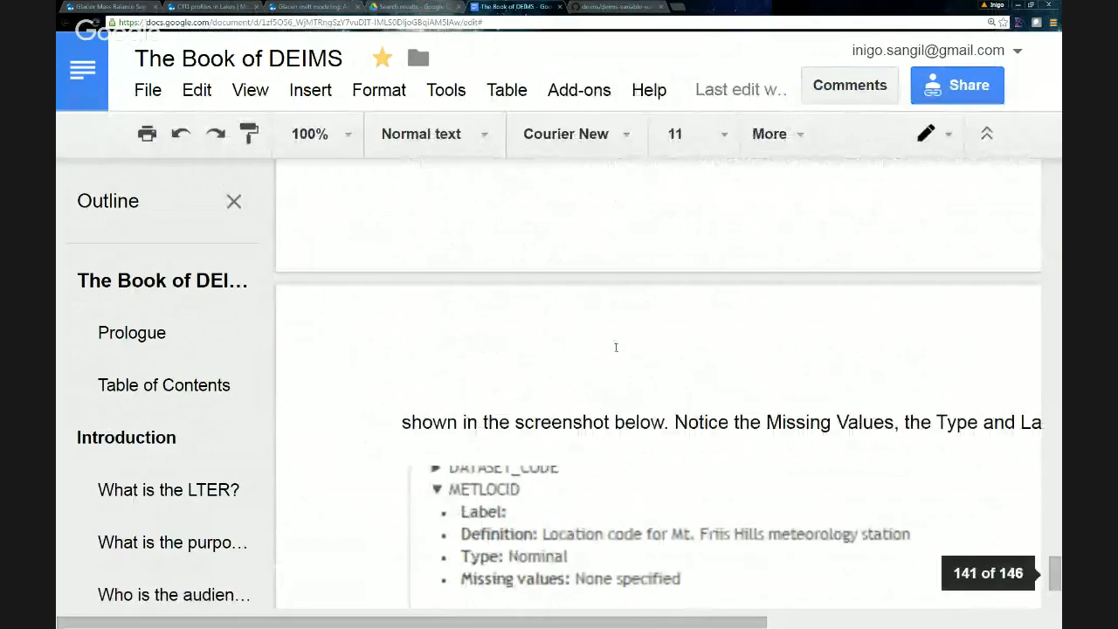
{"action": "scroll", "coordinate": [616, 347], "scroll_direction": "down", "scroll_amount": 4}
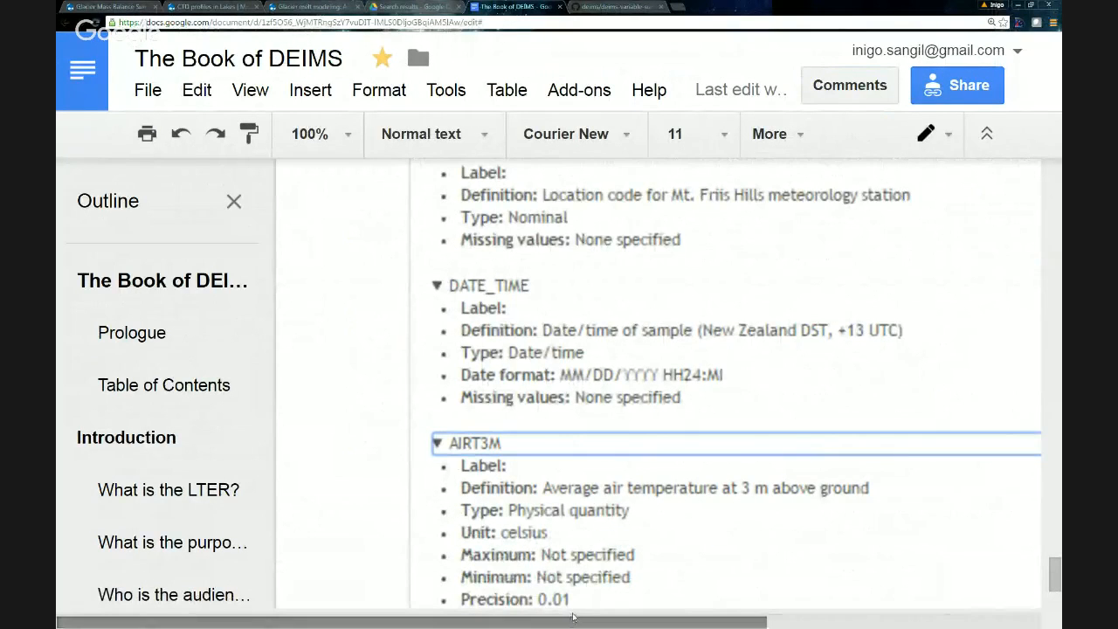
{"action": "left_click_drag", "start_coordinate": [573, 618], "coordinate": [700, 617]}
{"action": "scroll", "coordinate": [570, 494], "scroll_direction": "down", "scroll_amount": 1}
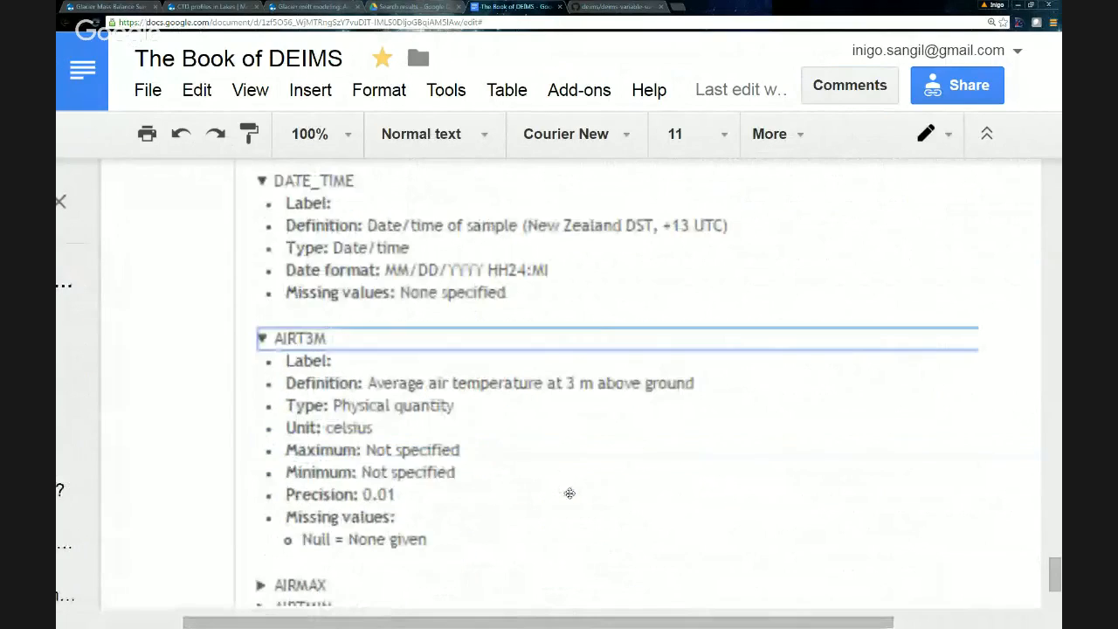
{"action": "scroll", "coordinate": [569, 494], "scroll_direction": "down", "scroll_amount": 2}
{"action": "scroll", "coordinate": [568, 494], "scroll_direction": "down", "scroll_amount": 1}
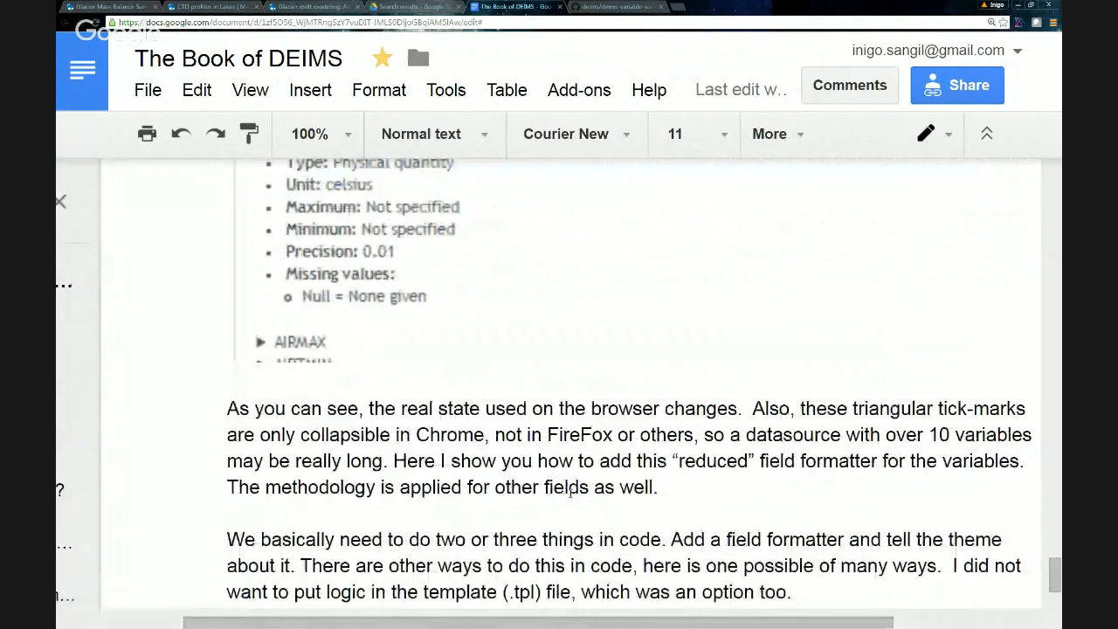
Step: Read the explanation of creating the reduced field formatter and highlight part of the field_fornatter_info hook name
{"action": "scroll", "coordinate": [569, 493], "scroll_direction": "down", "scroll_amount": 1}
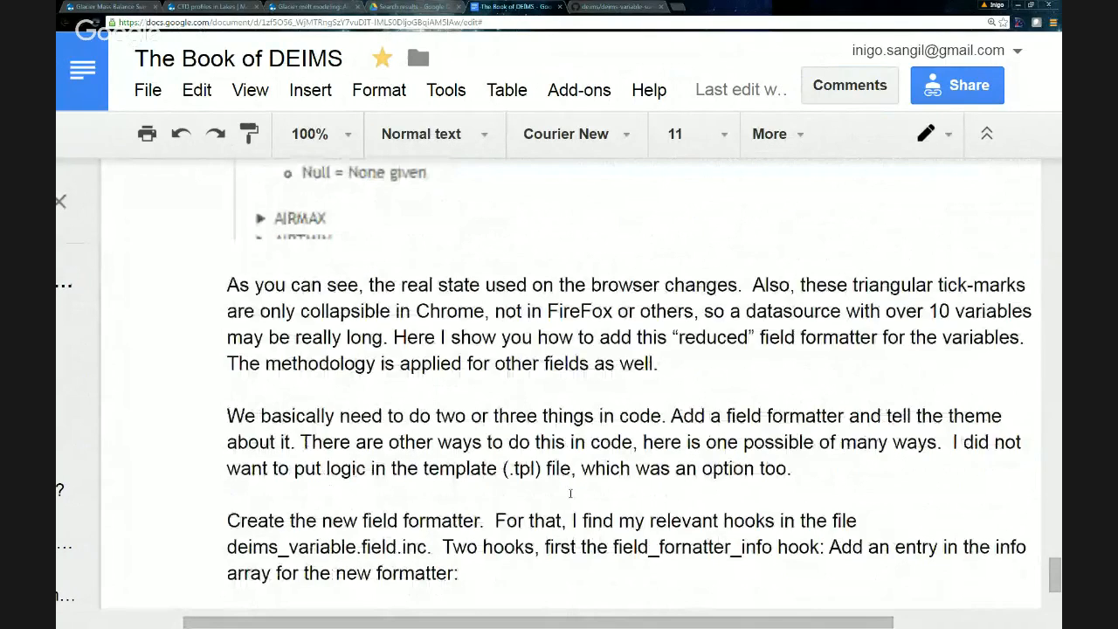
{"action": "scroll", "coordinate": [570, 493], "scroll_direction": "down", "scroll_amount": 1}
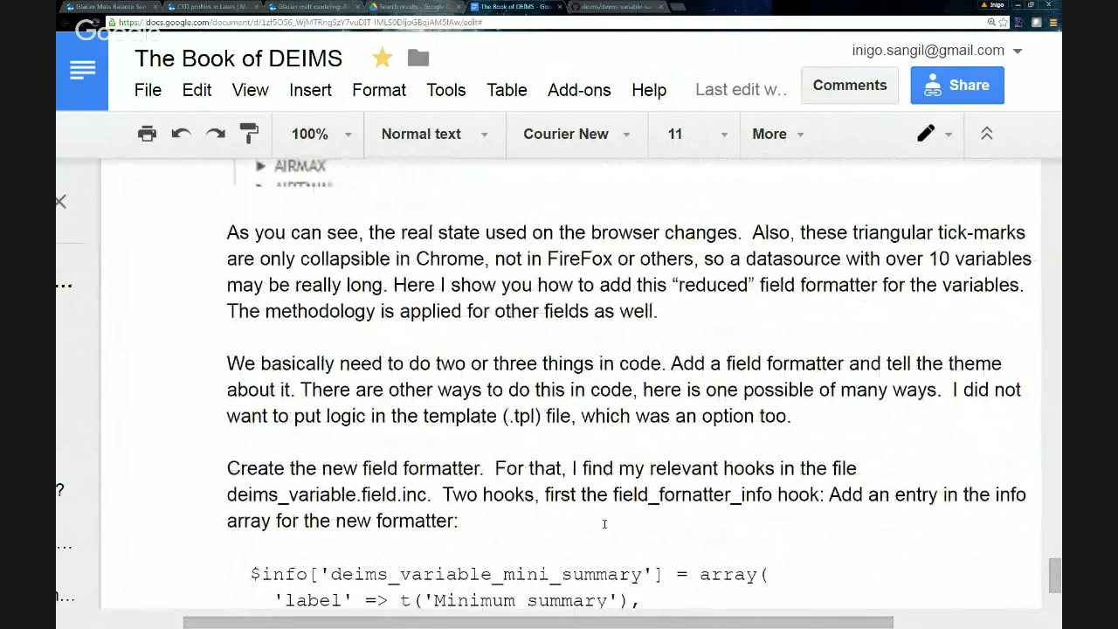
{"action": "left_click_drag", "start_coordinate": [609, 494], "coordinate": [704, 494]}
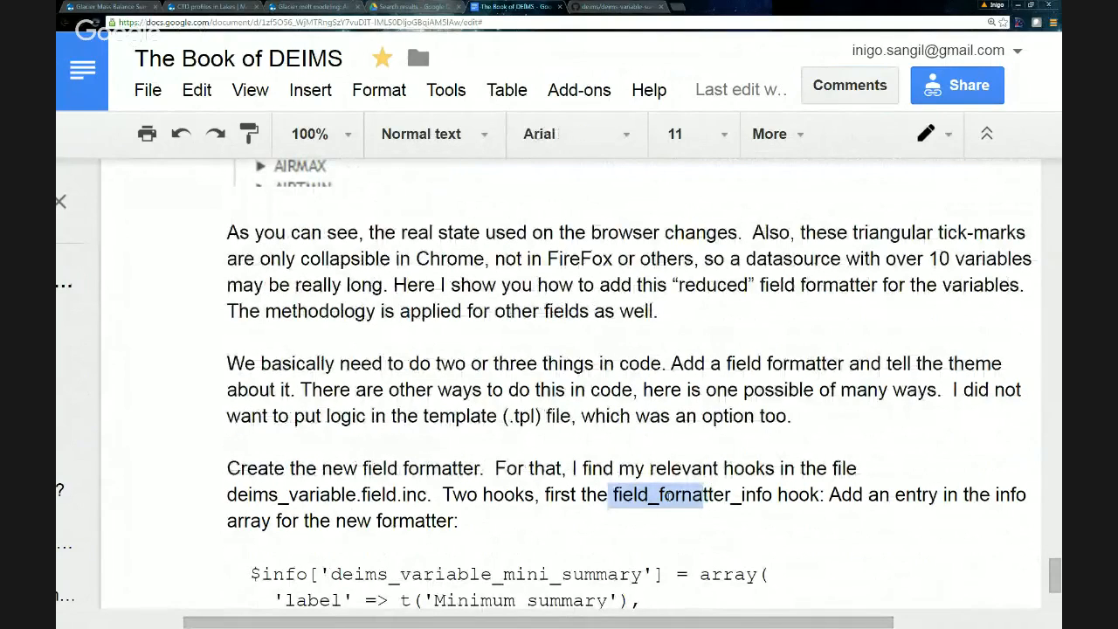
{"action": "left_click", "coordinate": [676, 494]}
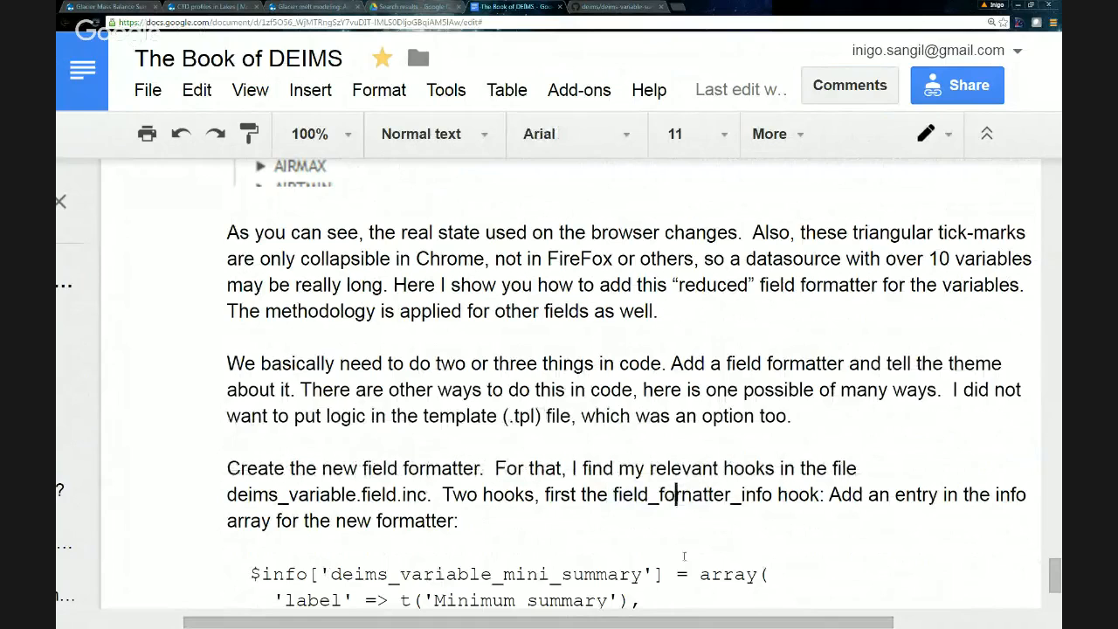
Step: Show the $info array snippet and highlight info and its deims_variable_mini_summary key
{"action": "scroll", "coordinate": [684, 556], "scroll_direction": "down", "scroll_amount": 1}
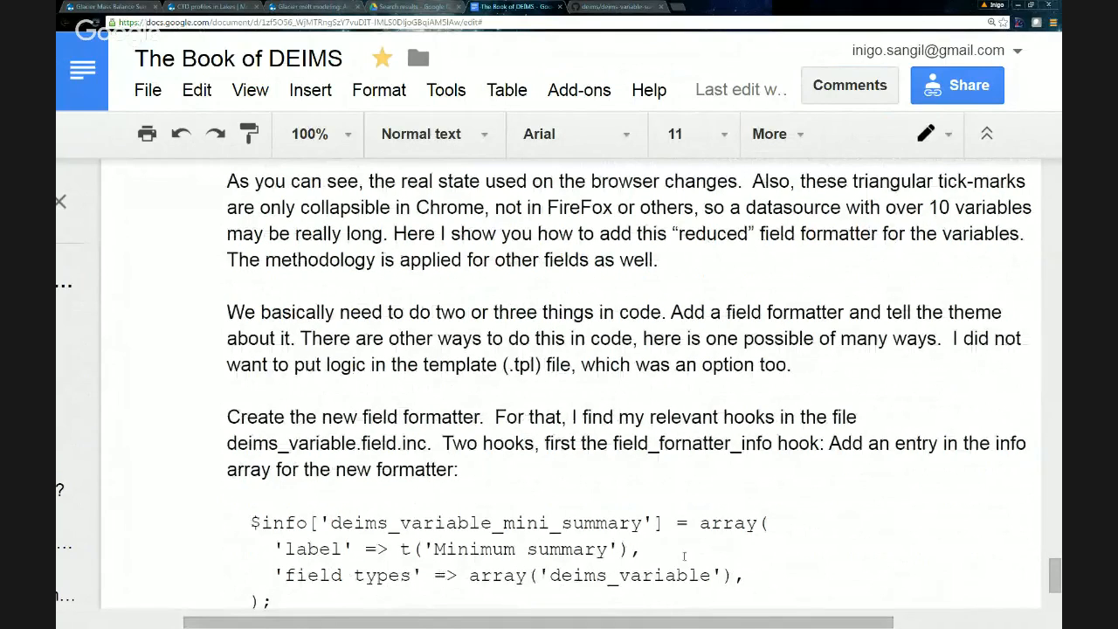
{"action": "scroll", "coordinate": [684, 555], "scroll_direction": "down", "scroll_amount": 2}
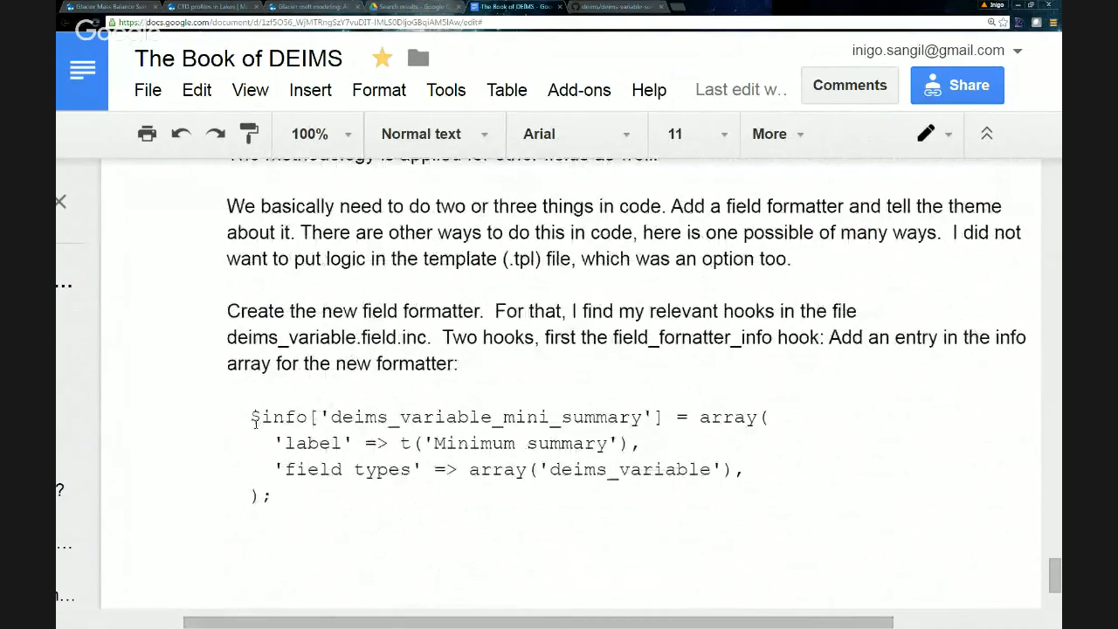
{"action": "left_click_drag", "start_coordinate": [320, 416], "coordinate": [642, 417]}
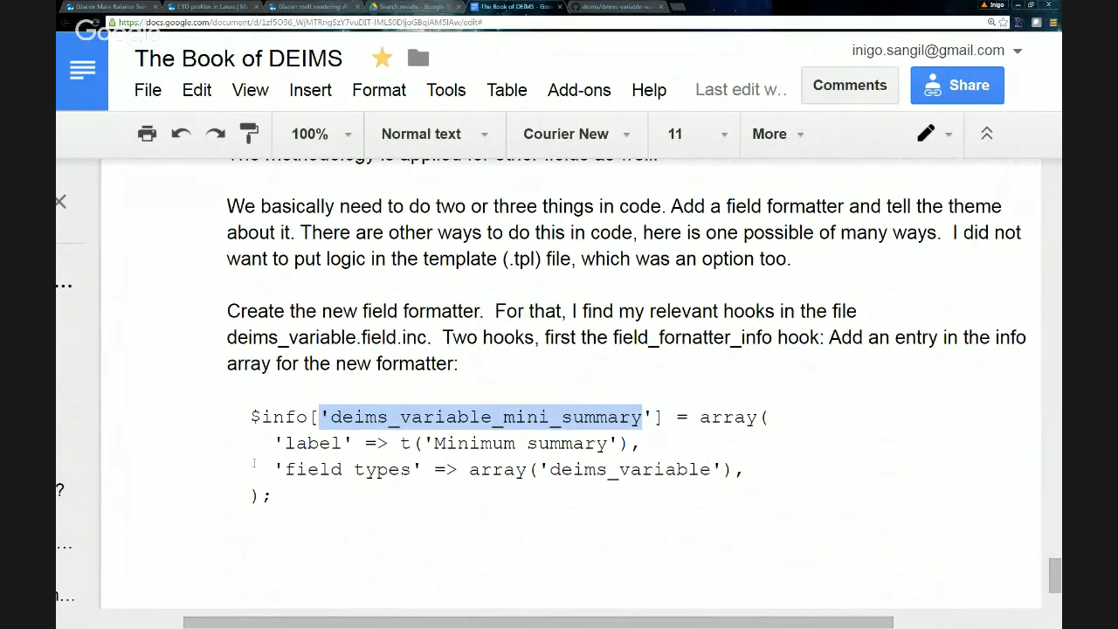
{"action": "left_click_drag", "start_coordinate": [262, 416], "coordinate": [309, 419]}
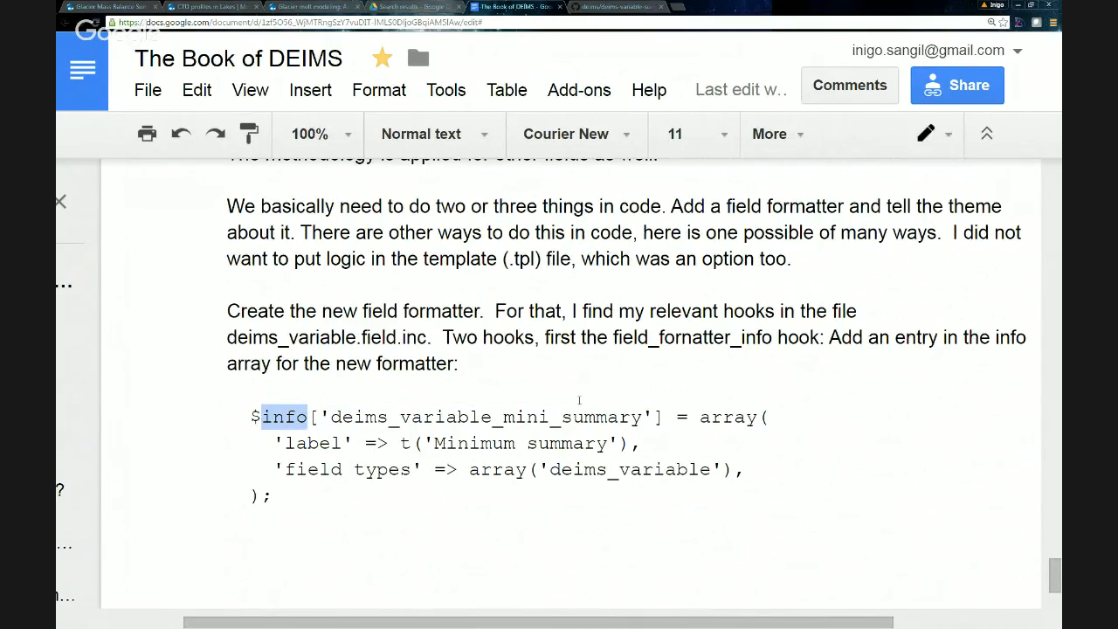
{"action": "left_click_drag", "start_coordinate": [331, 417], "coordinate": [631, 416]}
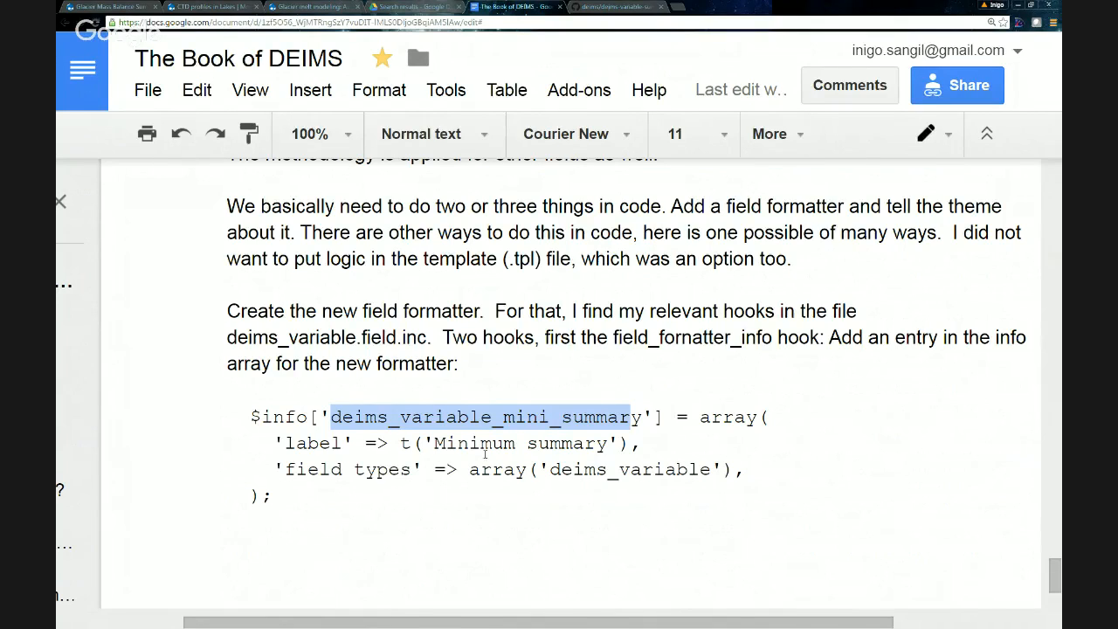
Step: Highlight the Minimum summary label, the field types key and its deims_variable value in the $info array
{"action": "left_click_drag", "start_coordinate": [293, 442], "coordinate": [629, 443]}
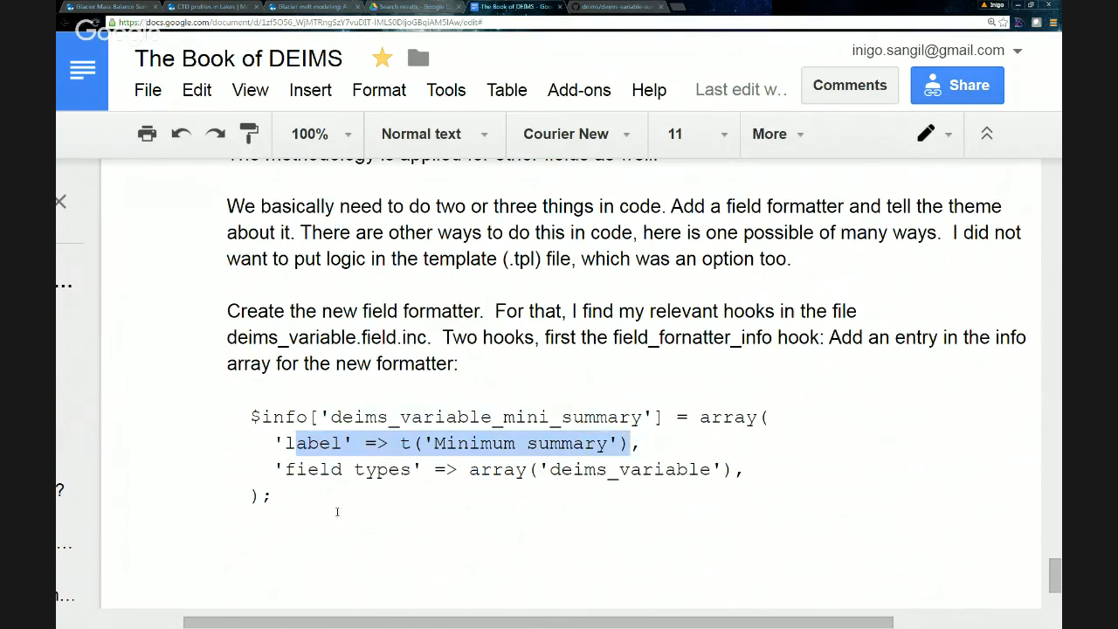
{"action": "left_click_drag", "start_coordinate": [289, 470], "coordinate": [426, 473]}
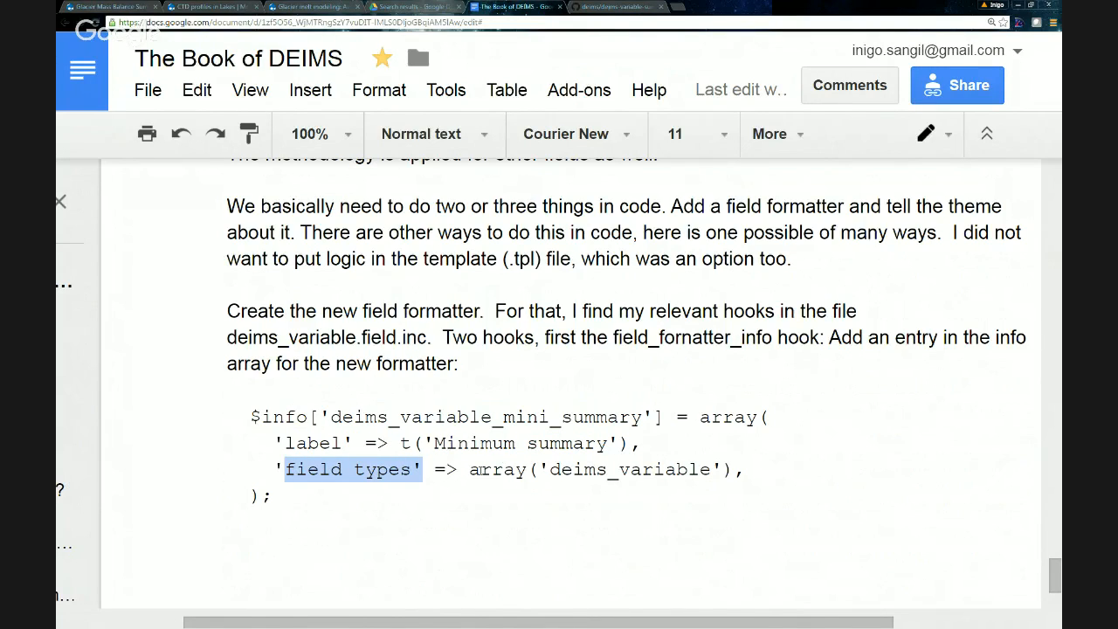
{"action": "left_click_drag", "start_coordinate": [550, 470], "coordinate": [713, 469]}
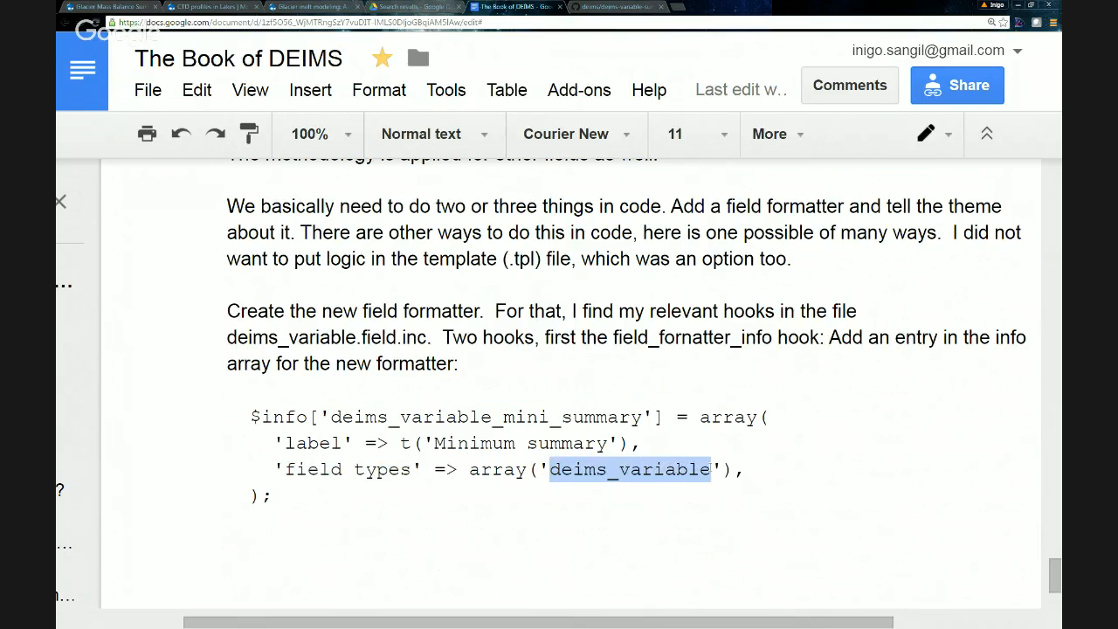
Step: Review the _field_formatter_view hook snippet and highlight deims_variable_mini_summary in its case line and #theme entry
{"action": "scroll", "coordinate": [599, 458], "scroll_direction": "down", "scroll_amount": 1}
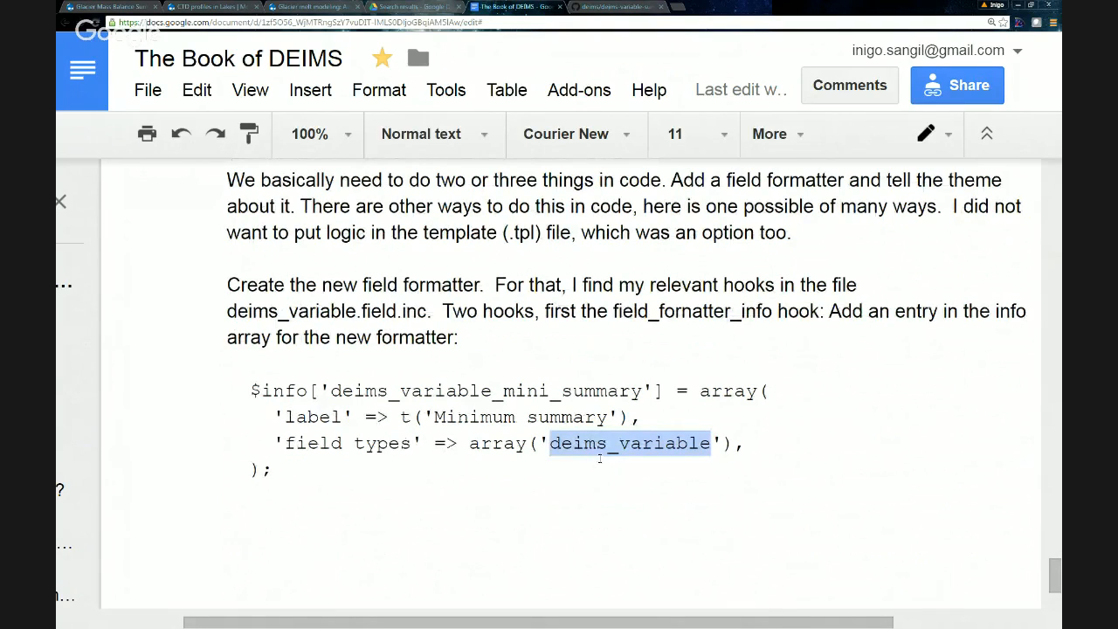
{"action": "scroll", "coordinate": [600, 458], "scroll_direction": "down", "scroll_amount": 4}
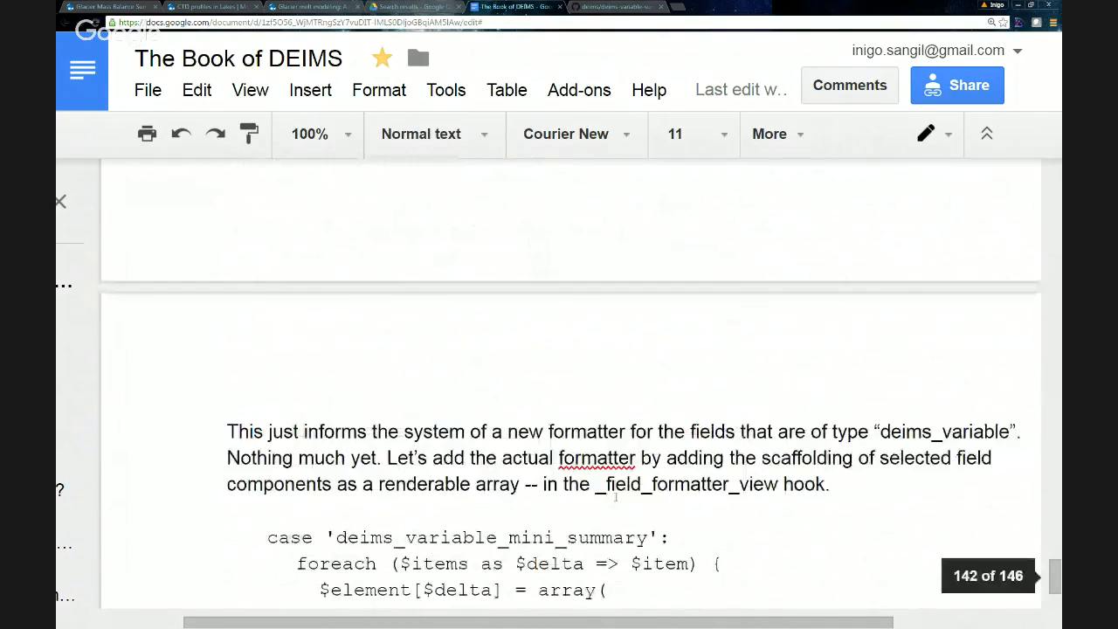
{"action": "scroll", "coordinate": [620, 486], "scroll_direction": "down", "scroll_amount": 1}
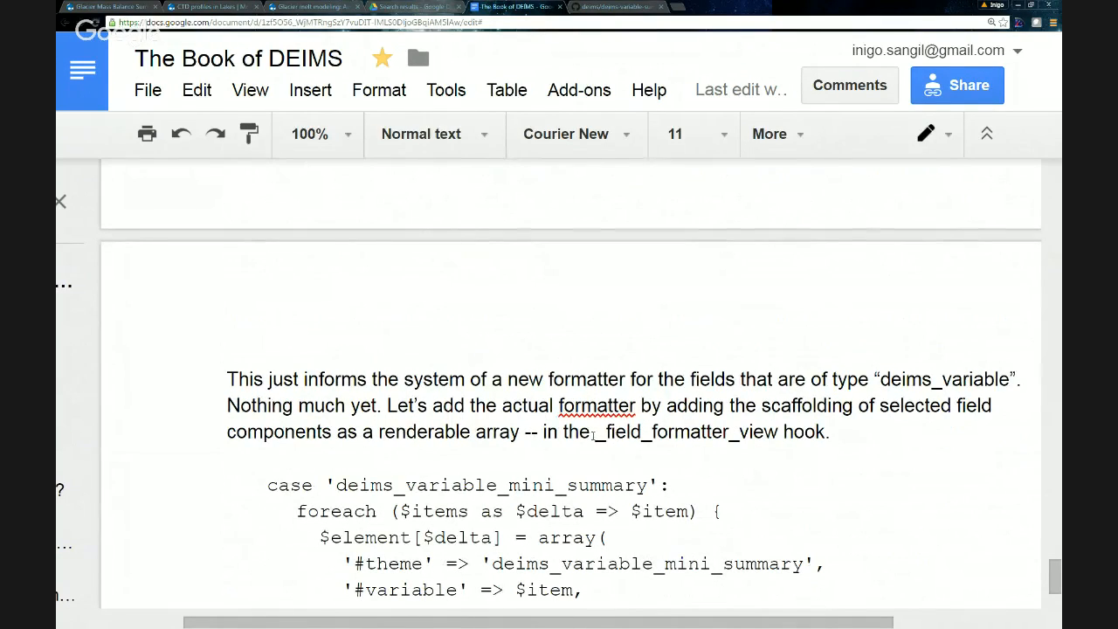
{"action": "scroll", "coordinate": [534, 521], "scroll_direction": "down", "scroll_amount": 3}
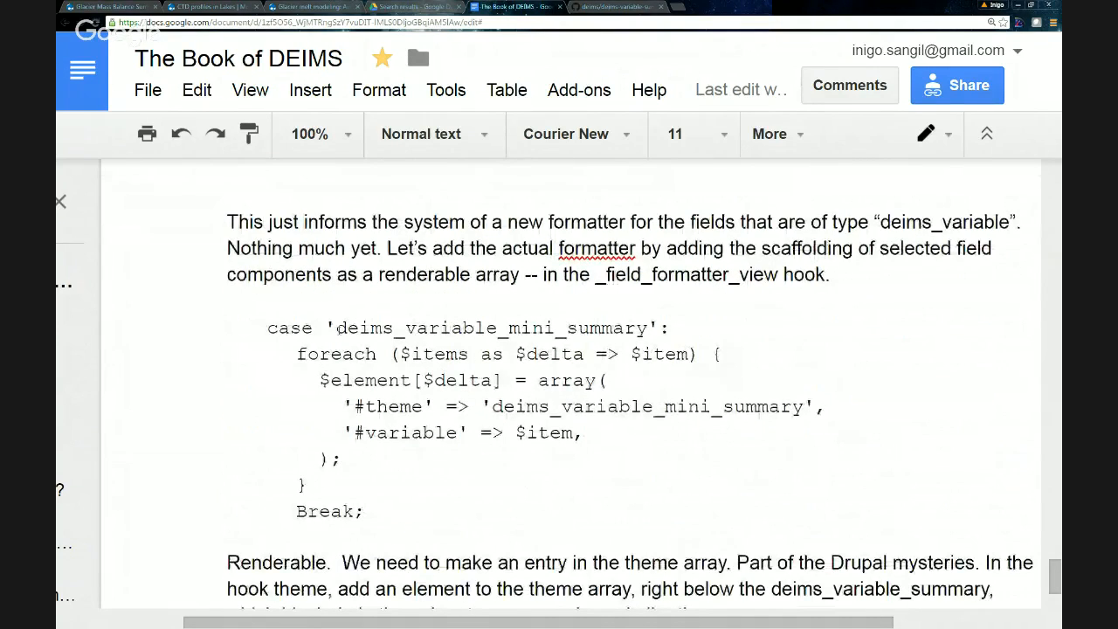
{"action": "left_click_drag", "start_coordinate": [336, 329], "coordinate": [632, 335]}
{"action": "scroll", "coordinate": [424, 380], "scroll_direction": "down", "scroll_amount": 1}
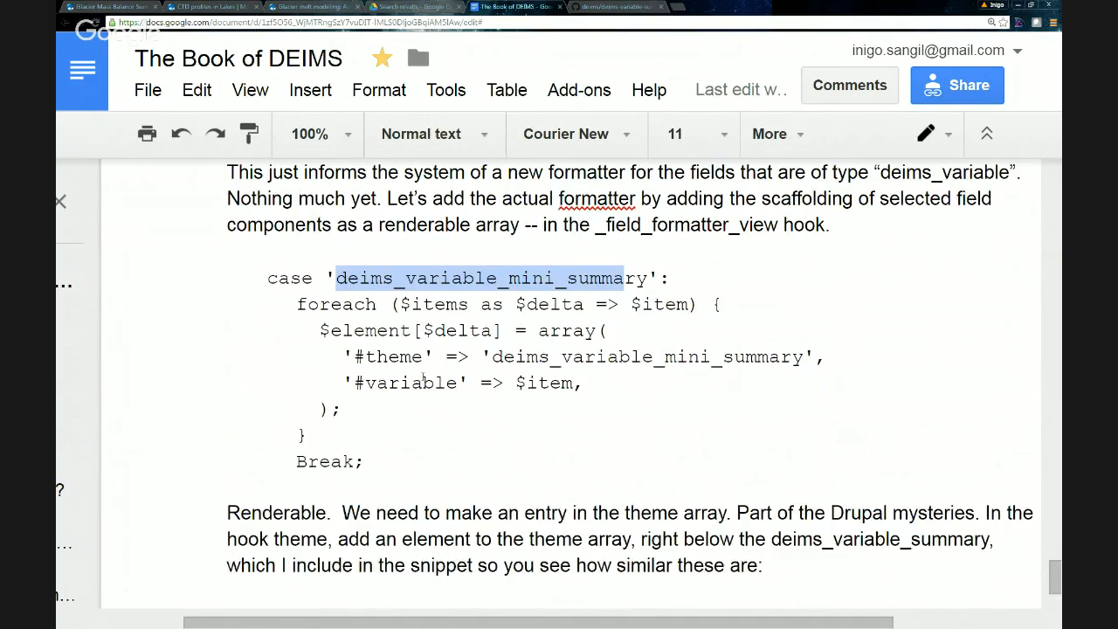
{"action": "left_click_drag", "start_coordinate": [353, 353], "coordinate": [804, 354]}
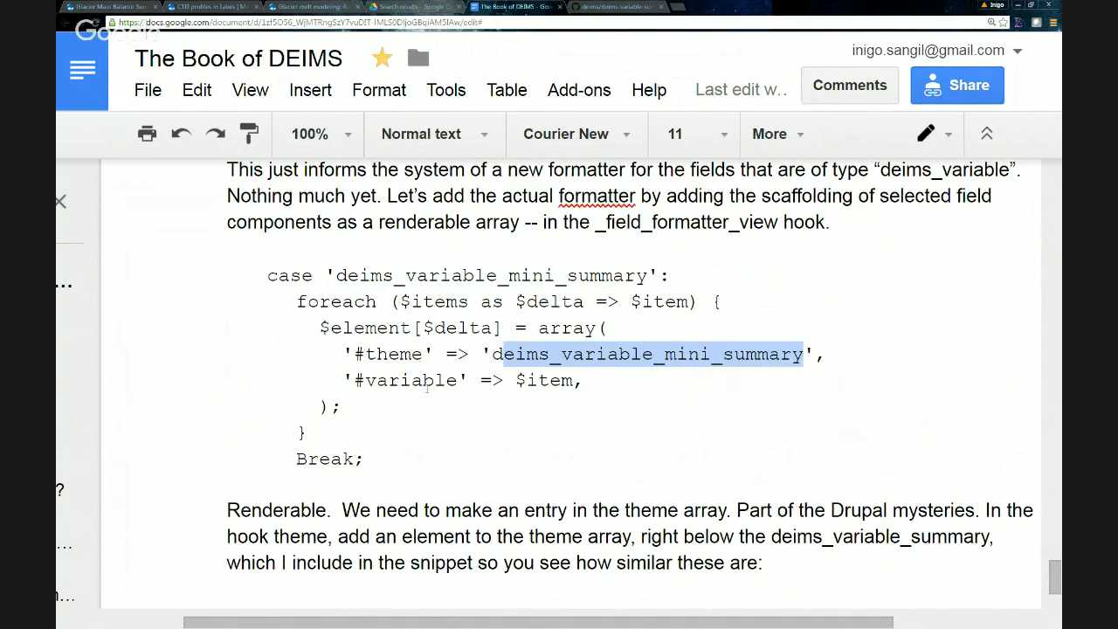
Step: Examine the two $theme array entries, highlighting the deims_variable_summary key, the deims_variable.theme.inc file and the deims-variable-summary template in the first
{"action": "scroll", "coordinate": [397, 401], "scroll_direction": "down", "scroll_amount": 1}
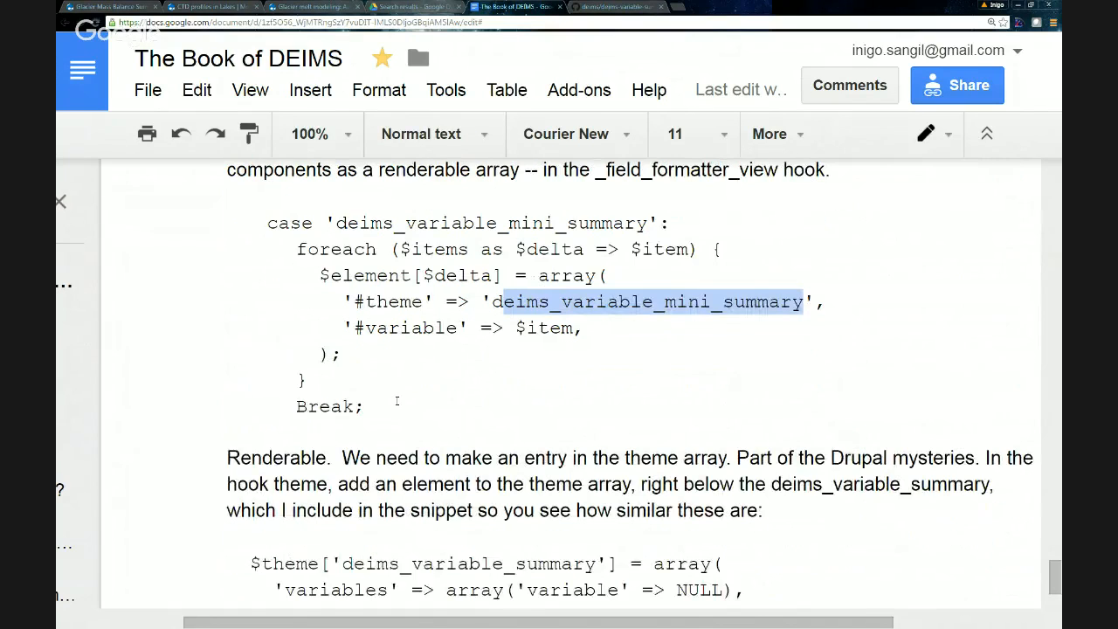
{"action": "scroll", "coordinate": [396, 401], "scroll_direction": "down", "scroll_amount": 5}
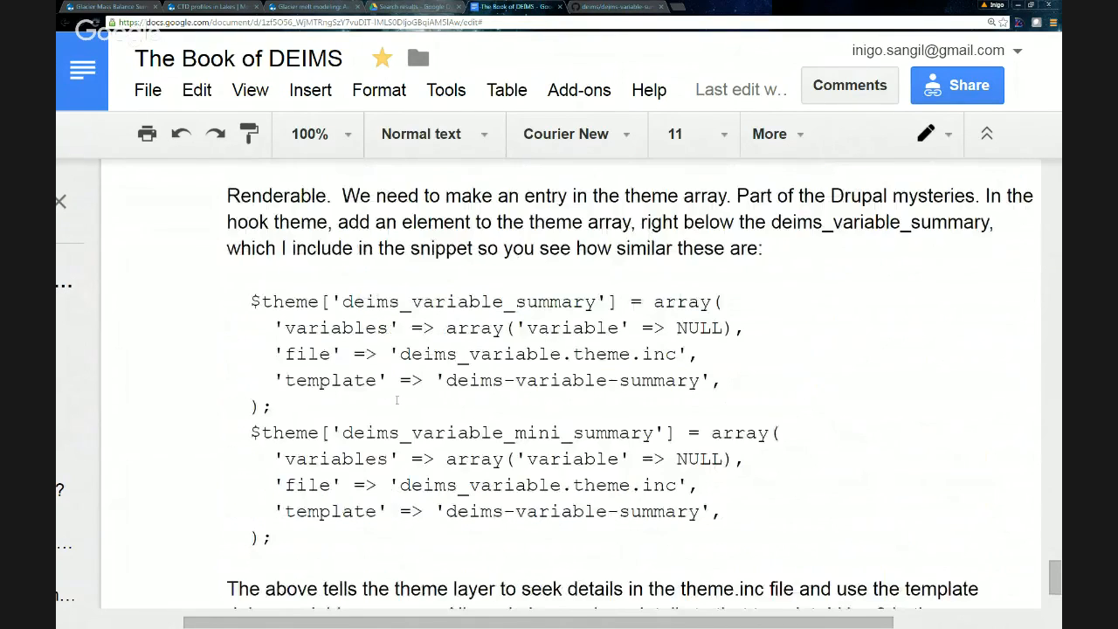
{"action": "left_click_drag", "start_coordinate": [251, 302], "coordinate": [561, 302]}
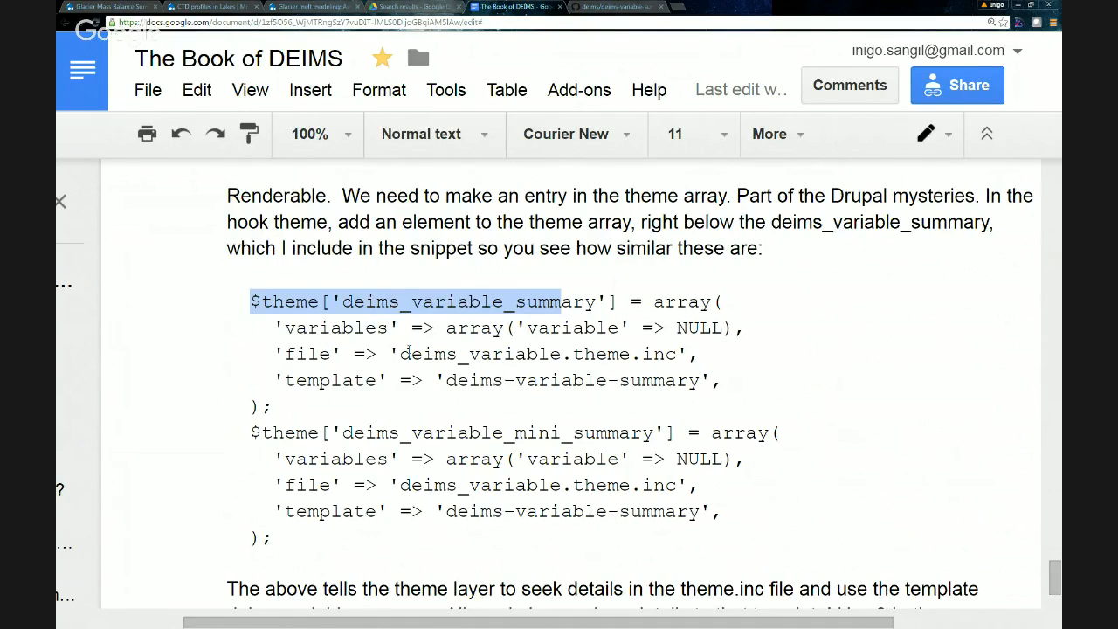
{"action": "left_click_drag", "start_coordinate": [400, 353], "coordinate": [677, 358]}
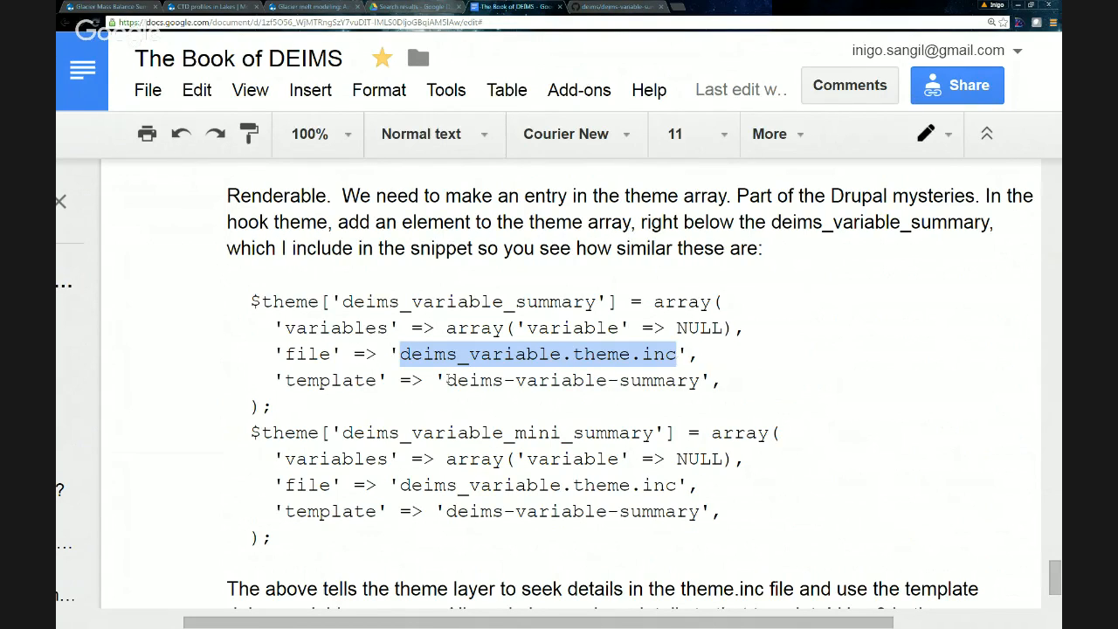
{"action": "left_click_drag", "start_coordinate": [446, 380], "coordinate": [704, 386]}
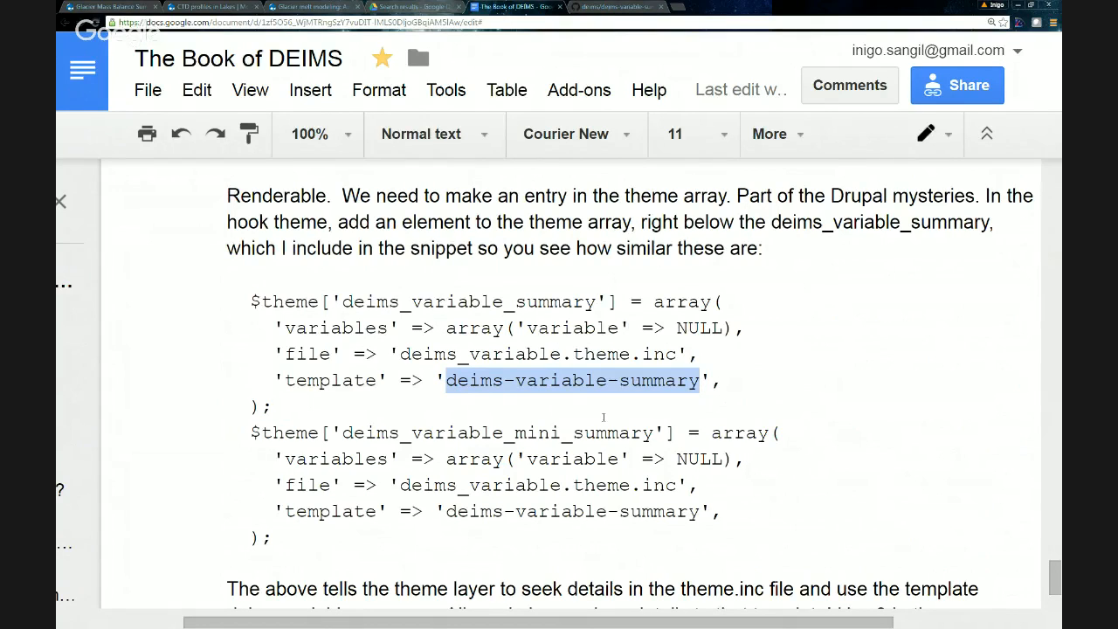
{"action": "scroll", "coordinate": [603, 417], "scroll_direction": "down", "scroll_amount": 1}
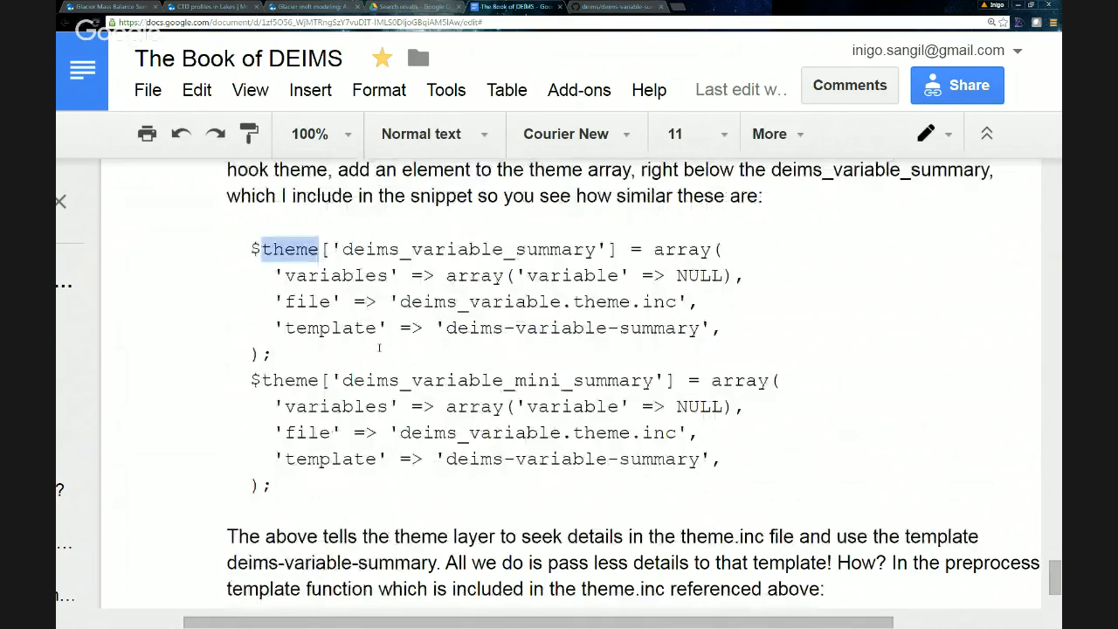
{"action": "scroll", "coordinate": [379, 347], "scroll_direction": "down", "scroll_amount": 1}
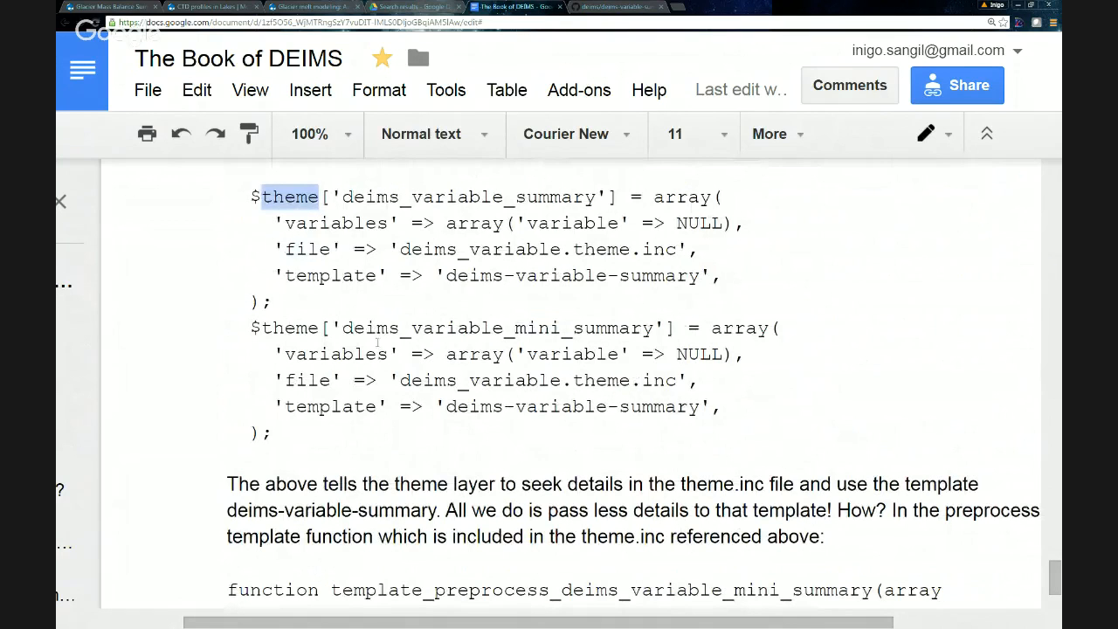
{"action": "left_click_drag", "start_coordinate": [400, 249], "coordinate": [678, 257]}
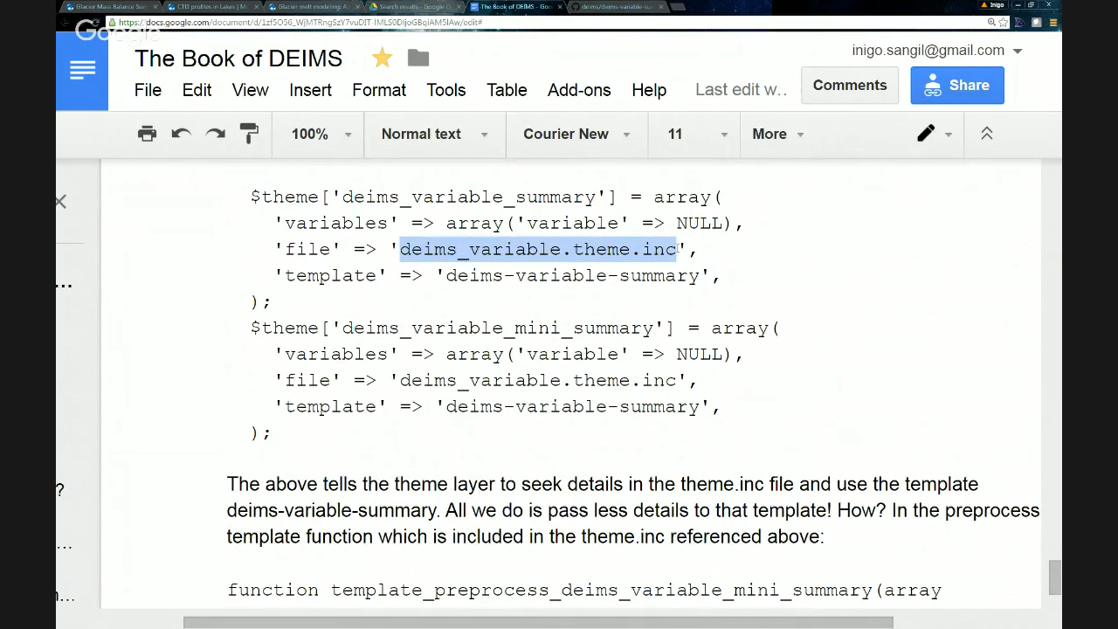
Step: Read the template_preprocess_deims_variable_mini_summary function and highlight $details on its Definition line
{"action": "scroll", "coordinate": [480, 341], "scroll_direction": "down", "scroll_amount": 1}
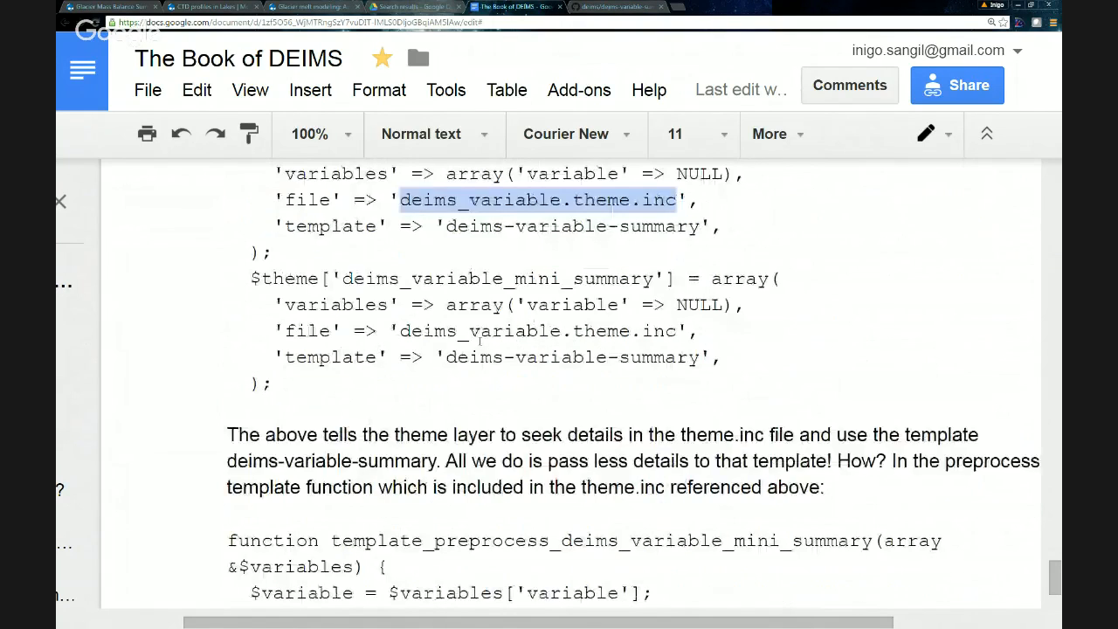
{"action": "scroll", "coordinate": [479, 340], "scroll_direction": "down", "scroll_amount": 3}
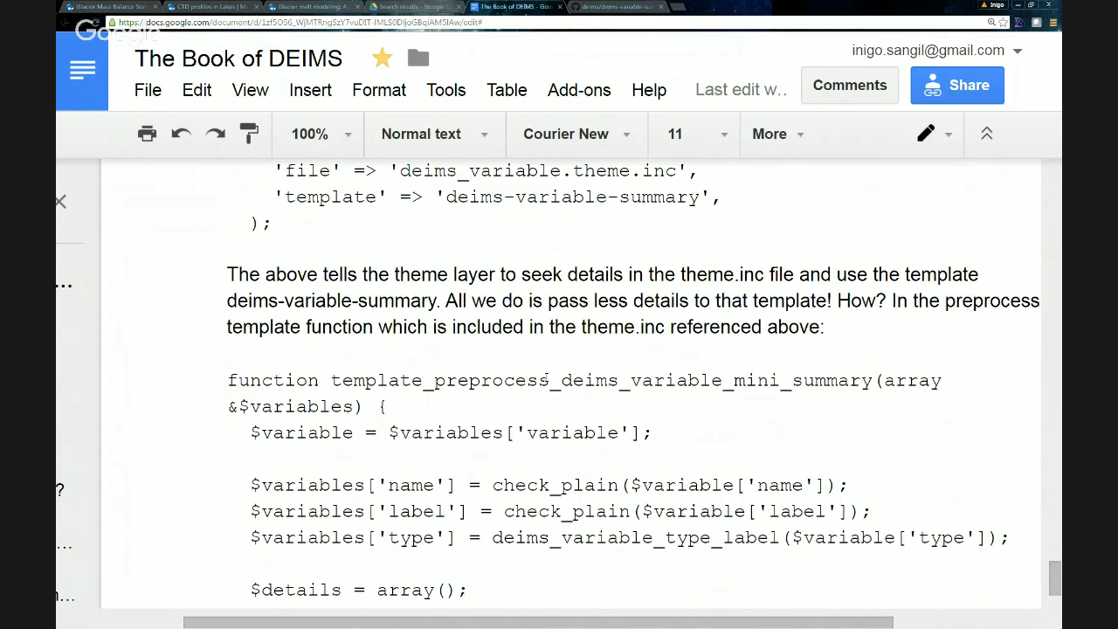
{"action": "scroll", "coordinate": [561, 387], "scroll_direction": "down", "scroll_amount": 1}
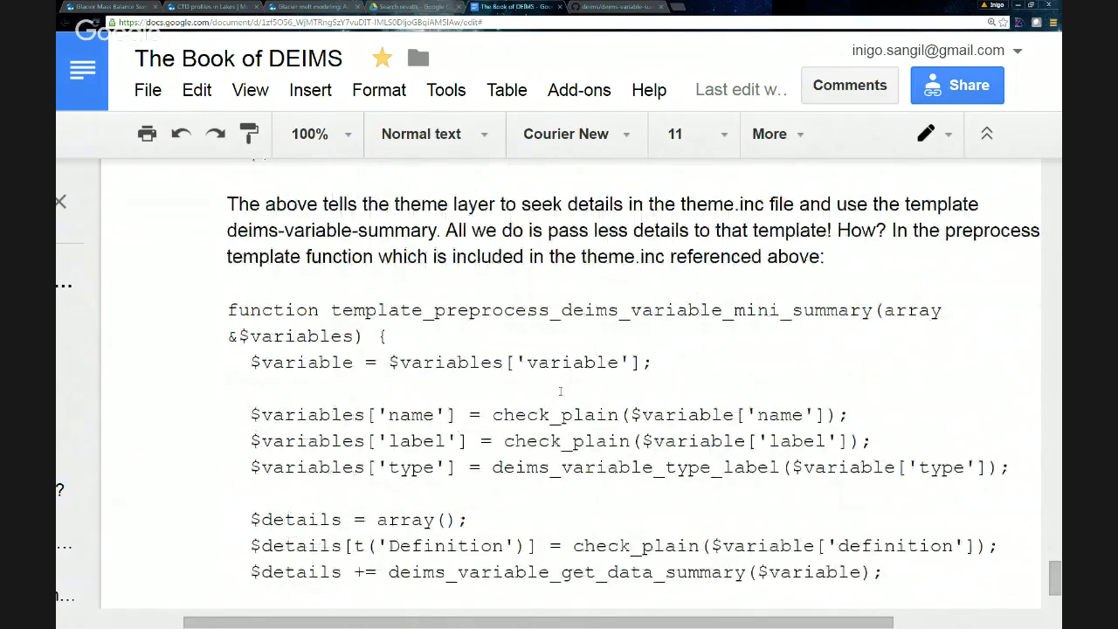
{"action": "scroll", "coordinate": [560, 390], "scroll_direction": "down", "scroll_amount": 1}
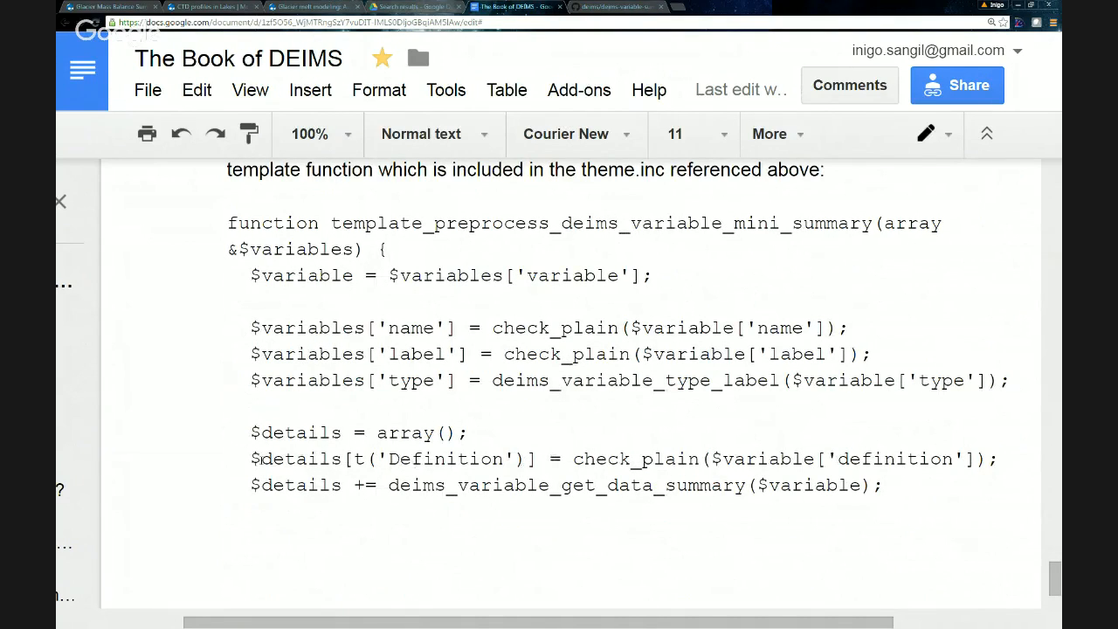
{"action": "left_click_drag", "start_coordinate": [251, 458], "coordinate": [344, 468]}
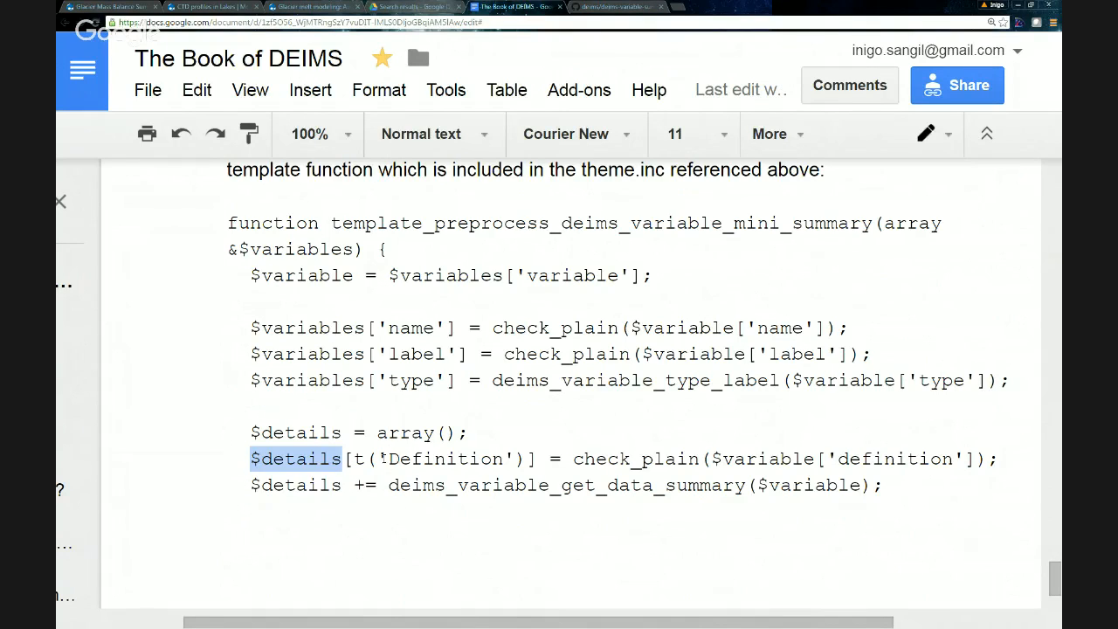
Step: Highlight the deims_variable_get_data_summary call and the $variables['details'] assignment, and read the paragraph explaining the reduced details array
{"action": "left_click_drag", "start_coordinate": [388, 459], "coordinate": [767, 485]}
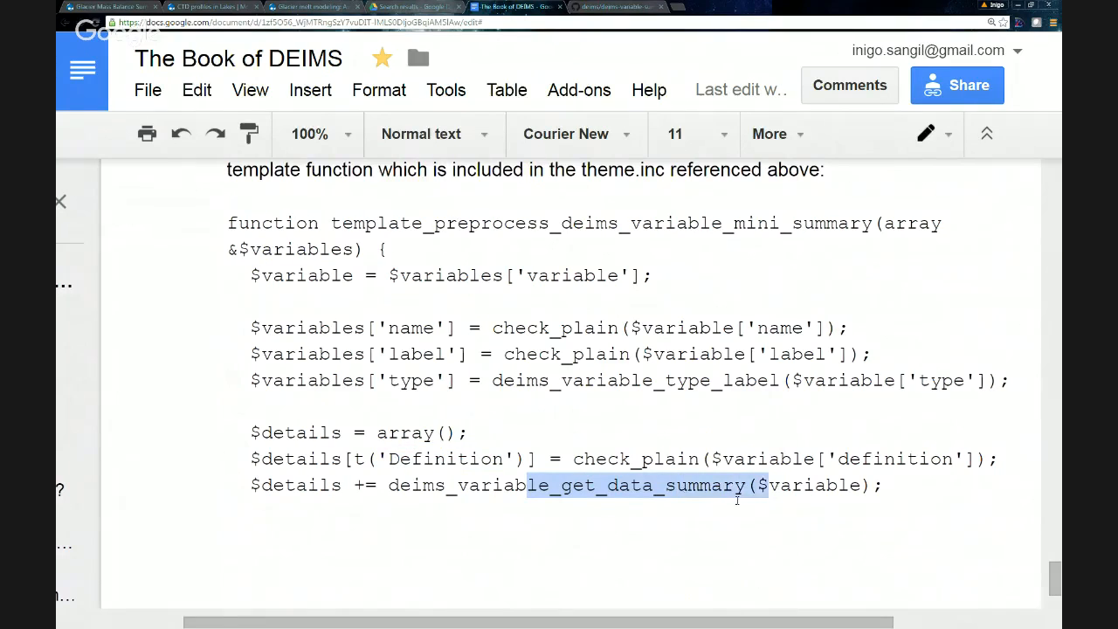
{"action": "scroll", "coordinate": [671, 483], "scroll_direction": "down", "scroll_amount": 1}
{"action": "scroll", "coordinate": [673, 483], "scroll_direction": "down", "scroll_amount": 1}
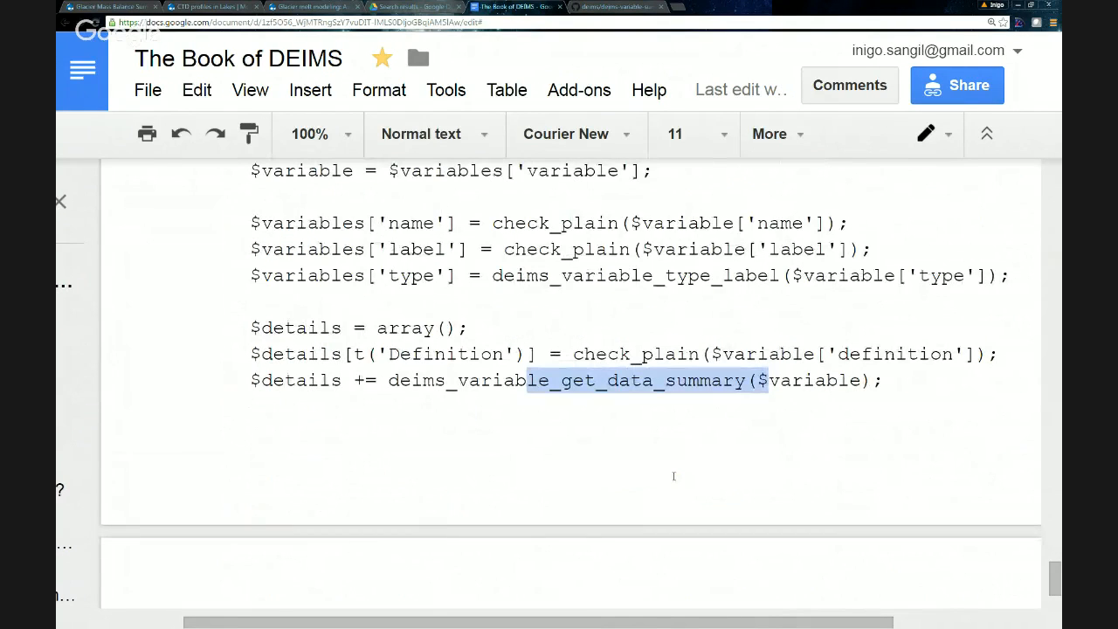
{"action": "scroll", "coordinate": [673, 475], "scroll_direction": "down", "scroll_amount": 3}
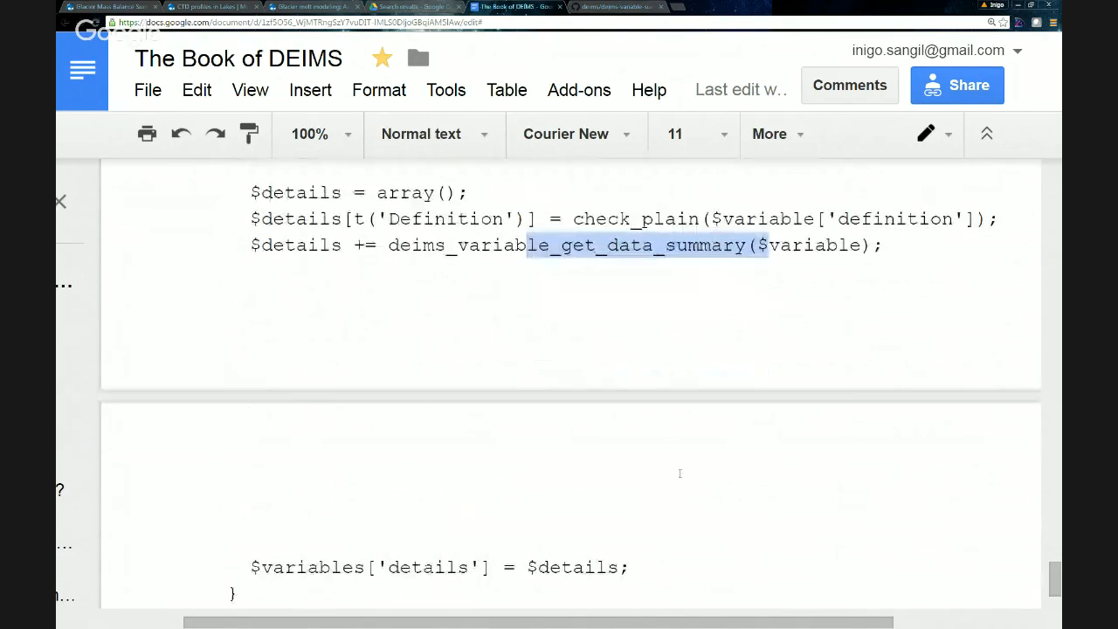
{"action": "left_click_drag", "start_coordinate": [273, 440], "coordinate": [631, 442]}
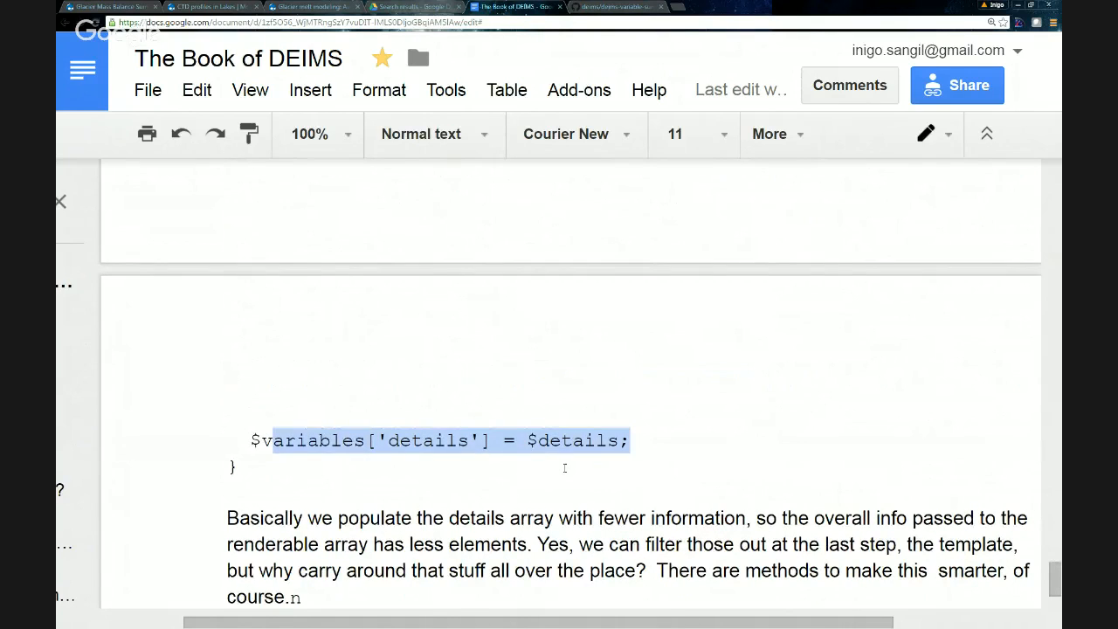
{"action": "scroll", "coordinate": [566, 469], "scroll_direction": "down", "scroll_amount": 1}
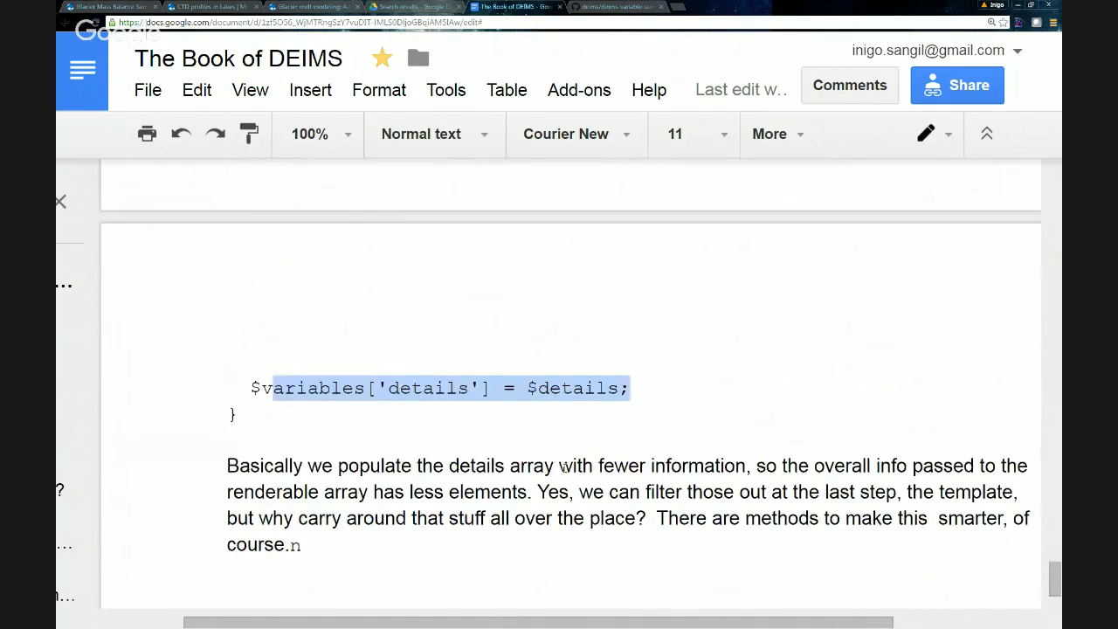
{"action": "scroll", "coordinate": [564, 468], "scroll_direction": "down", "scroll_amount": 2}
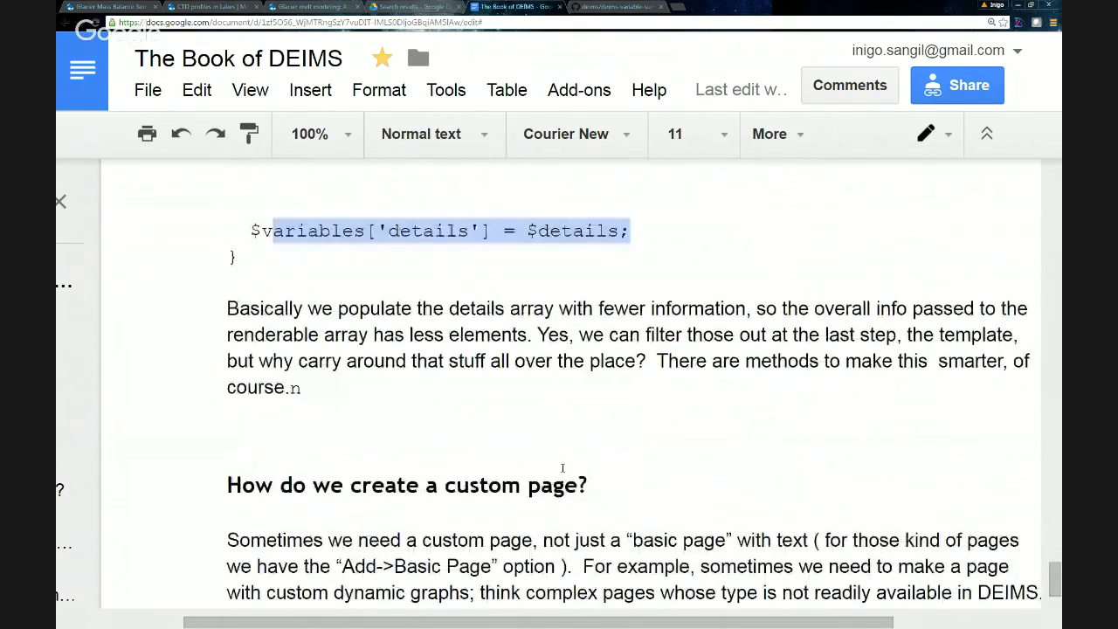
Step: Revisit the preprocess function, the _field_formatter_view case and the two $theme array entries above it
{"action": "scroll", "coordinate": [560, 466], "scroll_direction": "up", "scroll_amount": 5}
{"action": "scroll", "coordinate": [560, 466], "scroll_direction": "up", "scroll_amount": 2}
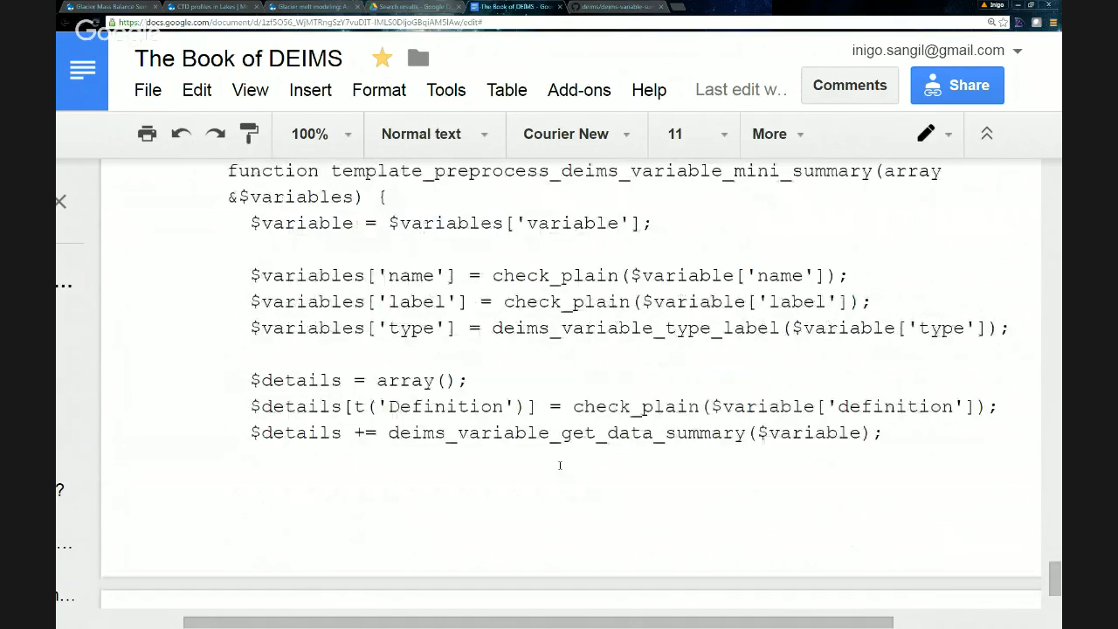
{"action": "scroll", "coordinate": [560, 466], "scroll_direction": "up", "scroll_amount": 4}
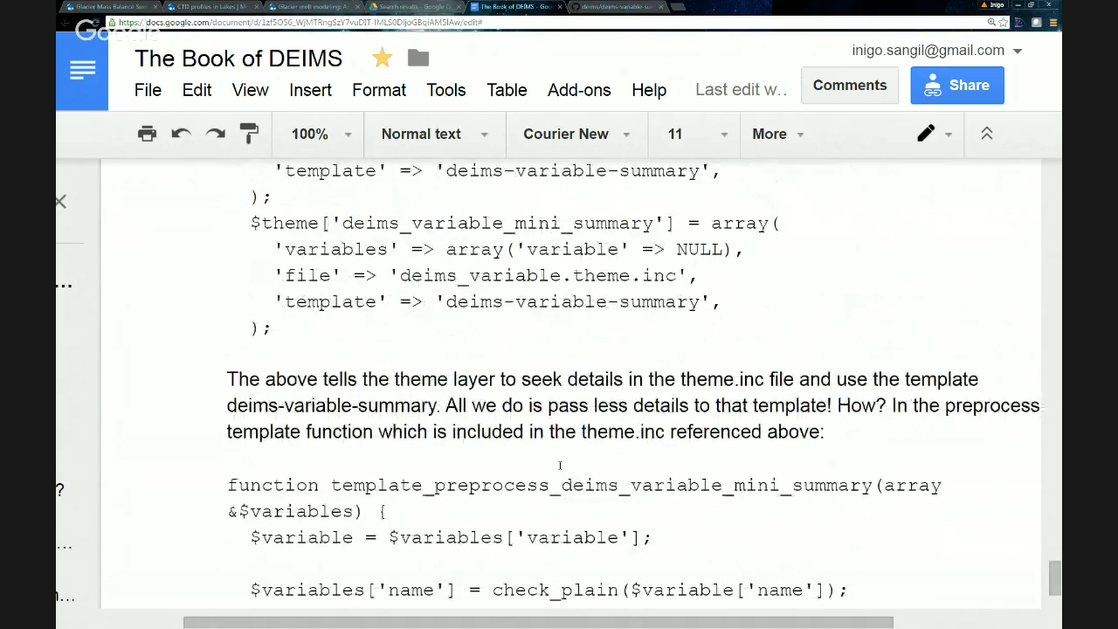
{"action": "scroll", "coordinate": [560, 465], "scroll_direction": "up", "scroll_amount": 1}
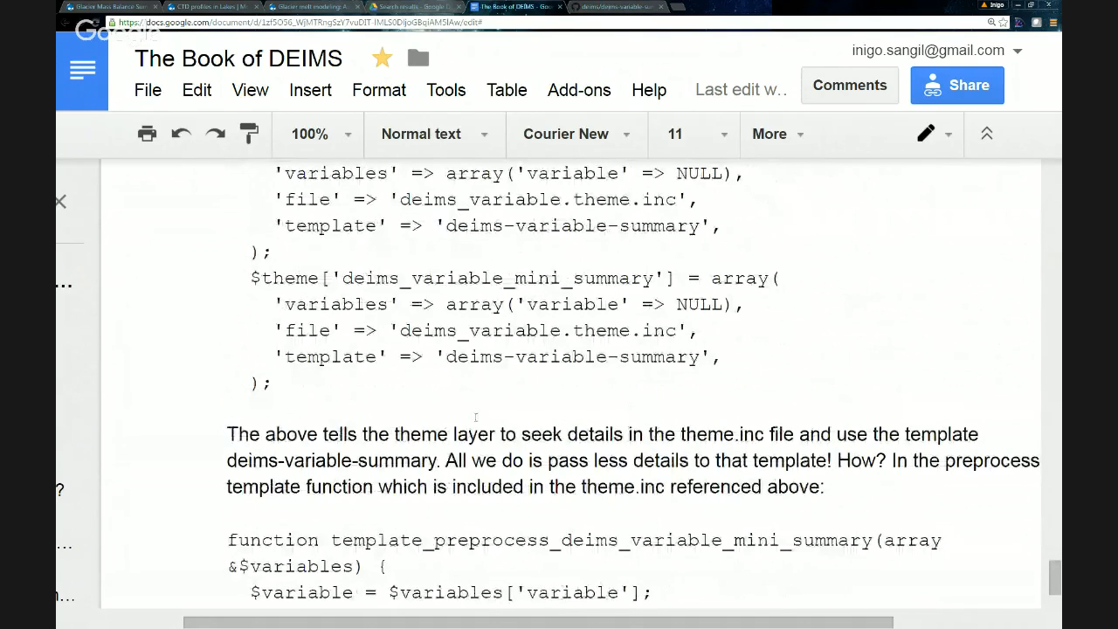
{"action": "scroll", "coordinate": [476, 417], "scroll_direction": "up", "scroll_amount": 5}
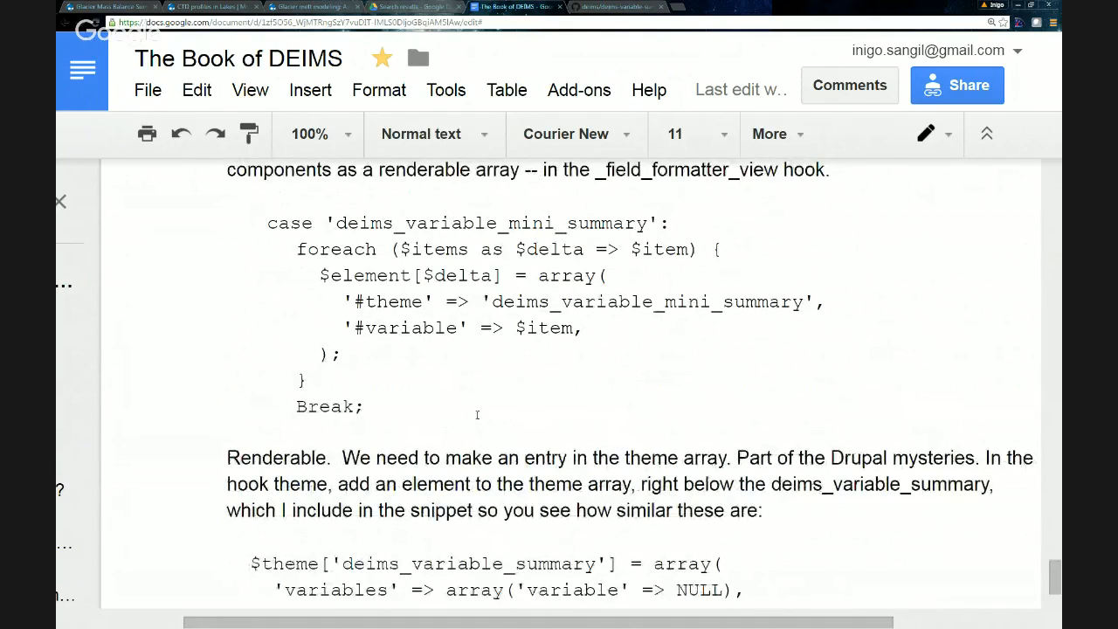
{"action": "scroll", "coordinate": [476, 414], "scroll_direction": "down", "scroll_amount": 1}
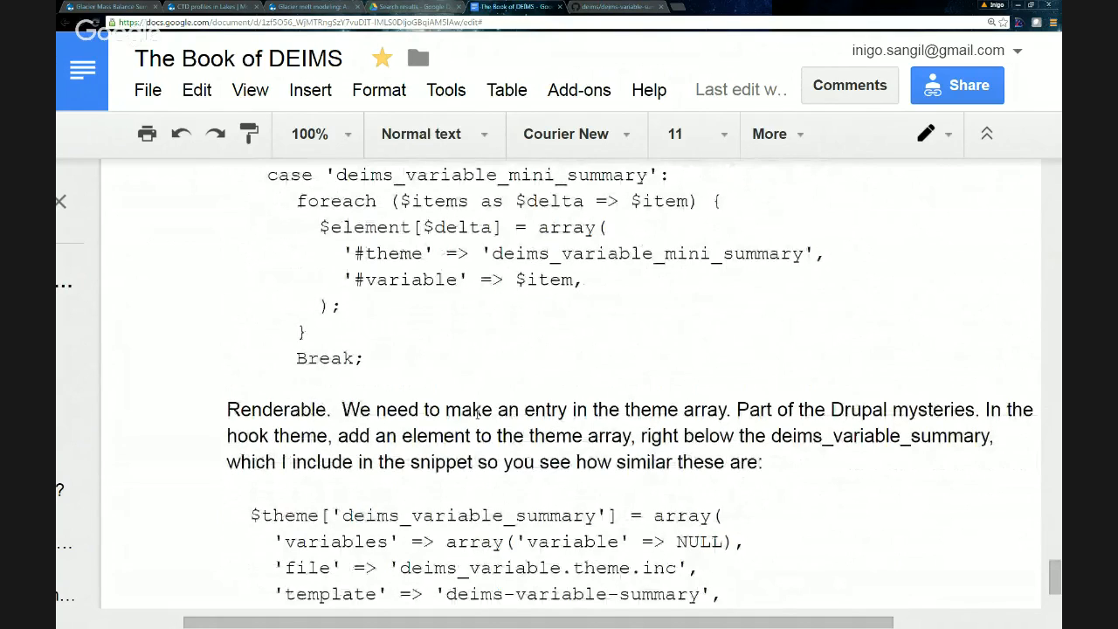
{"action": "scroll", "coordinate": [477, 414], "scroll_direction": "down", "scroll_amount": 2}
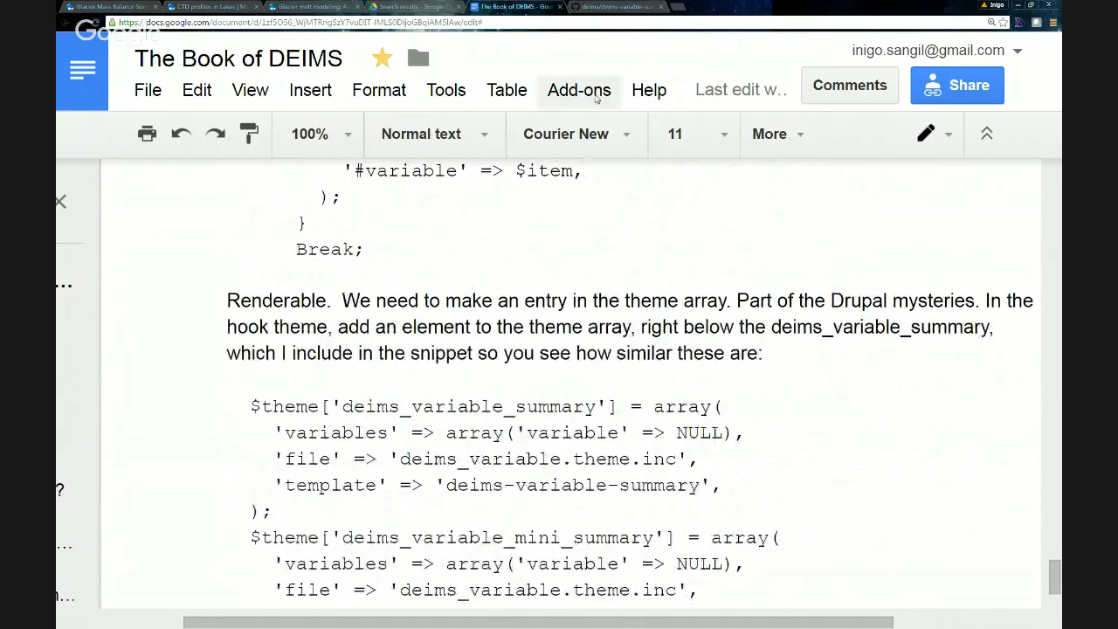
Step: Switch to the deims-variable-summary.tpl.php file on GitHub and highlight the $details as $detail_label part of its foreach loop
{"action": "left_click", "coordinate": [609, 8]}
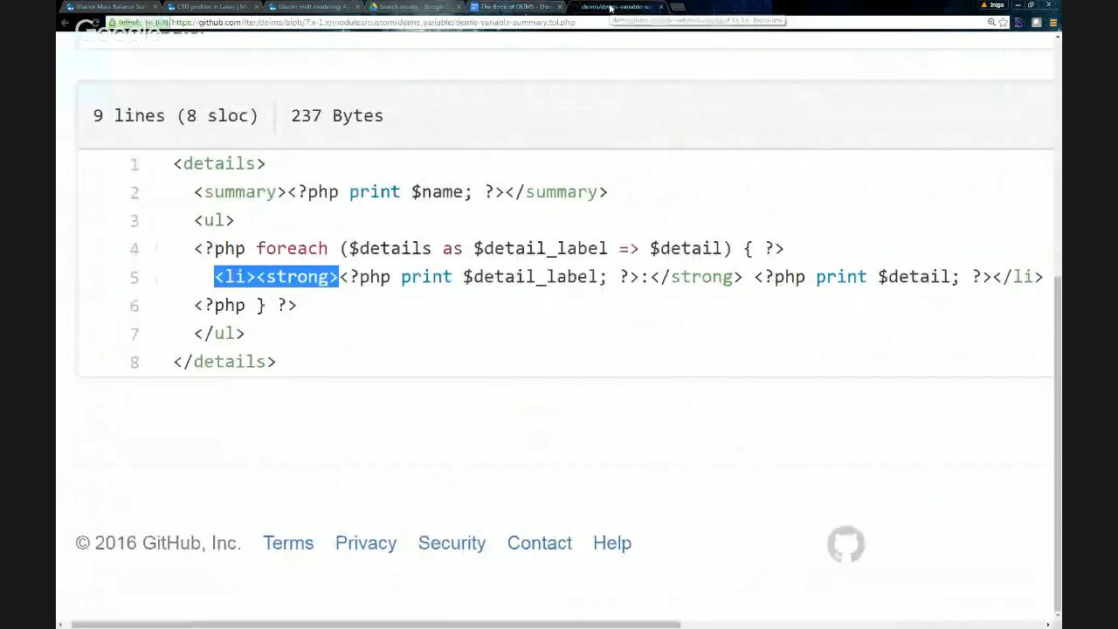
{"action": "left_click", "coordinate": [552, 302]}
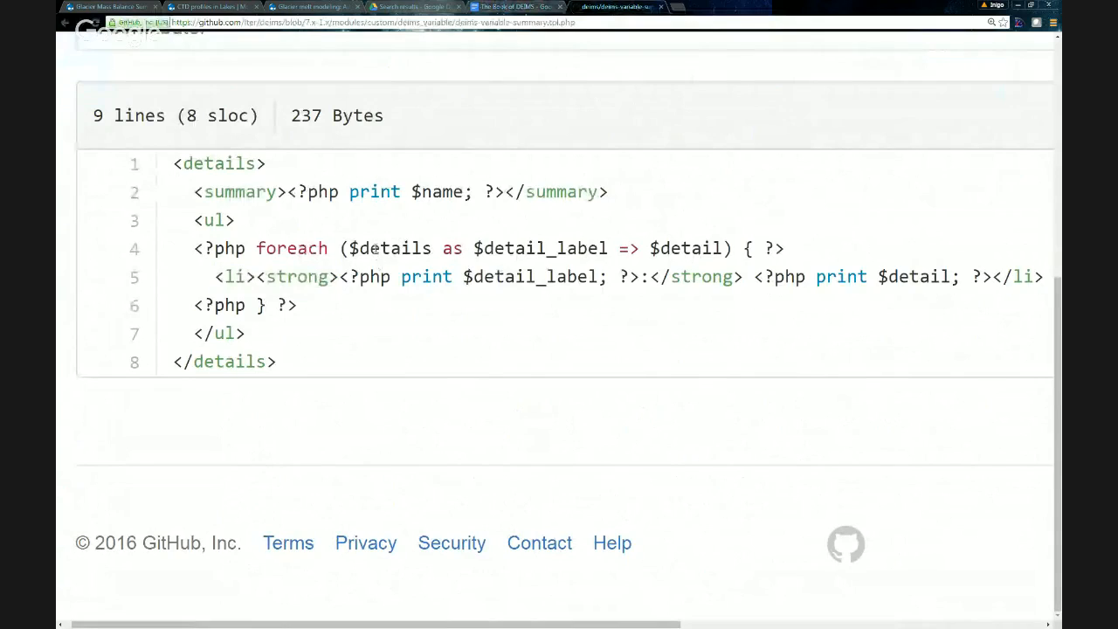
{"action": "left_click_drag", "start_coordinate": [375, 249], "coordinate": [611, 249]}
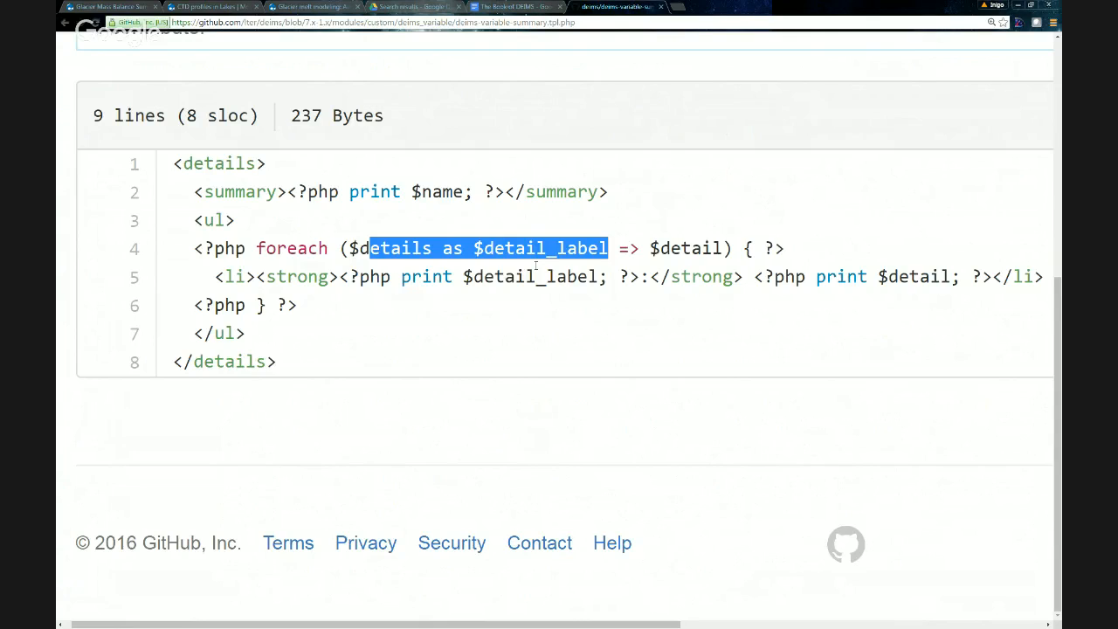
Step: Bring forward the second browser window and show the variables on the sandbox site's Glacier Mass Balance Summaries page
{"action": "left_click", "coordinate": [316, 6]}
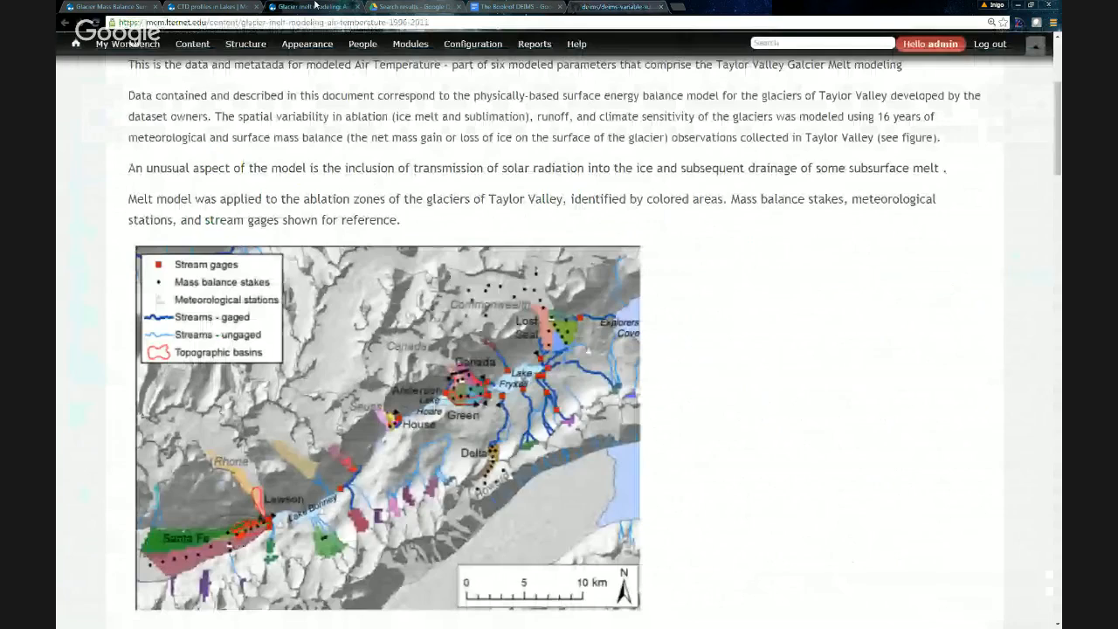
{"action": "left_click", "coordinate": [210, 7]}
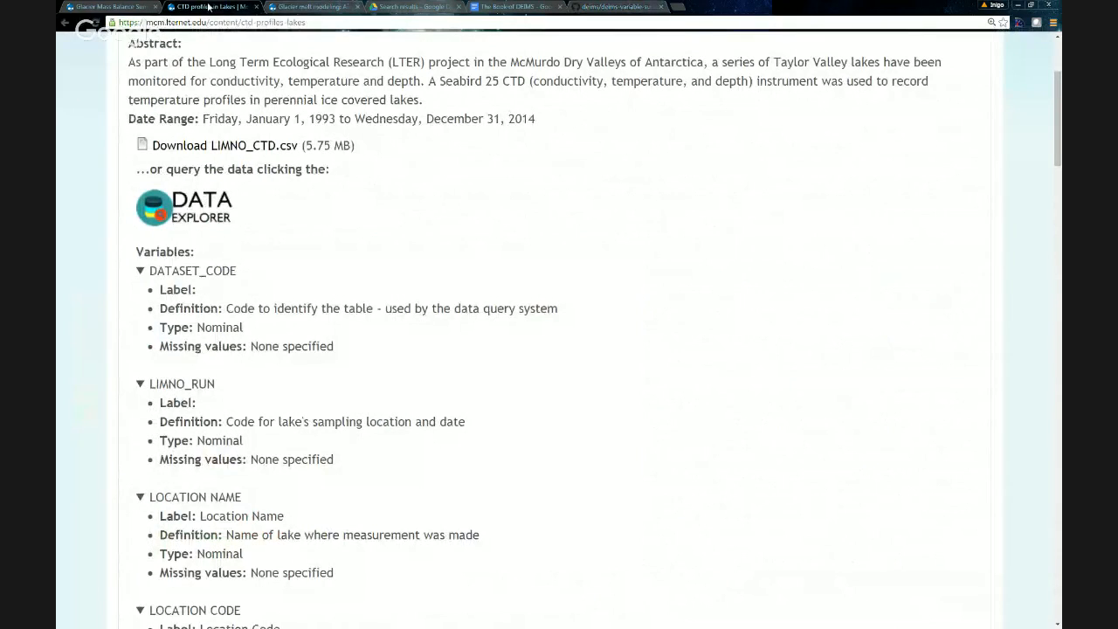
{"action": "left_click", "coordinate": [112, 6]}
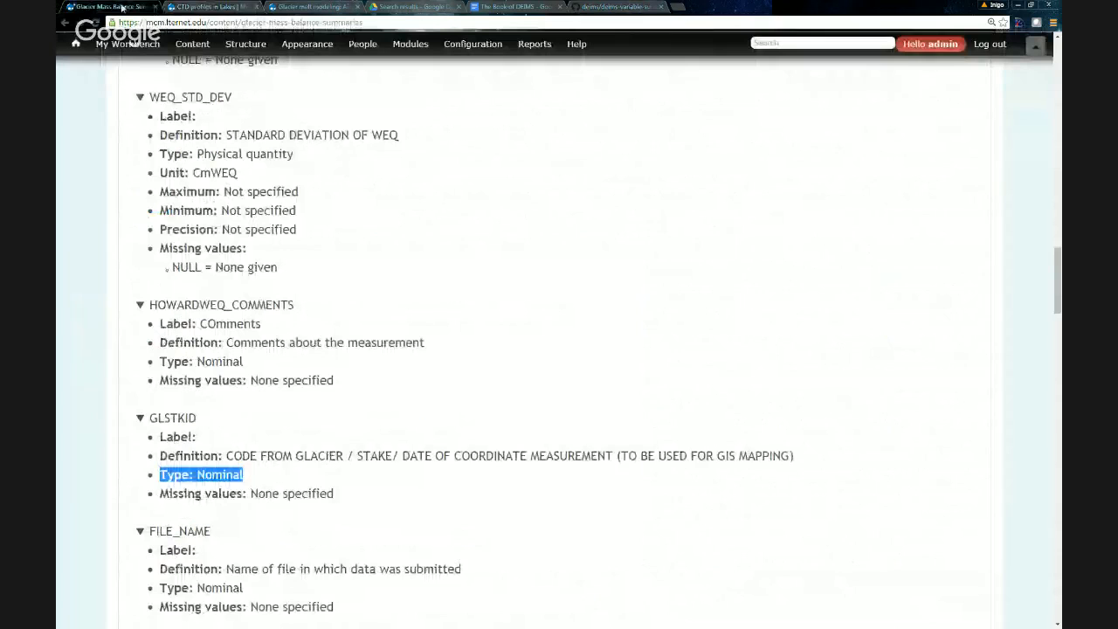
{"action": "left_click", "coordinate": [1033, 5]}
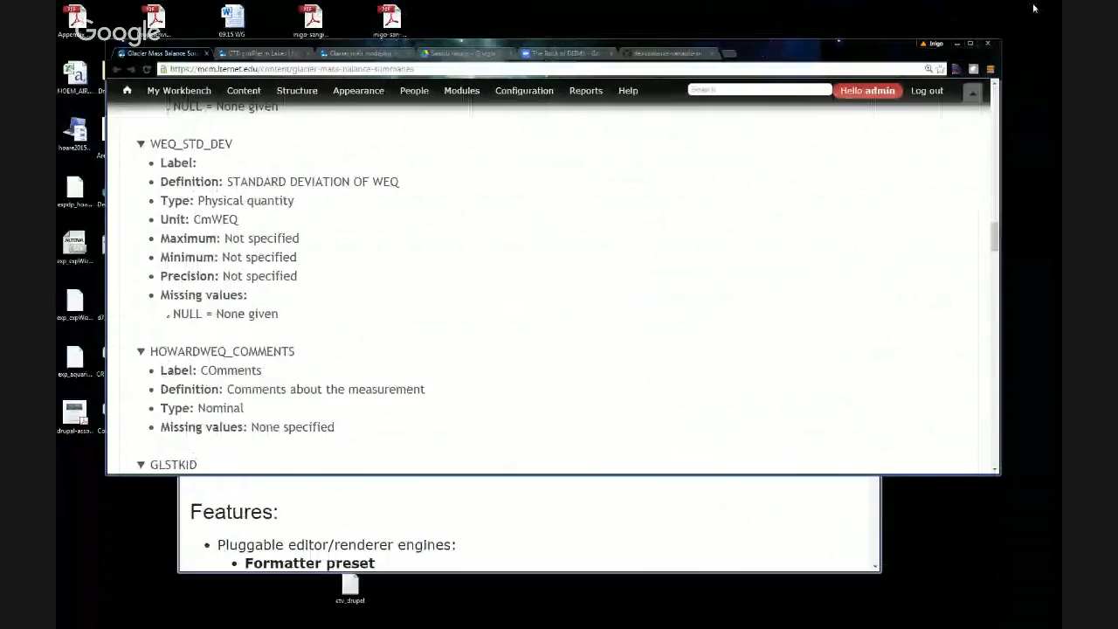
{"action": "left_click", "coordinate": [519, 515]}
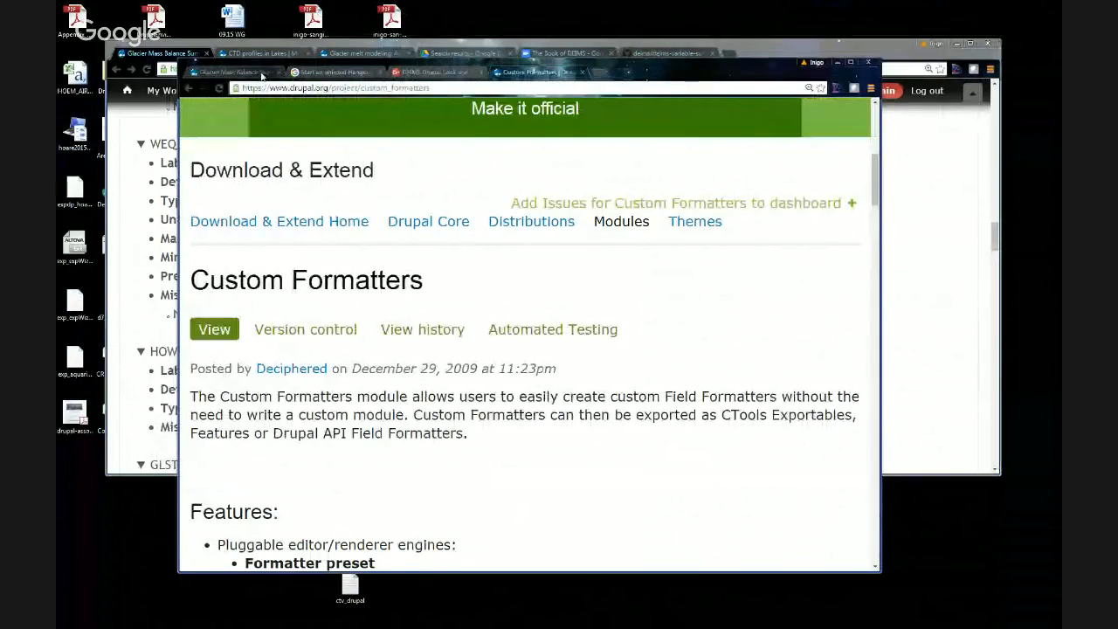
{"action": "left_click", "coordinate": [262, 77]}
{"action": "scroll", "coordinate": [466, 332], "scroll_direction": "up", "scroll_amount": 3}
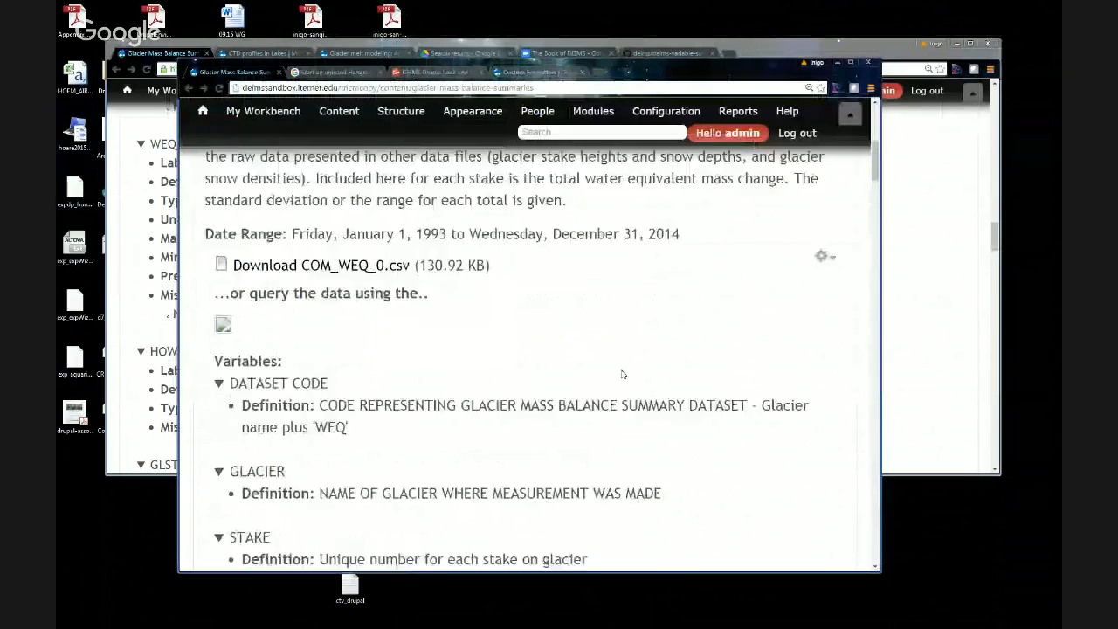
Step: Open the display management settings of the data source embedded in the Glacier Mass Balance Summaries page
{"action": "scroll", "coordinate": [622, 374], "scroll_direction": "up", "scroll_amount": 1}
{"action": "left_click", "coordinate": [824, 314]}
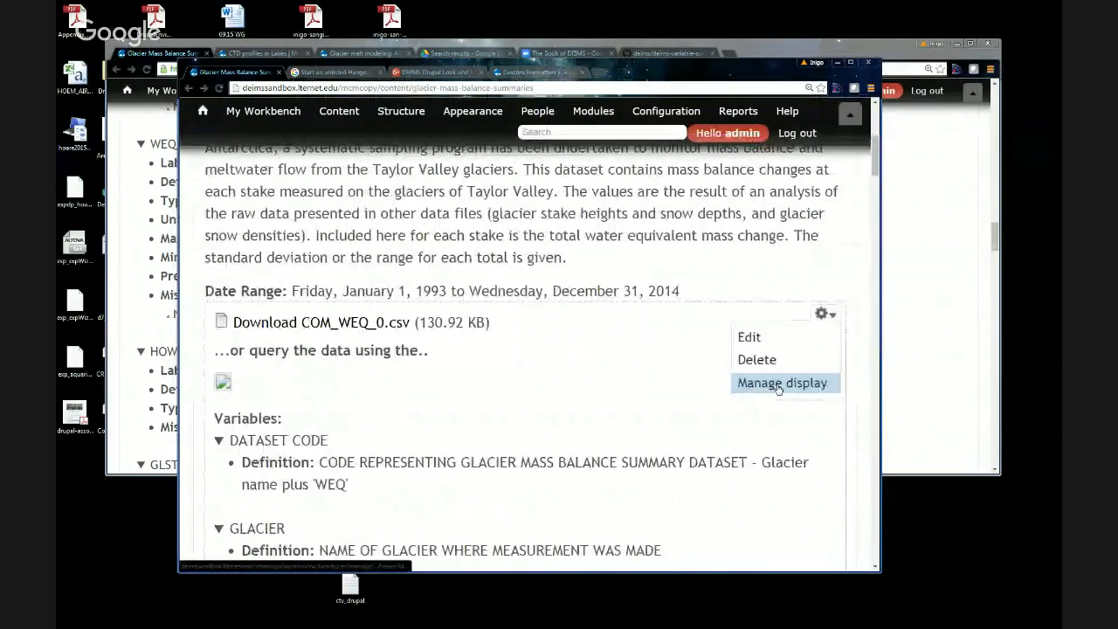
{"action": "left_click", "coordinate": [778, 385]}
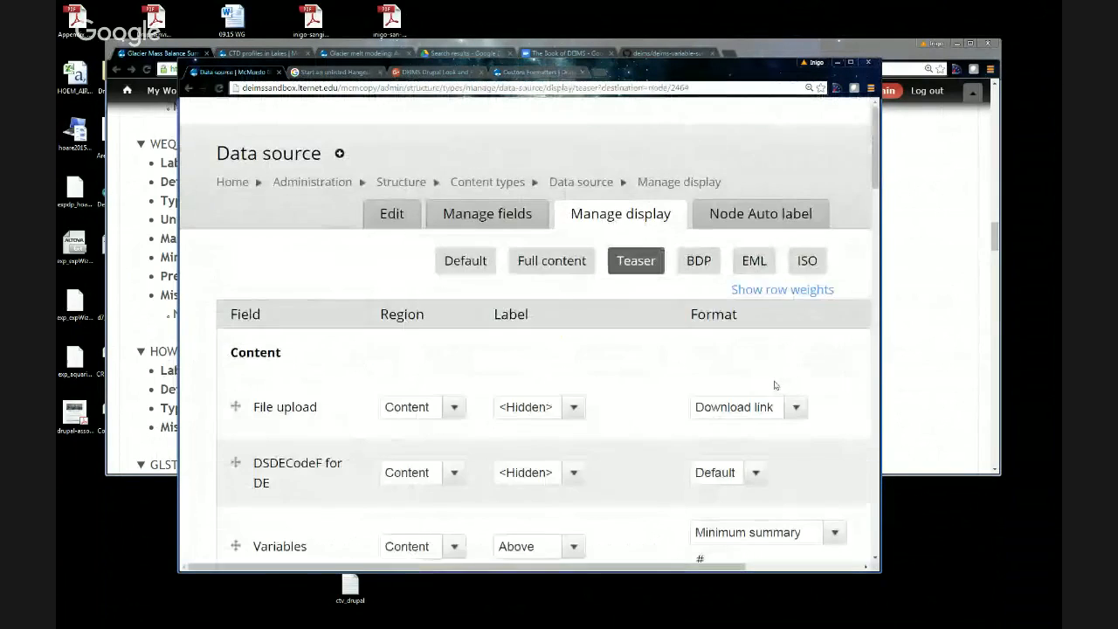
Step: Highlight the Variables field and the Format heading, and choose Minimum summary from the Variables field's format options
{"action": "scroll", "coordinate": [690, 454], "scroll_direction": "down", "scroll_amount": 2}
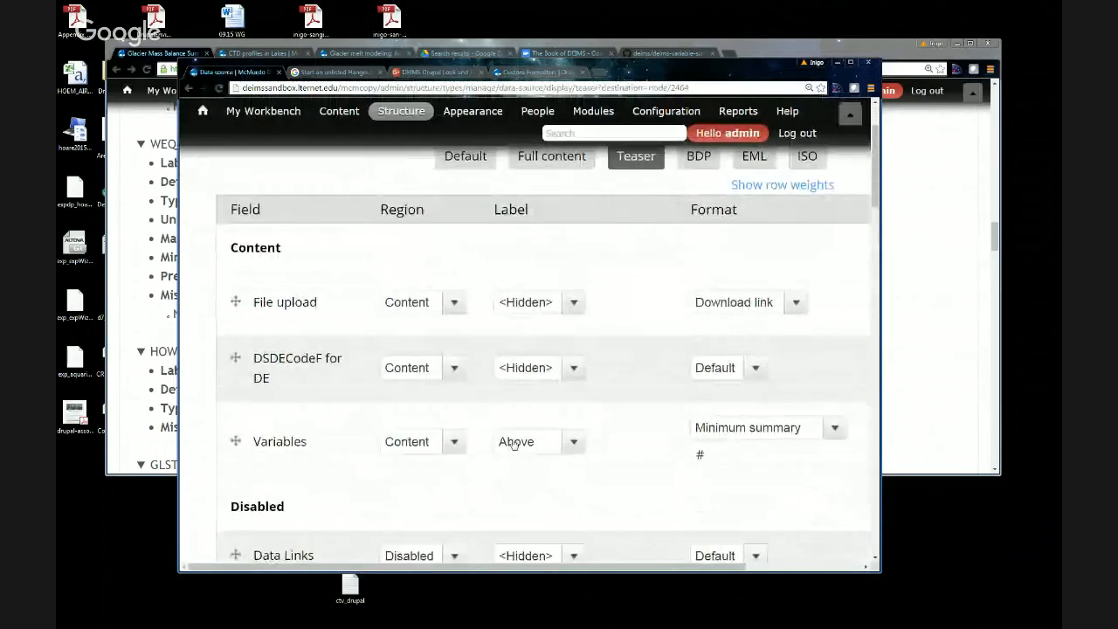
{"action": "left_click_drag", "start_coordinate": [254, 441], "coordinate": [317, 445]}
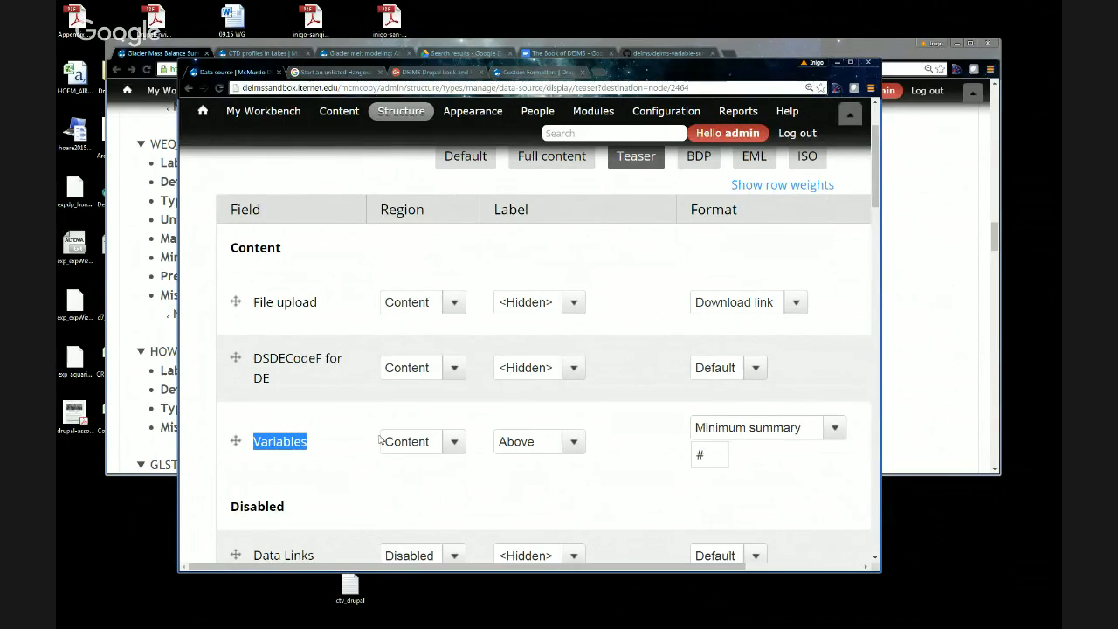
{"action": "left_click_drag", "start_coordinate": [704, 210], "coordinate": [739, 210]}
{"action": "left_click", "coordinate": [712, 212]}
{"action": "left_click", "coordinate": [809, 428]}
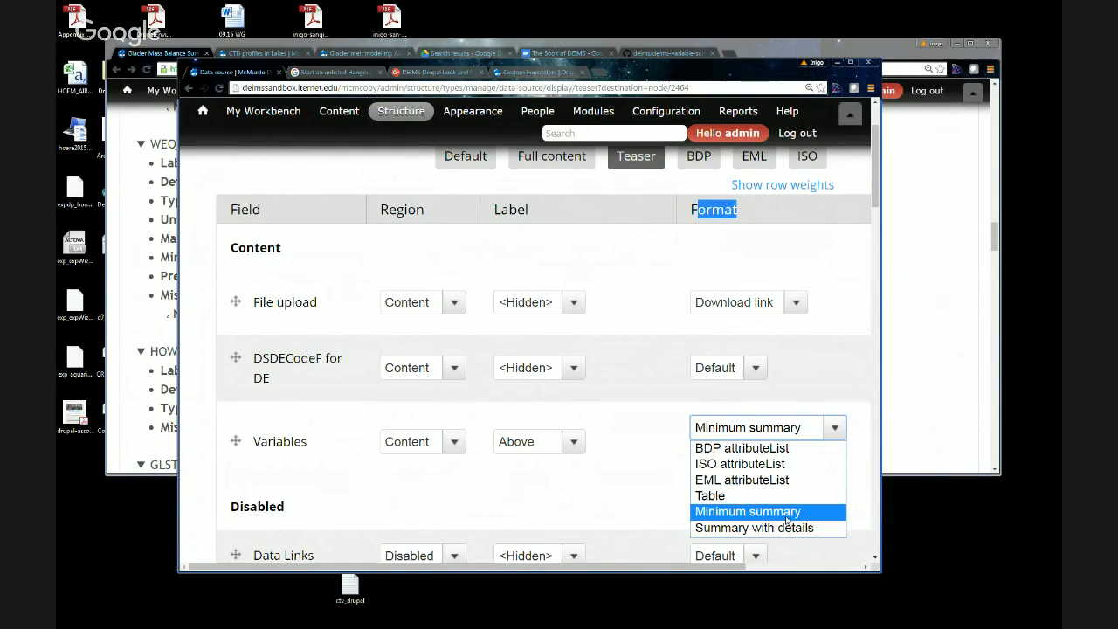
{"action": "left_click", "coordinate": [725, 514]}
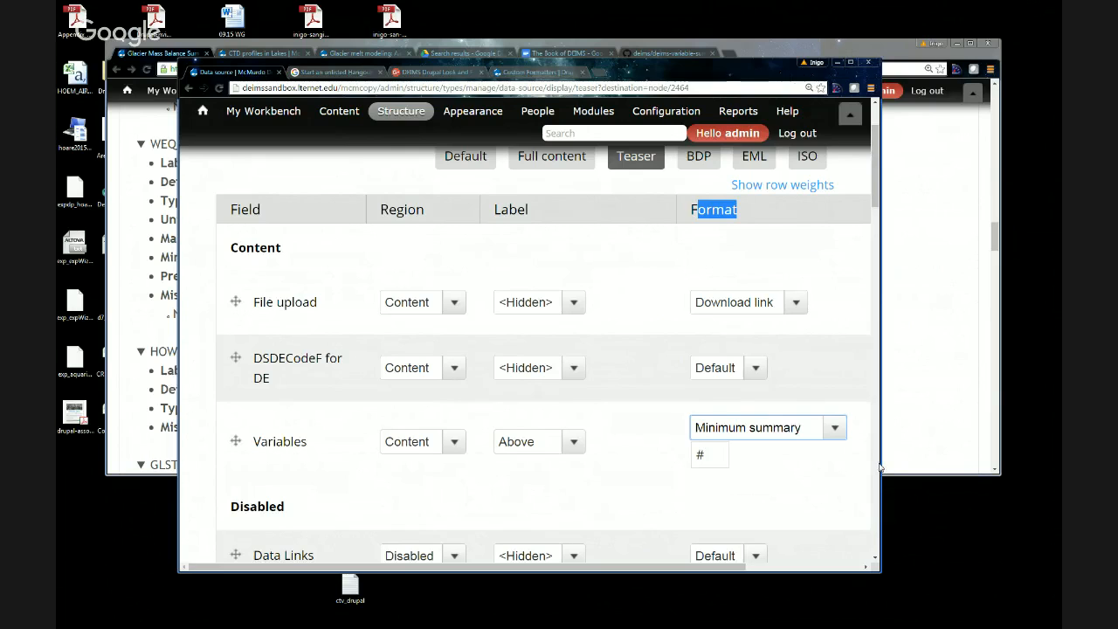
Step: Widen the browser window and review the Teaser display settings of the Data source content type
{"action": "left_click_drag", "start_coordinate": [883, 468], "coordinate": [989, 440]}
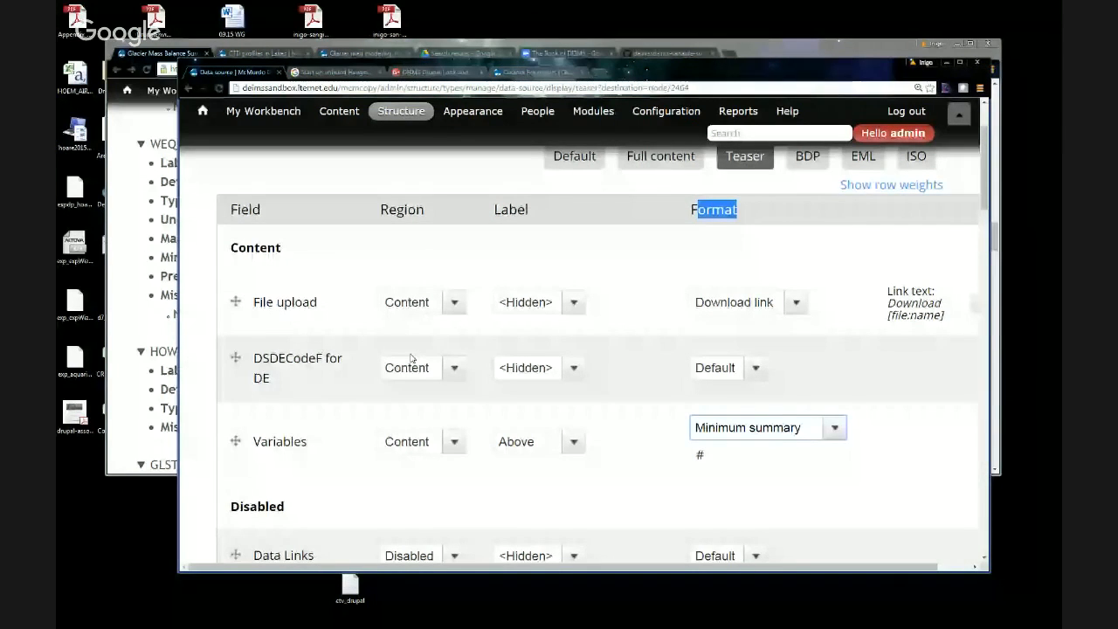
{"action": "scroll", "coordinate": [384, 336], "scroll_direction": "up", "scroll_amount": 1}
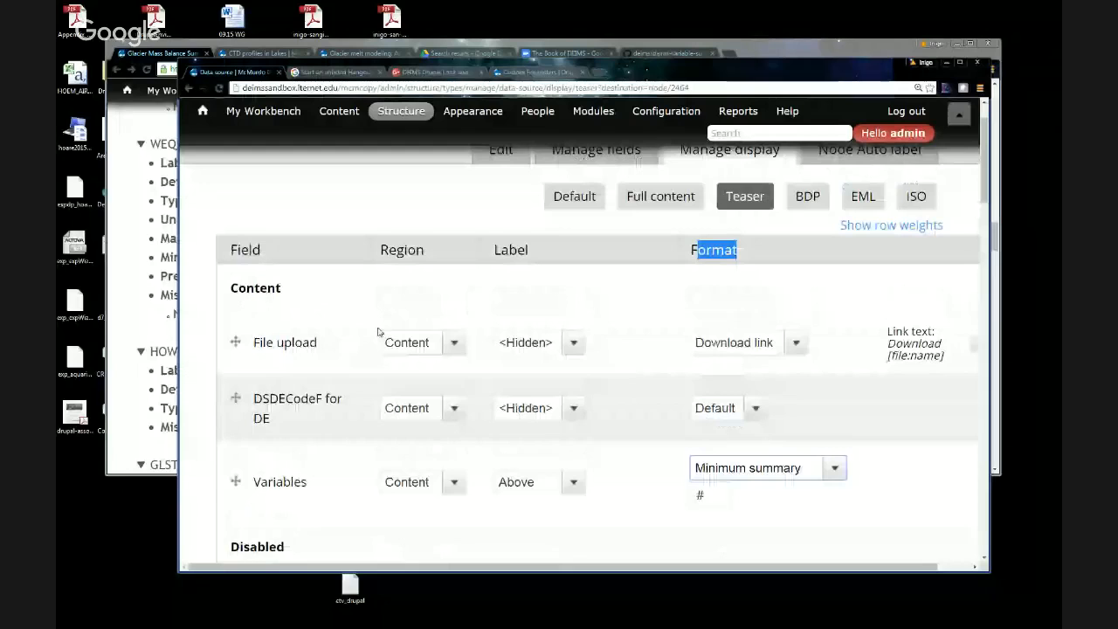
{"action": "scroll", "coordinate": [379, 331], "scroll_direction": "up", "scroll_amount": 2}
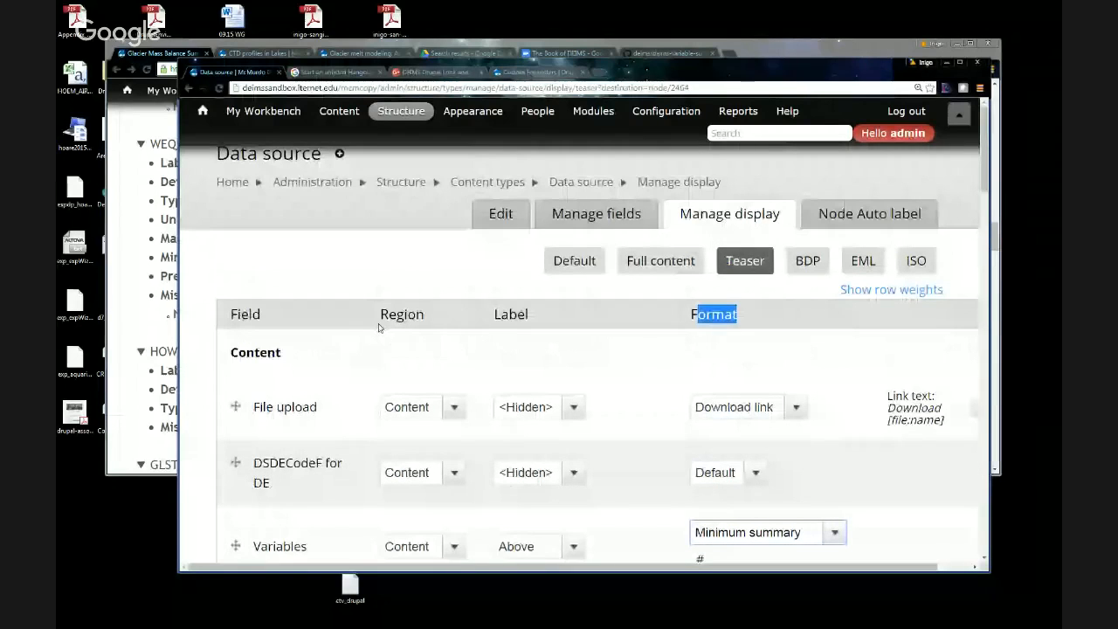
{"action": "scroll", "coordinate": [379, 329], "scroll_direction": "down", "scroll_amount": 1}
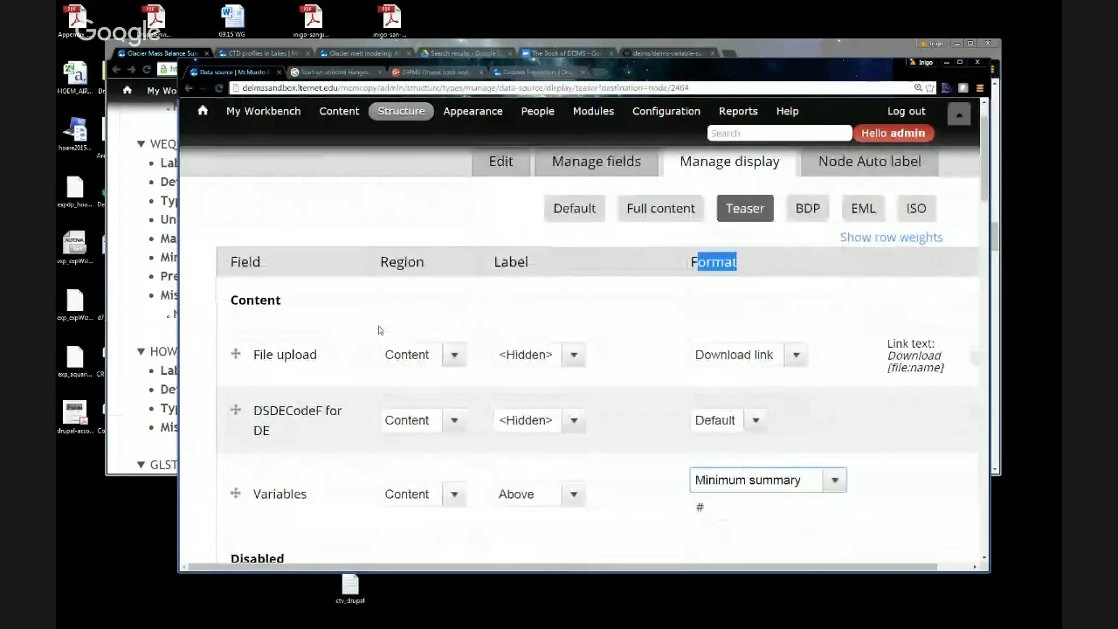
{"action": "scroll", "coordinate": [568, 266], "scroll_direction": "up", "scroll_amount": 1}
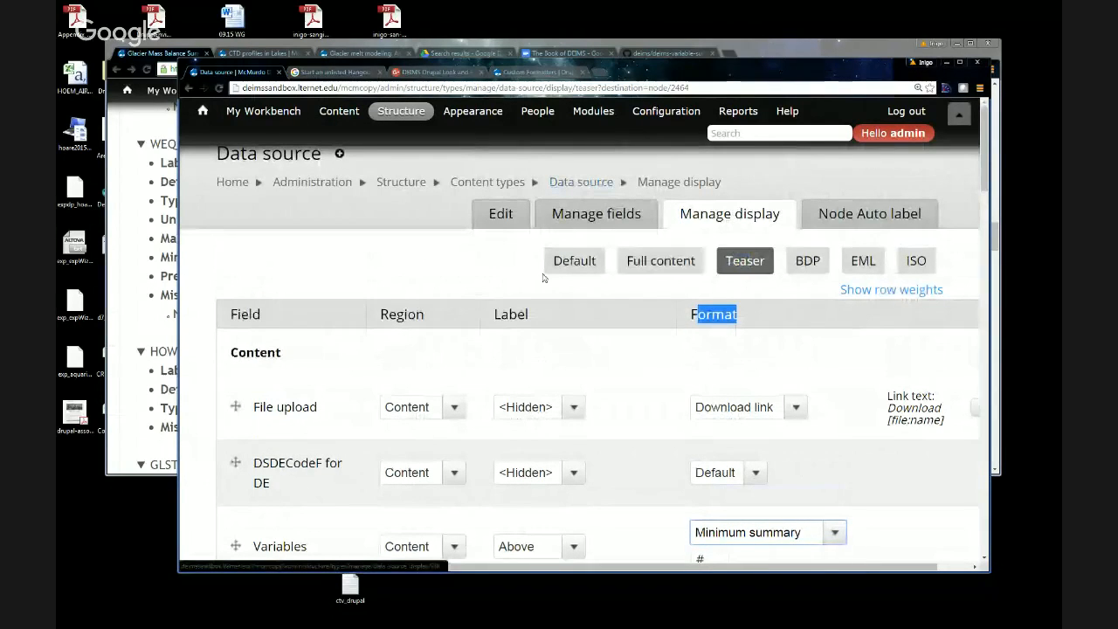
Step: Return to the Glacier Mass Balance Summaries page and open the Data set content type's Default display settings
{"action": "left_click", "coordinate": [190, 90]}
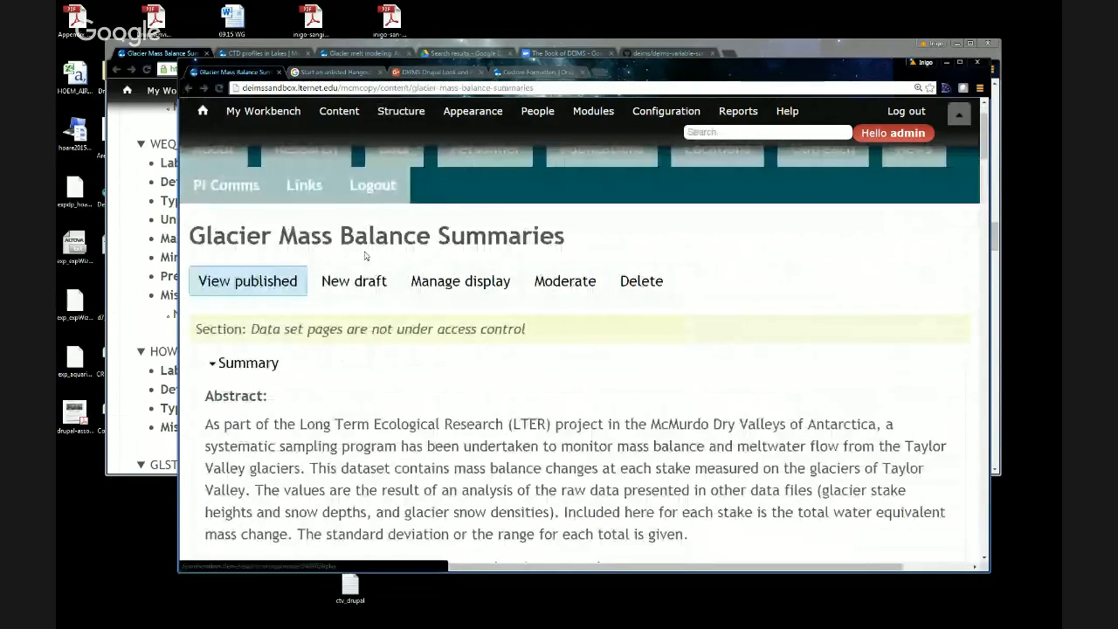
{"action": "left_click", "coordinate": [480, 287]}
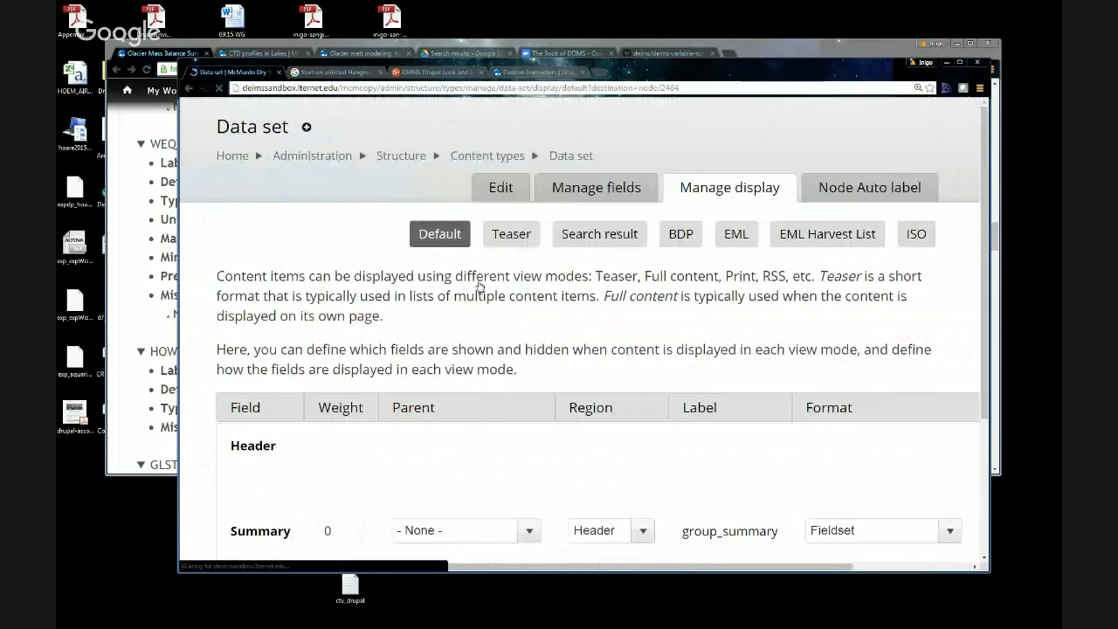
{"action": "scroll", "coordinate": [463, 306], "scroll_direction": "down", "scroll_amount": 4}
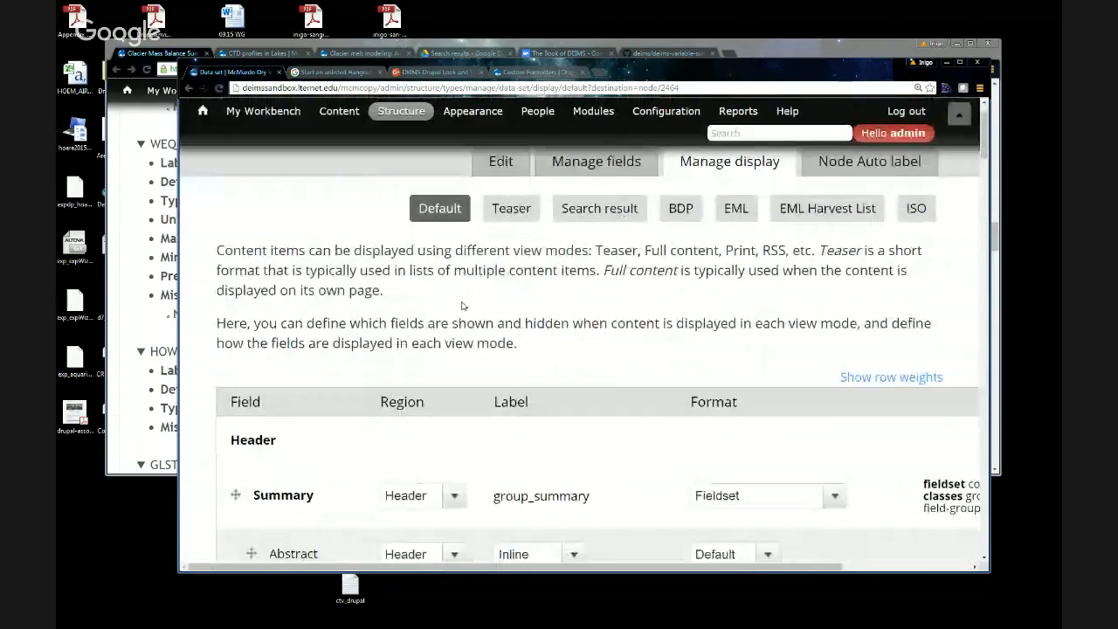
Step: Find and highlight the Data sources field in the Data set's Default display settings and examine its row
{"action": "scroll", "coordinate": [462, 306], "scroll_direction": "down", "scroll_amount": 3}
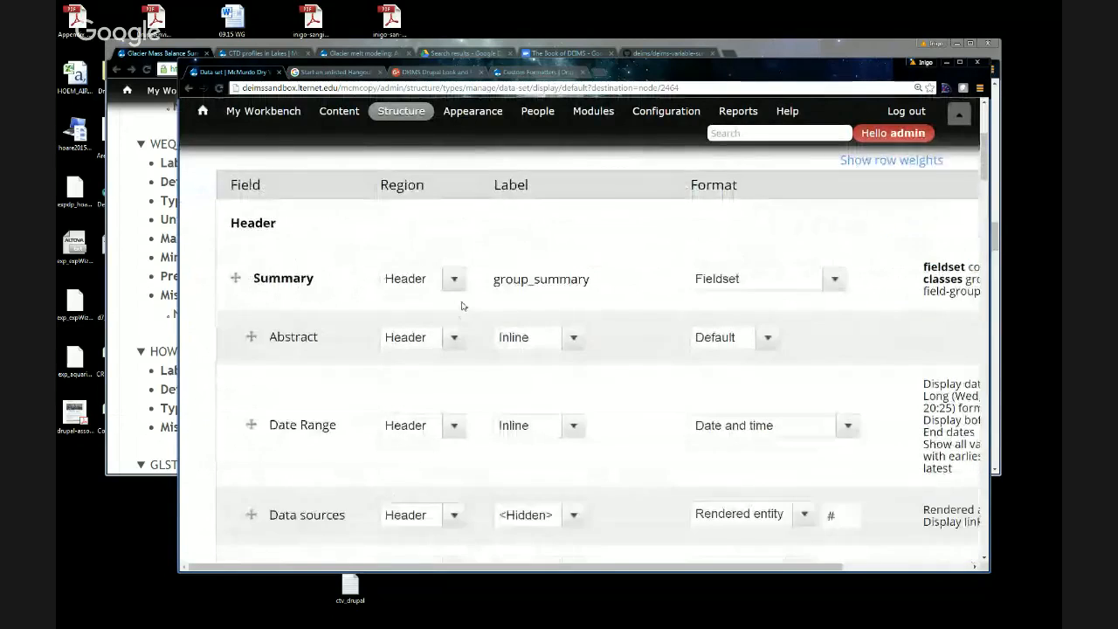
{"action": "left_click_drag", "start_coordinate": [269, 417], "coordinate": [349, 418]}
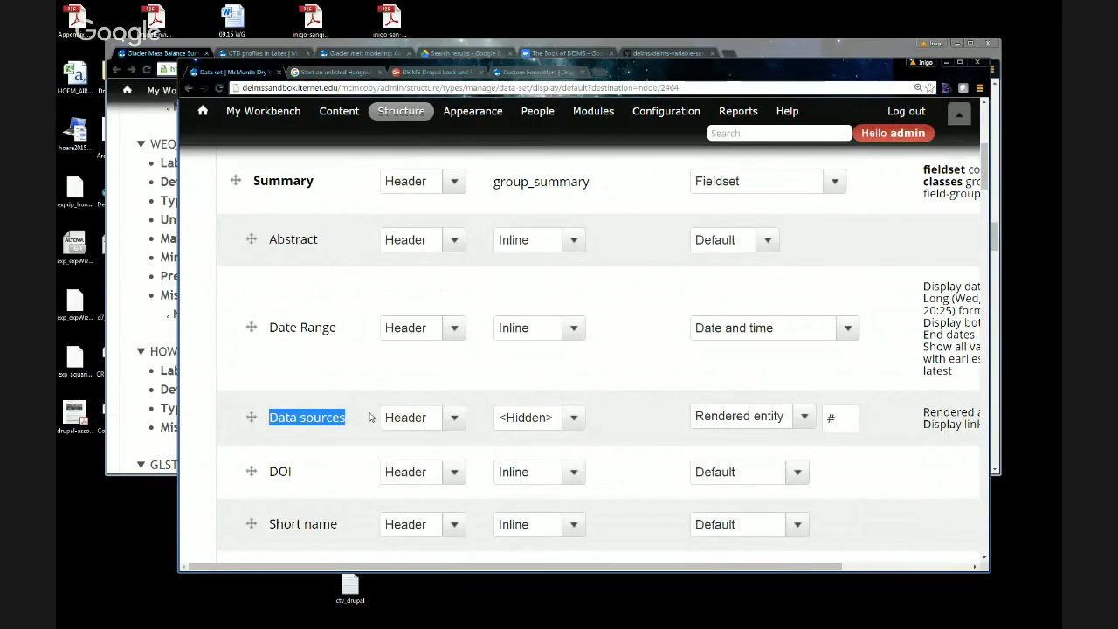
{"action": "scroll", "coordinate": [370, 418], "scroll_direction": "up", "scroll_amount": 5}
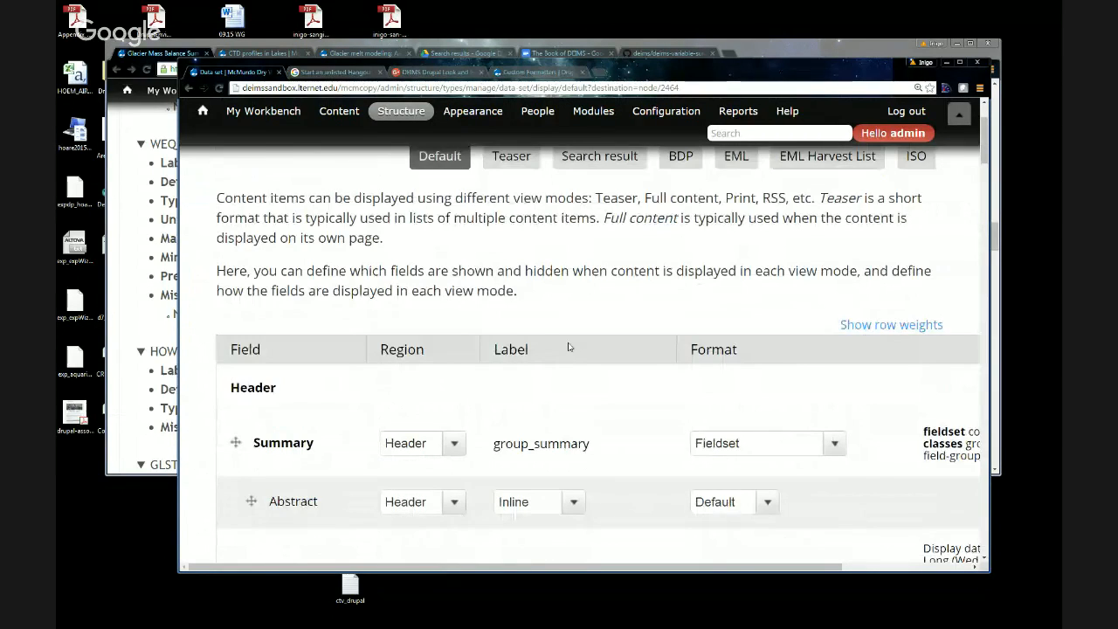
{"action": "scroll", "coordinate": [428, 262], "scroll_direction": "up", "scroll_amount": 2}
{"action": "scroll", "coordinate": [503, 332], "scroll_direction": "down", "scroll_amount": 5}
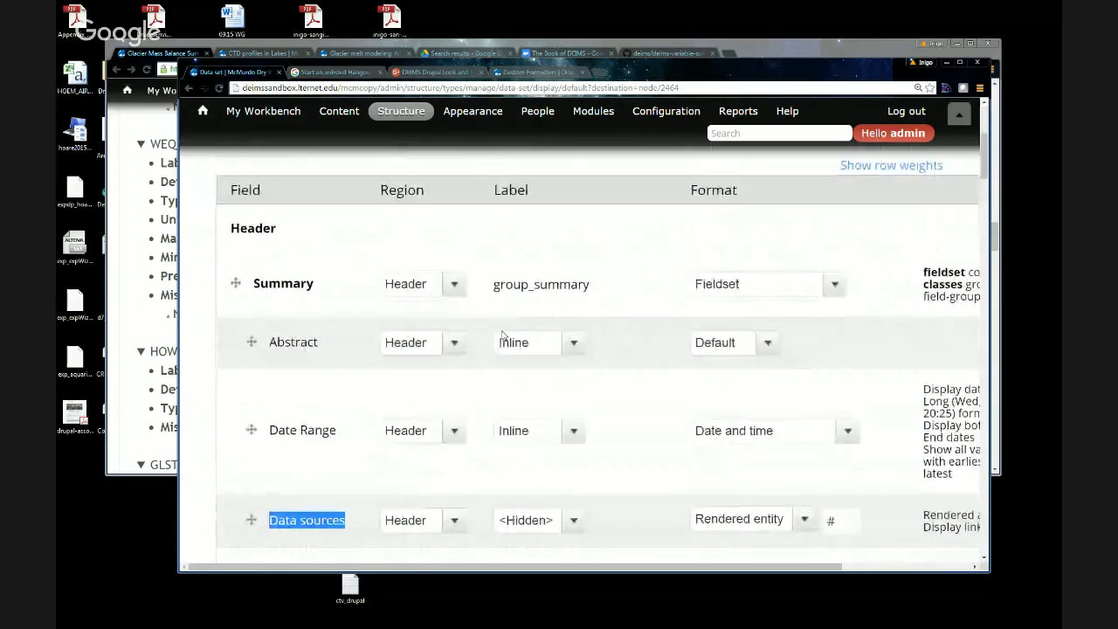
{"action": "scroll", "coordinate": [502, 335], "scroll_direction": "down", "scroll_amount": 3}
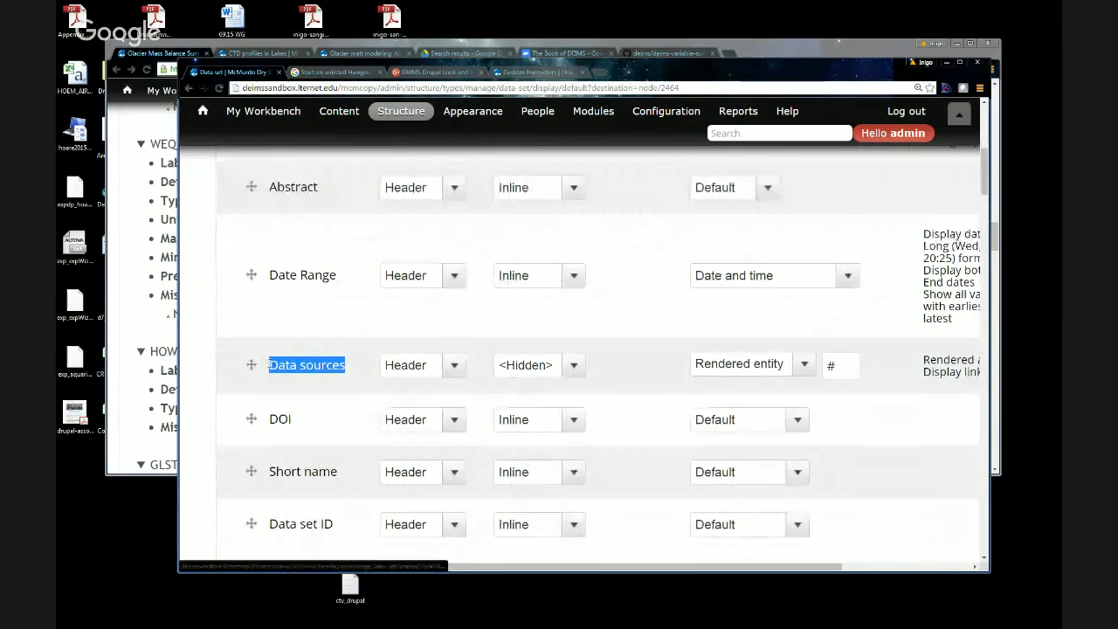
{"action": "scroll", "coordinate": [469, 383], "scroll_direction": "up", "scroll_amount": 1}
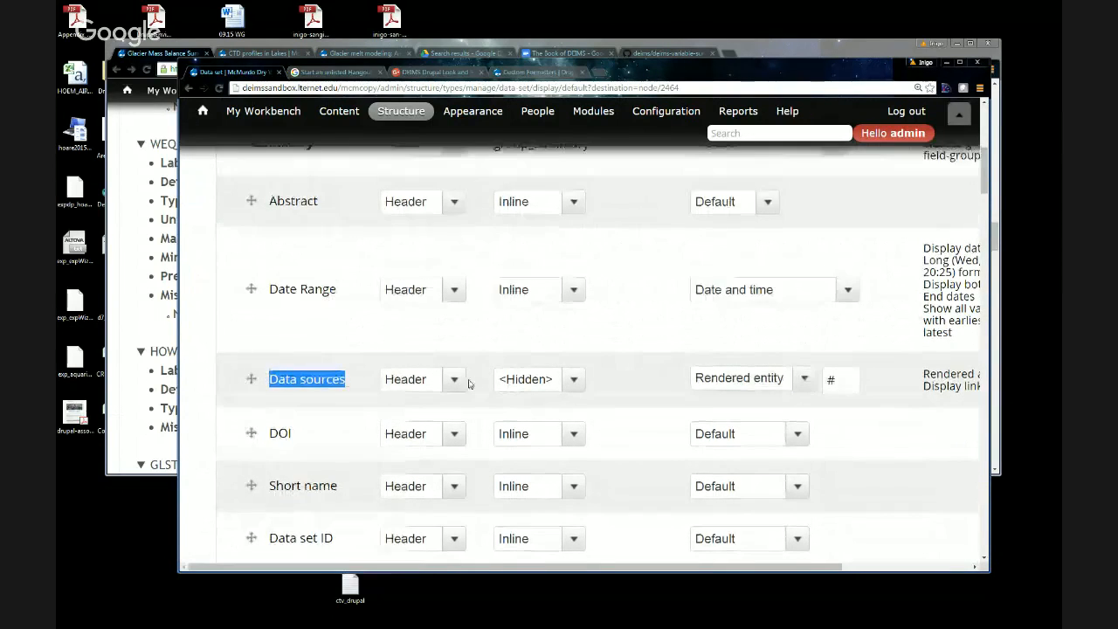
{"action": "scroll", "coordinate": [467, 382], "scroll_direction": "up", "scroll_amount": 5}
{"action": "scroll", "coordinate": [466, 382], "scroll_direction": "down", "scroll_amount": 6}
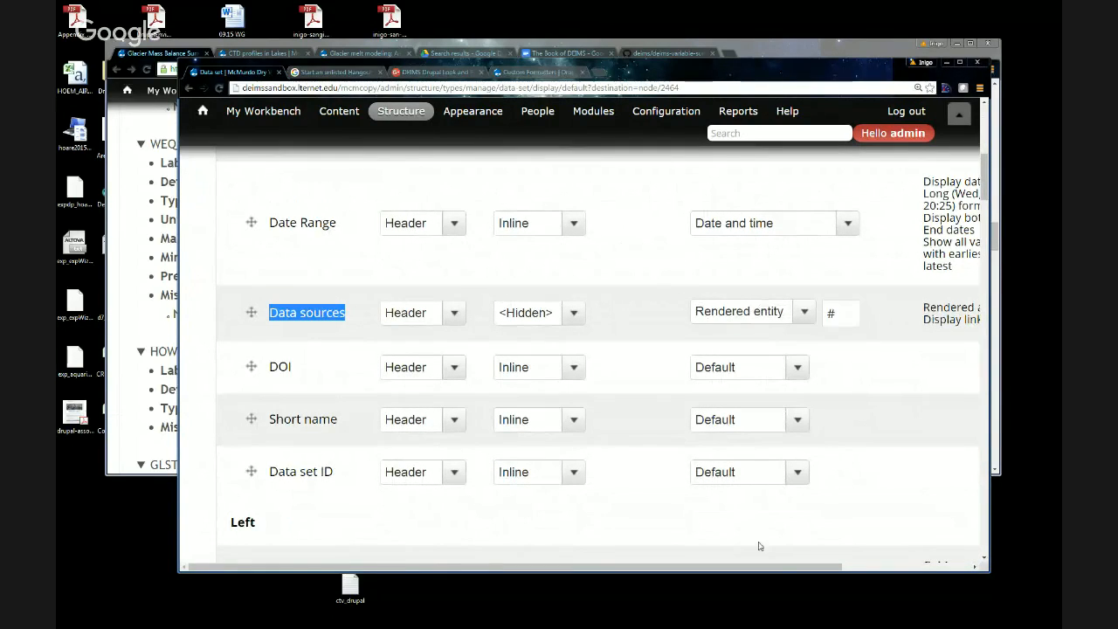
Step: Open the format settings of the Data sources rendered entity and review the available view modes, keeping Teaser
{"action": "left_click_drag", "start_coordinate": [760, 566], "coordinate": [973, 557]}
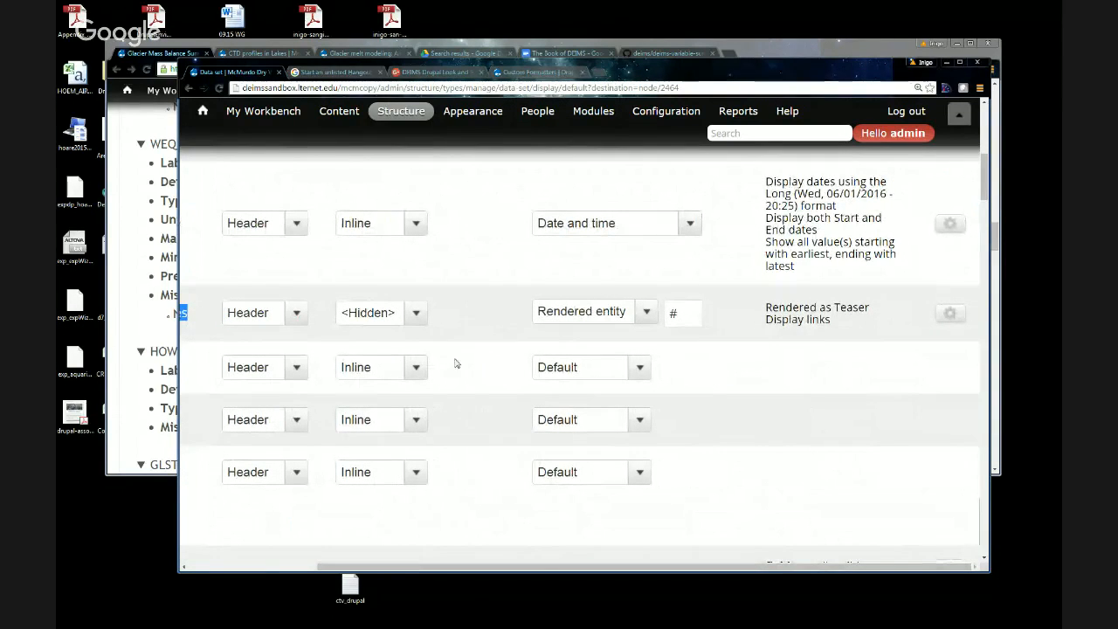
{"action": "left_click", "coordinate": [950, 314]}
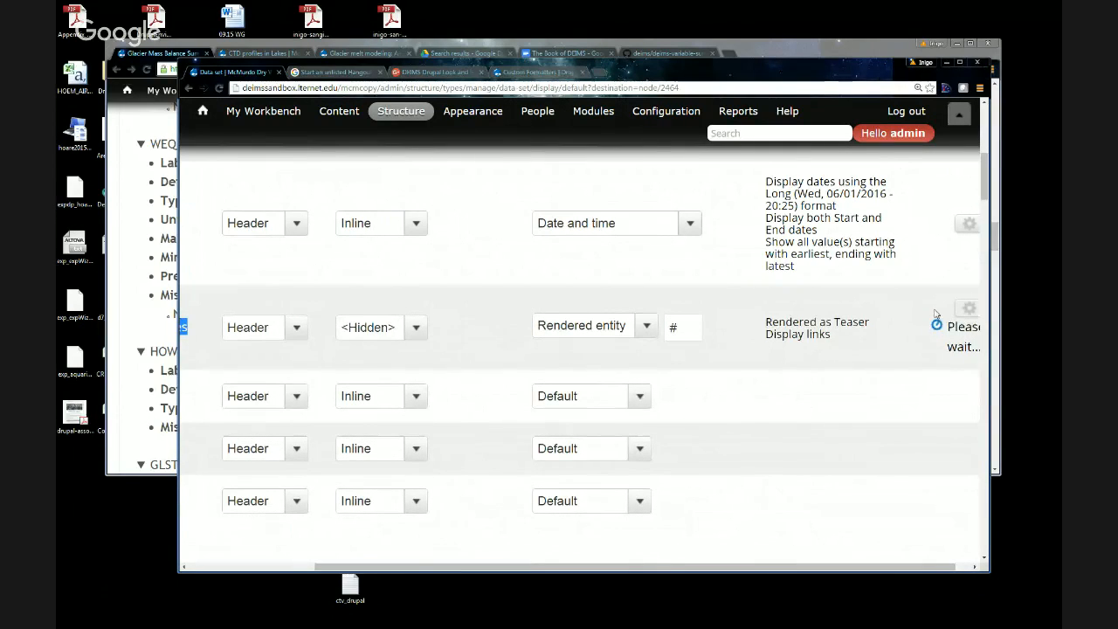
{"action": "left_click", "coordinate": [634, 371]}
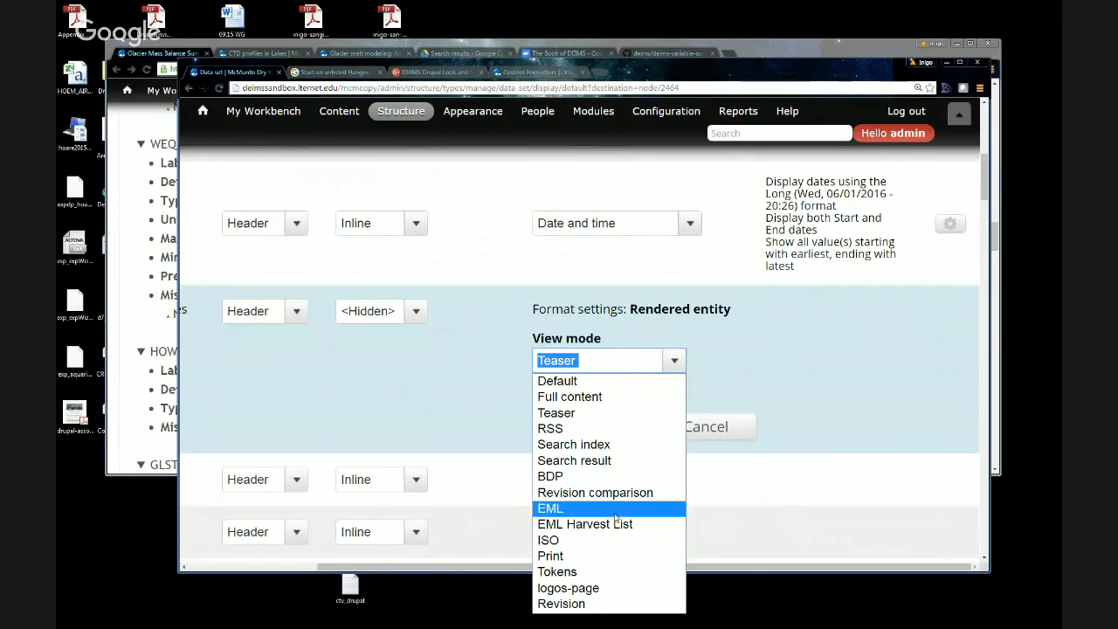
{"action": "left_click", "coordinate": [821, 391]}
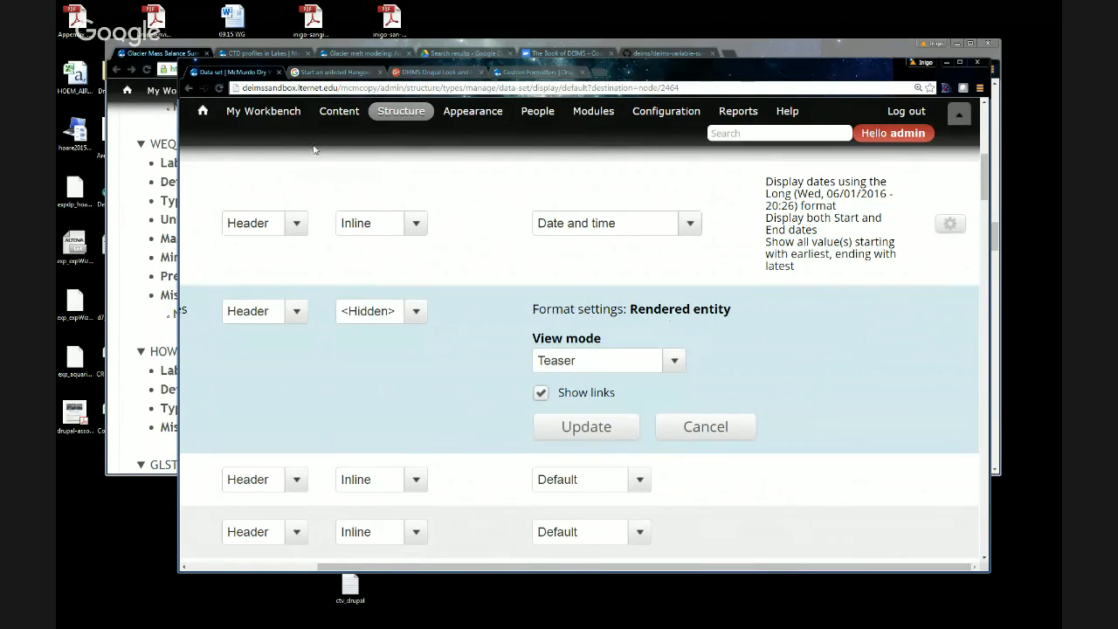
Step: Return to the Glacier Mass Balance Summaries page and open the embedded data source's display settings to review its Teaser fields
{"action": "left_click", "coordinate": [189, 89]}
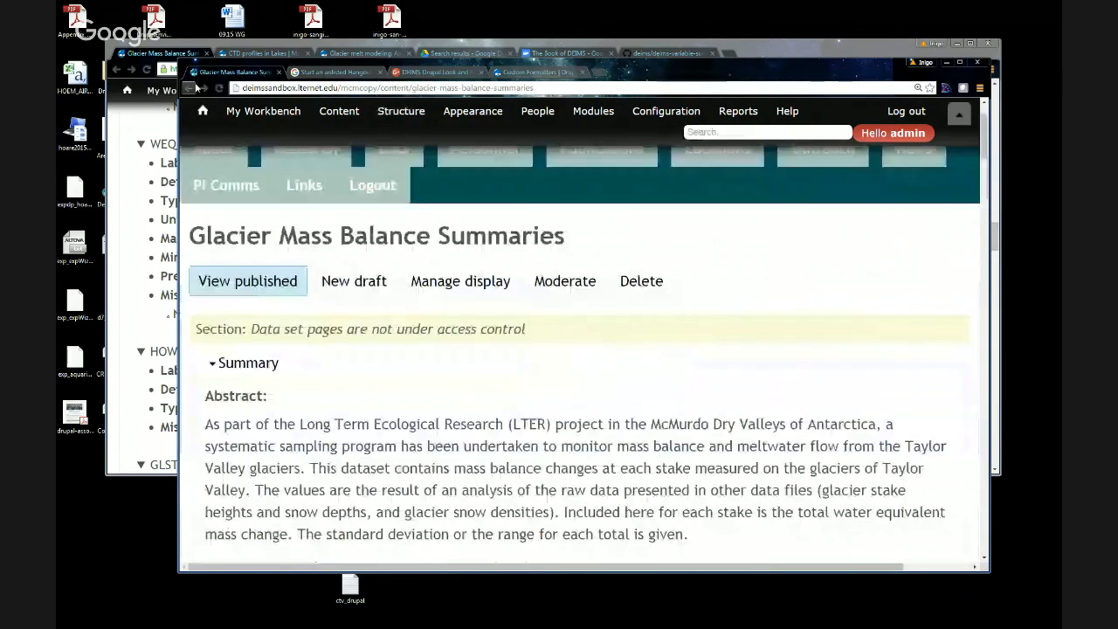
{"action": "scroll", "coordinate": [266, 283], "scroll_direction": "down", "scroll_amount": 3}
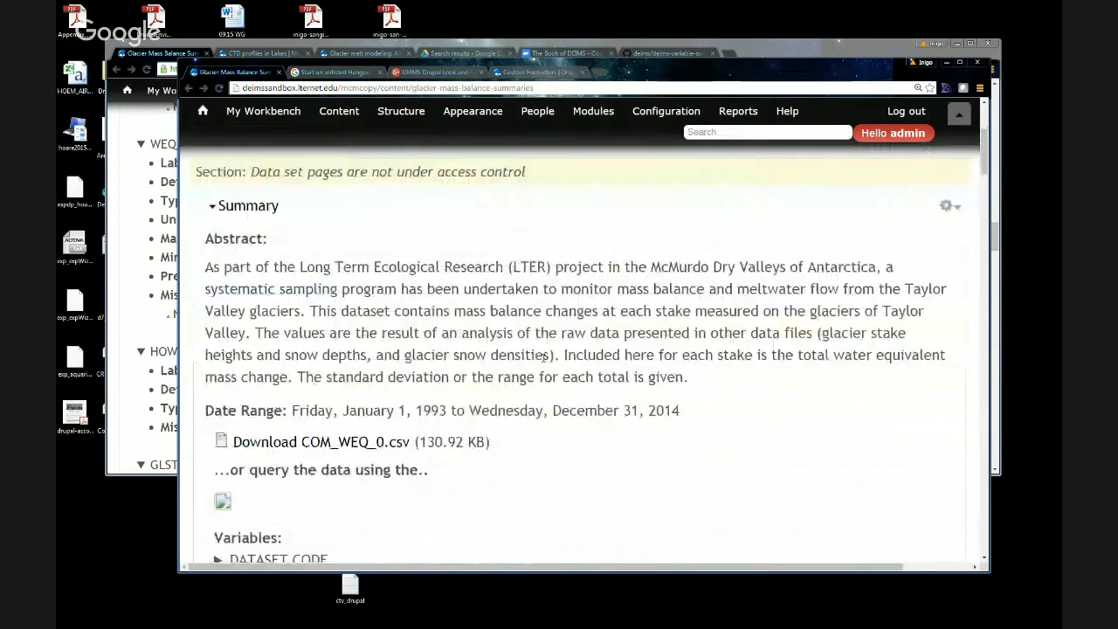
{"action": "scroll", "coordinate": [548, 374], "scroll_direction": "down", "scroll_amount": 5}
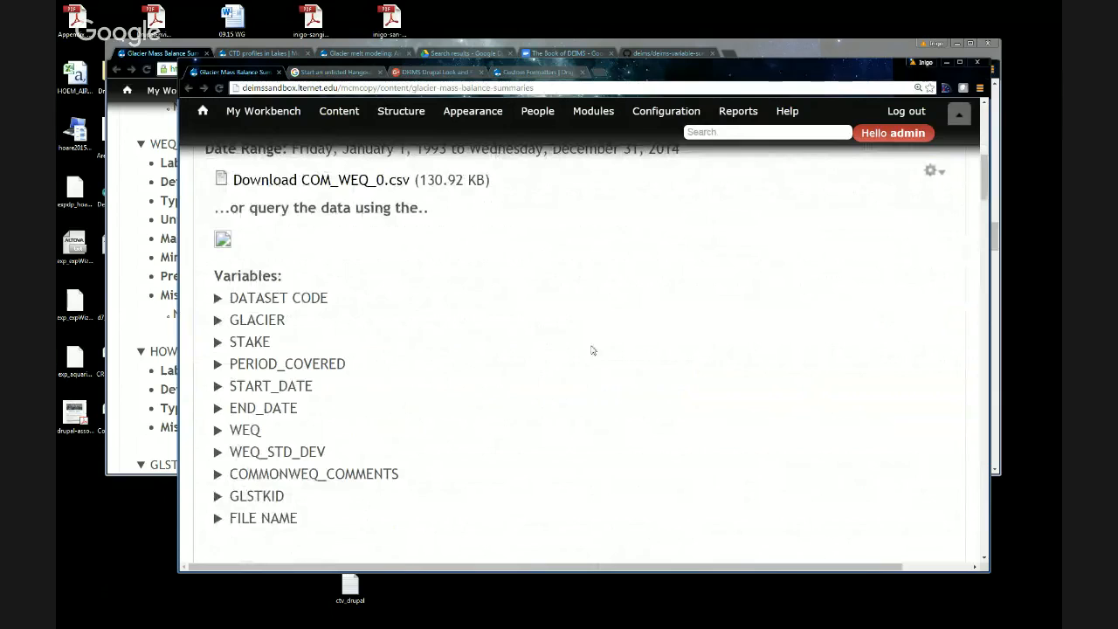
{"action": "left_click", "coordinate": [935, 172]}
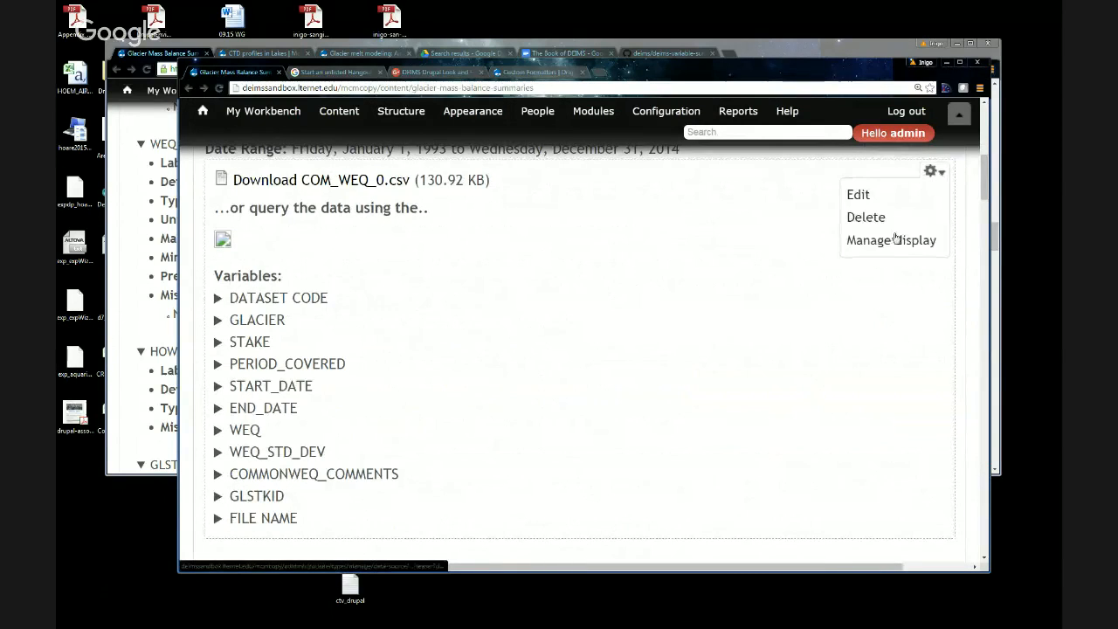
{"action": "left_click", "coordinate": [891, 241]}
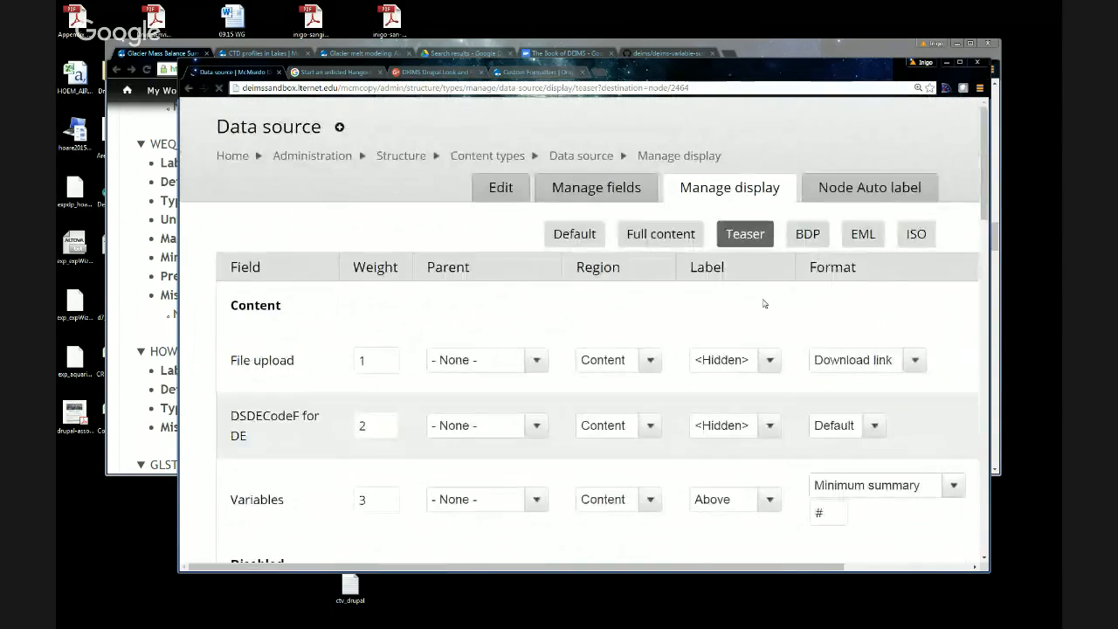
{"action": "scroll", "coordinate": [743, 345], "scroll_direction": "down", "scroll_amount": 3}
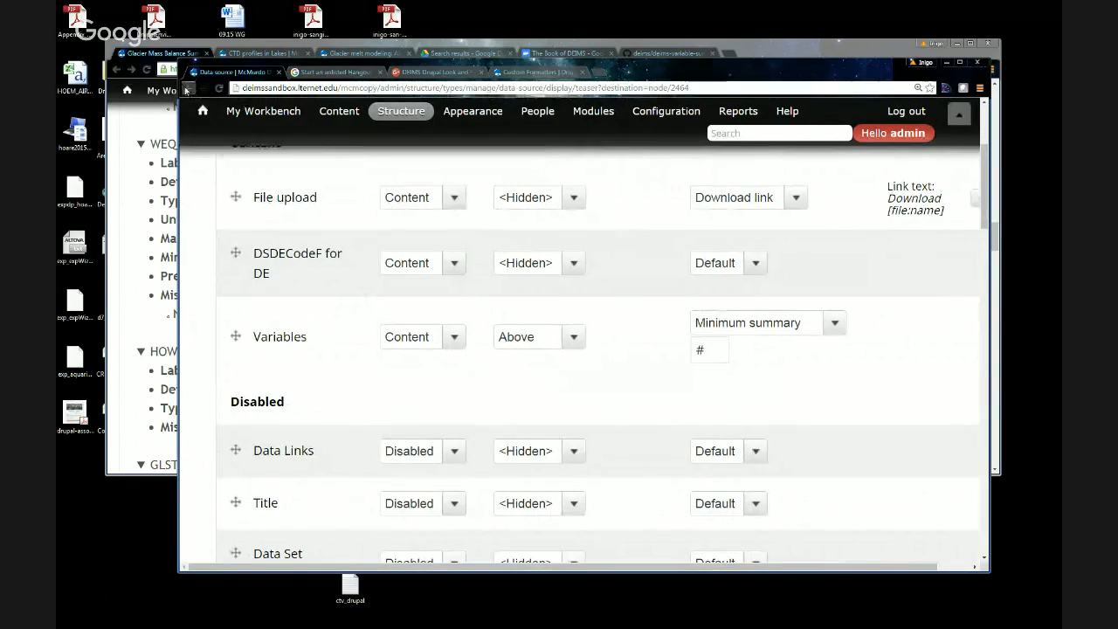
Step: Go back to the Glacier Mass Balance Summaries page and reopen the Data set's display settings at the Data sources field
{"action": "left_click", "coordinate": [189, 89]}
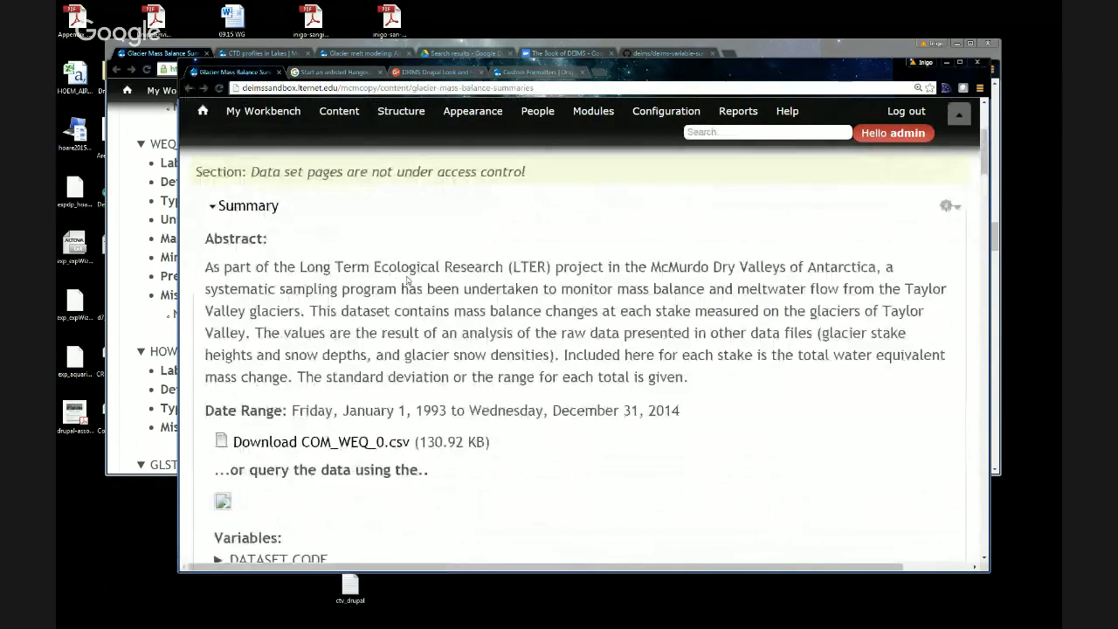
{"action": "scroll", "coordinate": [437, 279], "scroll_direction": "up", "scroll_amount": 2}
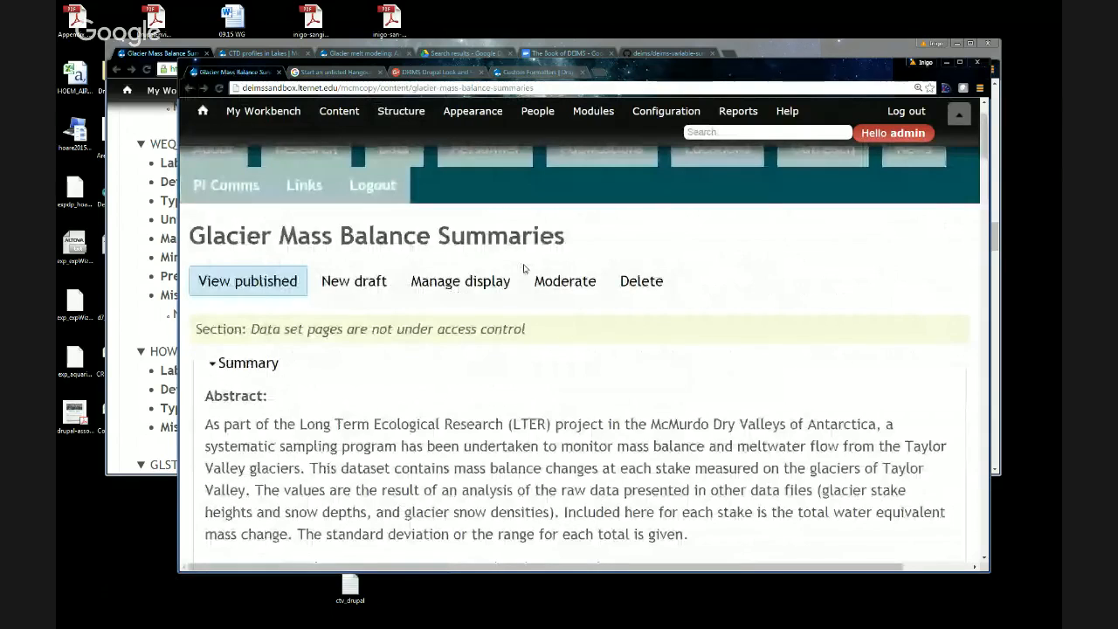
{"action": "left_click", "coordinate": [460, 280]}
{"action": "scroll", "coordinate": [469, 286], "scroll_direction": "down", "scroll_amount": 2}
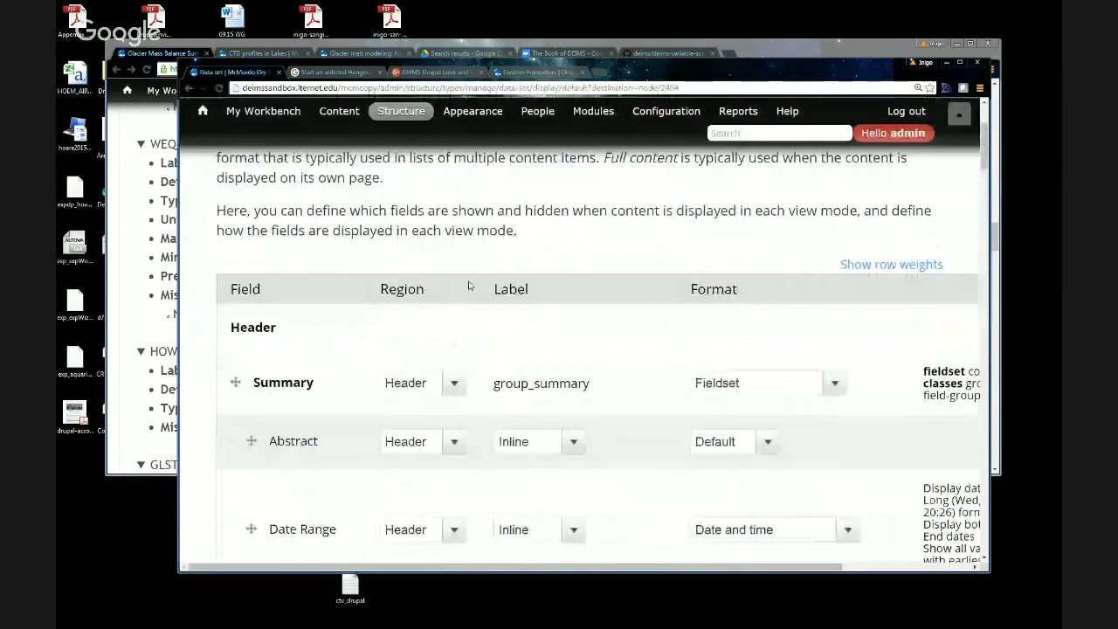
{"action": "scroll", "coordinate": [469, 286], "scroll_direction": "down", "scroll_amount": 3}
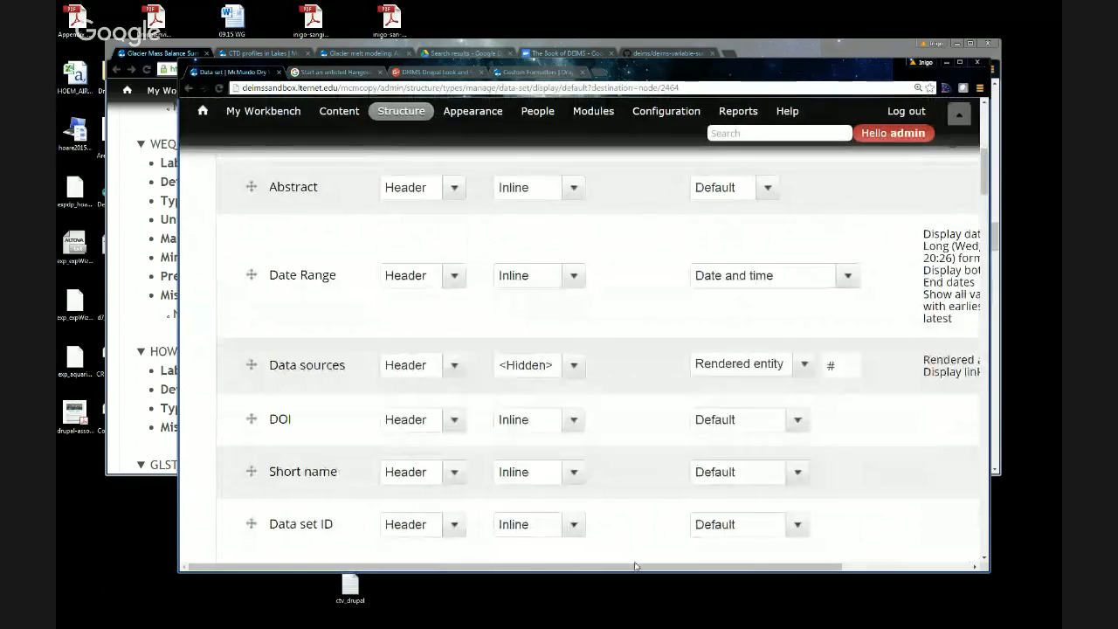
Step: Show the Data sources field's rendered entity settings and inspect the view mode options without changing Teaser
{"action": "left_click_drag", "start_coordinate": [635, 566], "coordinate": [864, 437]}
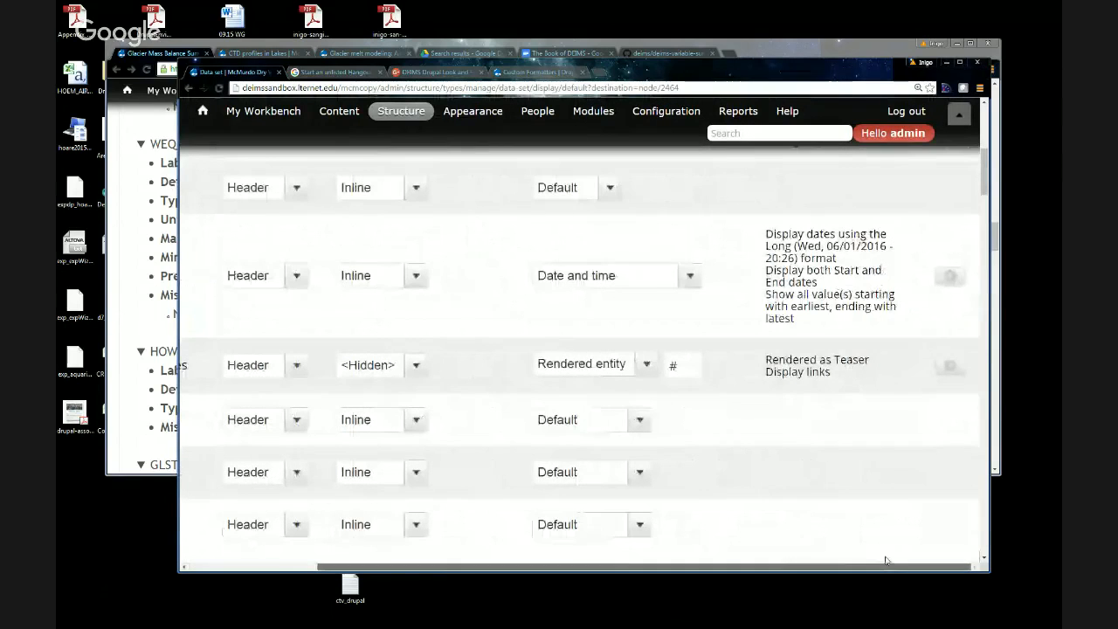
{"action": "left_click", "coordinate": [952, 362]}
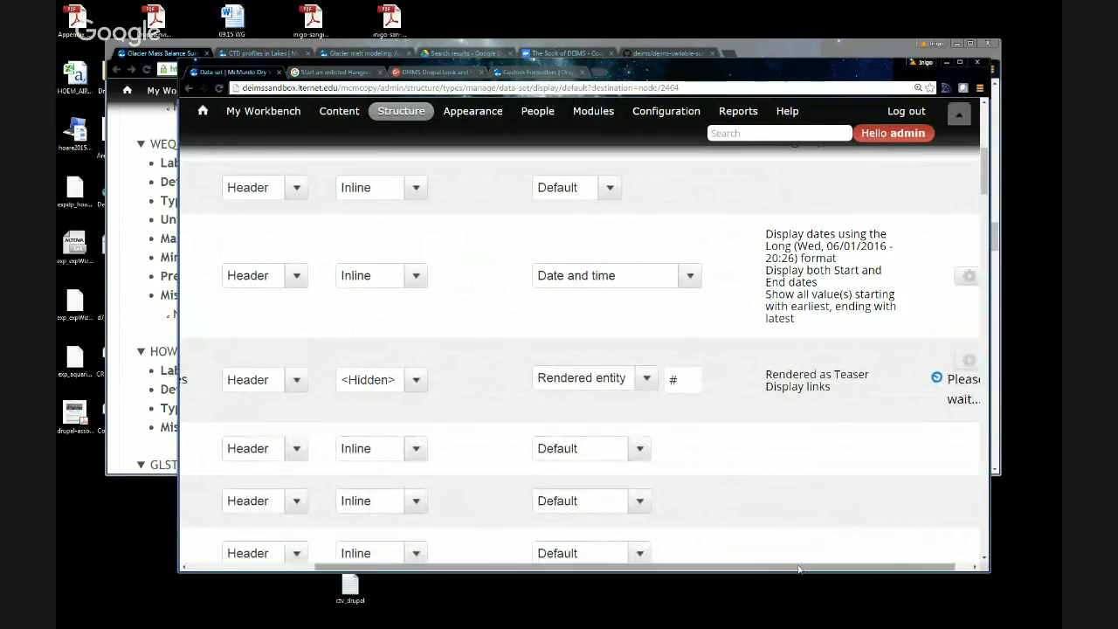
{"action": "scroll", "coordinate": [642, 310], "scroll_direction": "down", "scroll_amount": 1}
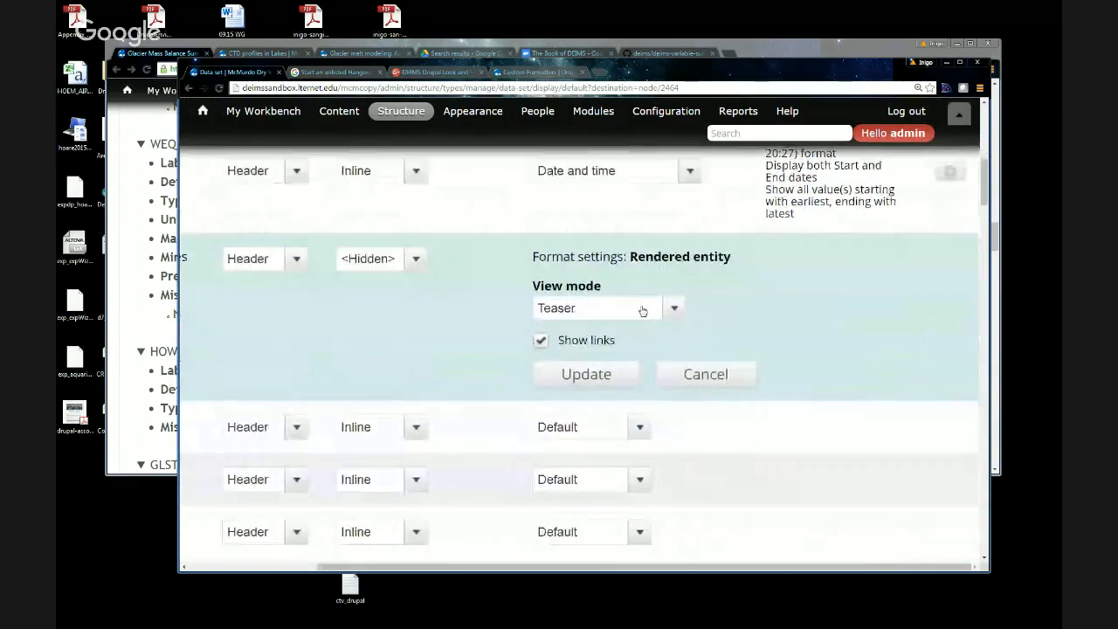
{"action": "left_click", "coordinate": [642, 311]}
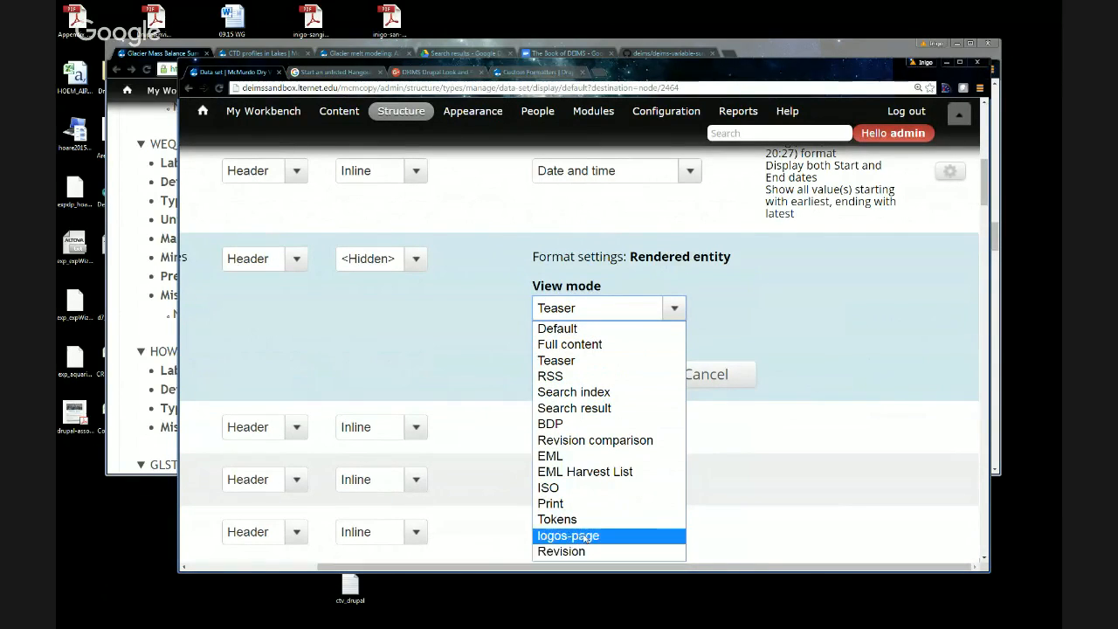
{"action": "left_click", "coordinate": [784, 295]}
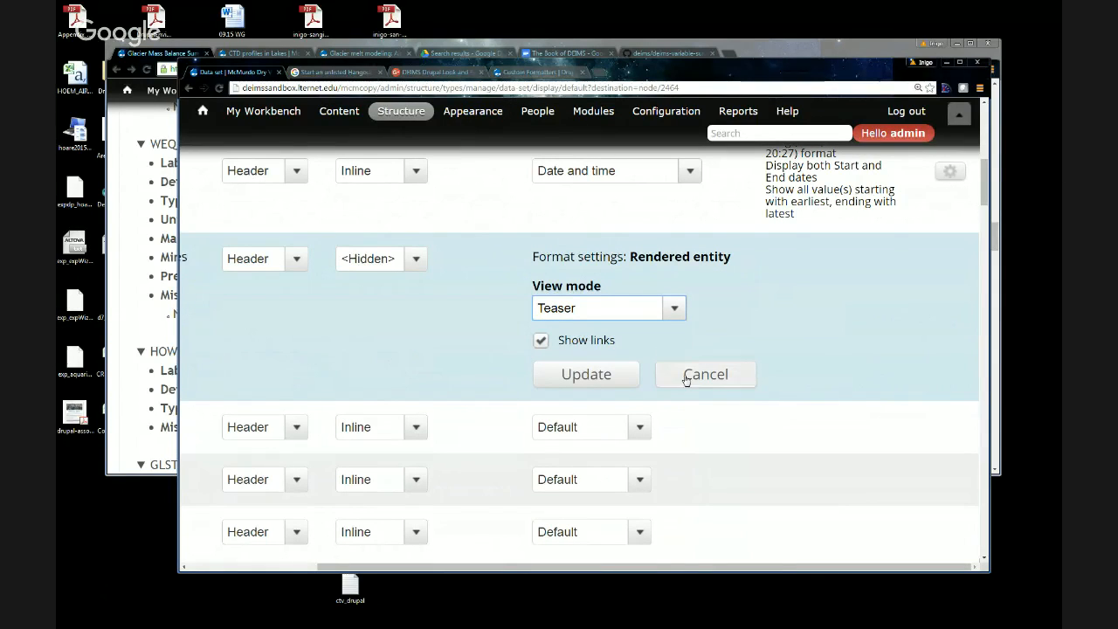
Step: Return to the Glacier Mass Balance Summaries page and review the collapsed Variables list under the first data source
{"action": "left_click", "coordinate": [190, 89]}
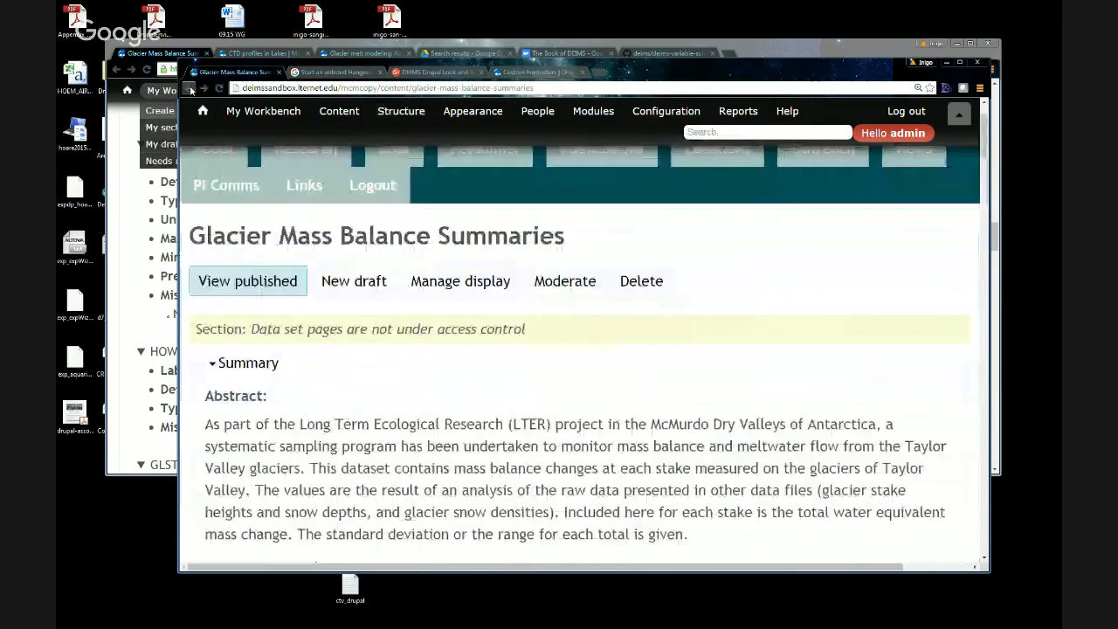
{"action": "scroll", "coordinate": [274, 365], "scroll_direction": "down", "scroll_amount": 5}
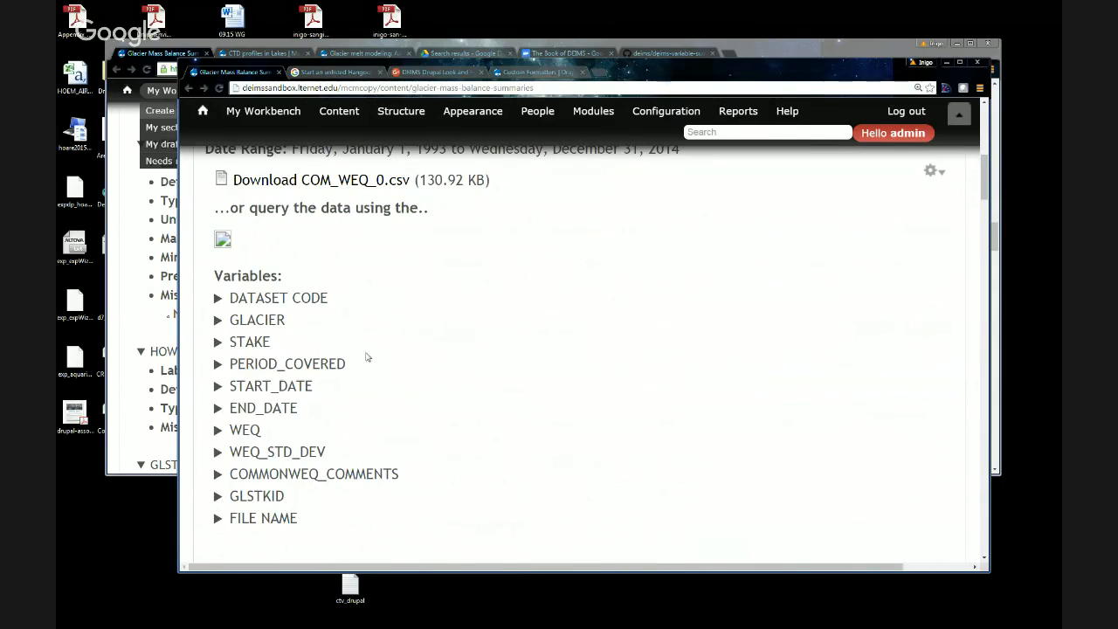
{"action": "scroll", "coordinate": [390, 389], "scroll_direction": "down", "scroll_amount": 1}
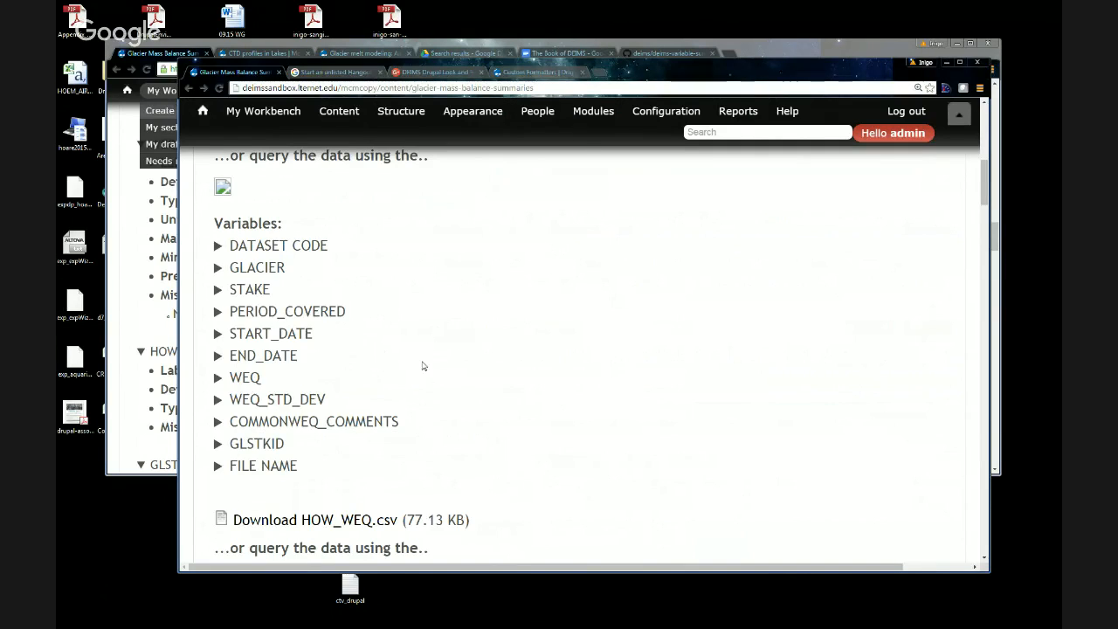
Step: Glance at the Custom Formatters project page, switch to the Glacier melt modeling: Air Temperature 1996-2011 page, and highlight "modeling:" in its title
{"action": "left_click", "coordinate": [523, 74]}
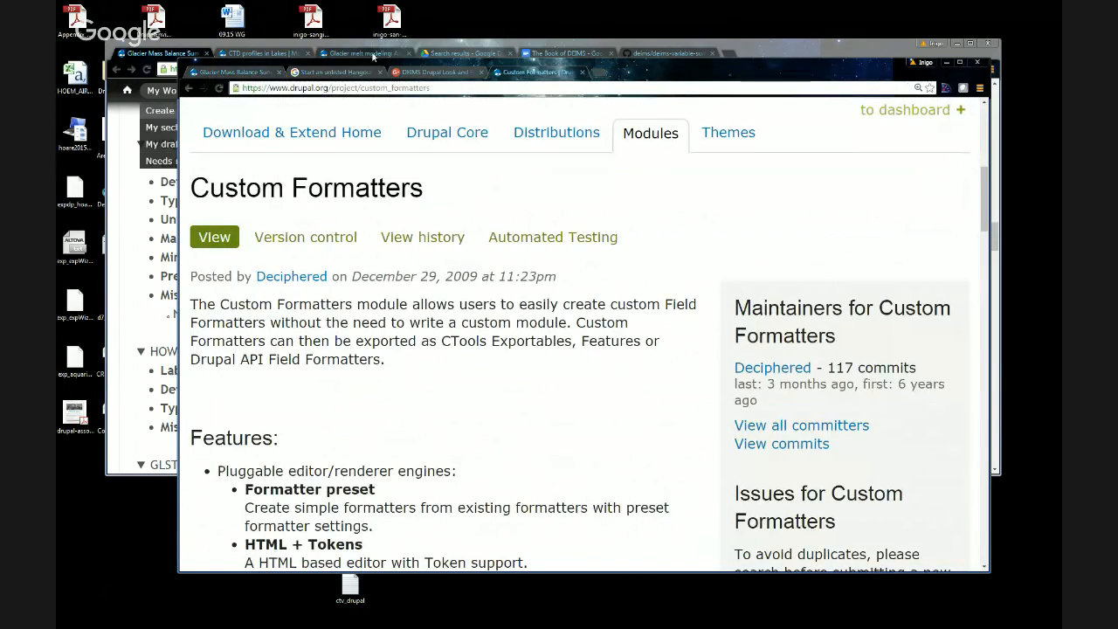
{"action": "left_click", "coordinate": [373, 56]}
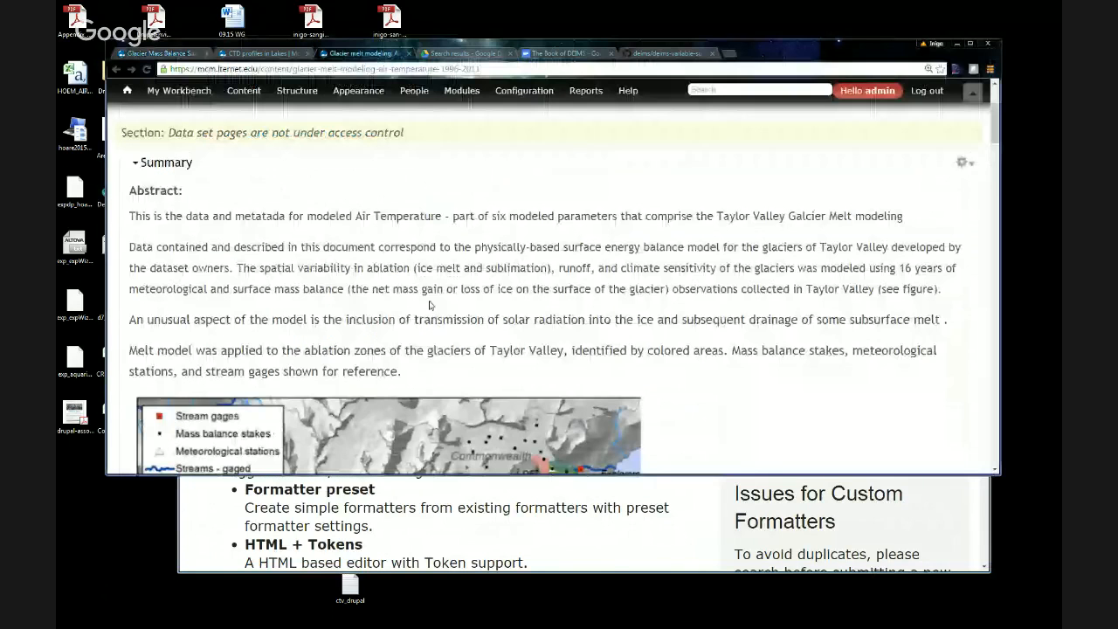
{"action": "scroll", "coordinate": [225, 202], "scroll_direction": "up", "scroll_amount": 3}
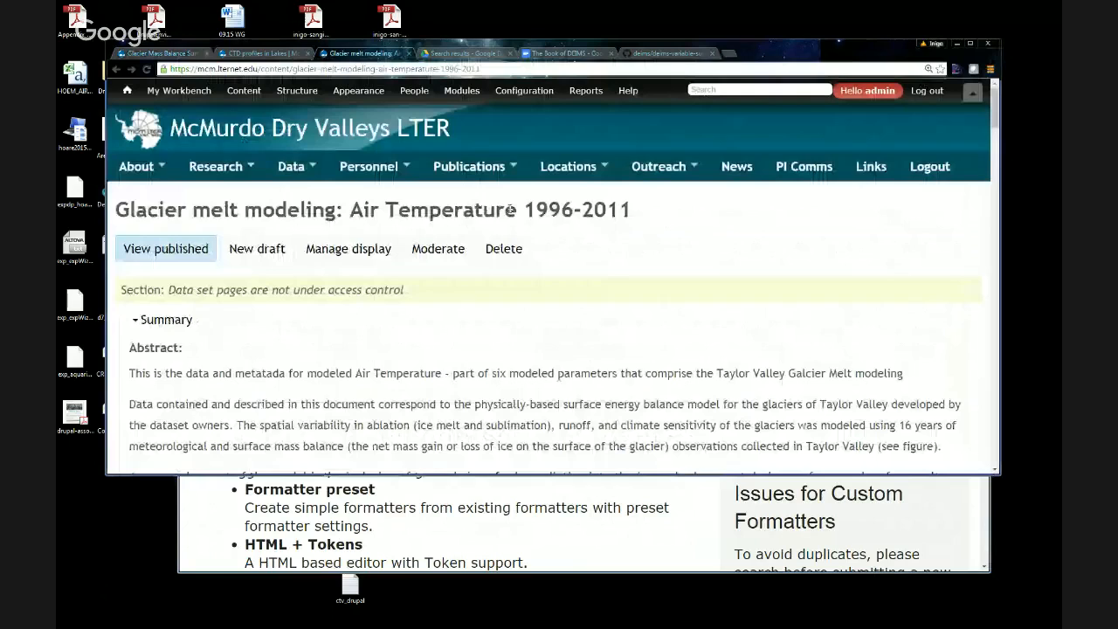
{"action": "left_click_drag", "start_coordinate": [342, 209], "coordinate": [245, 210]}
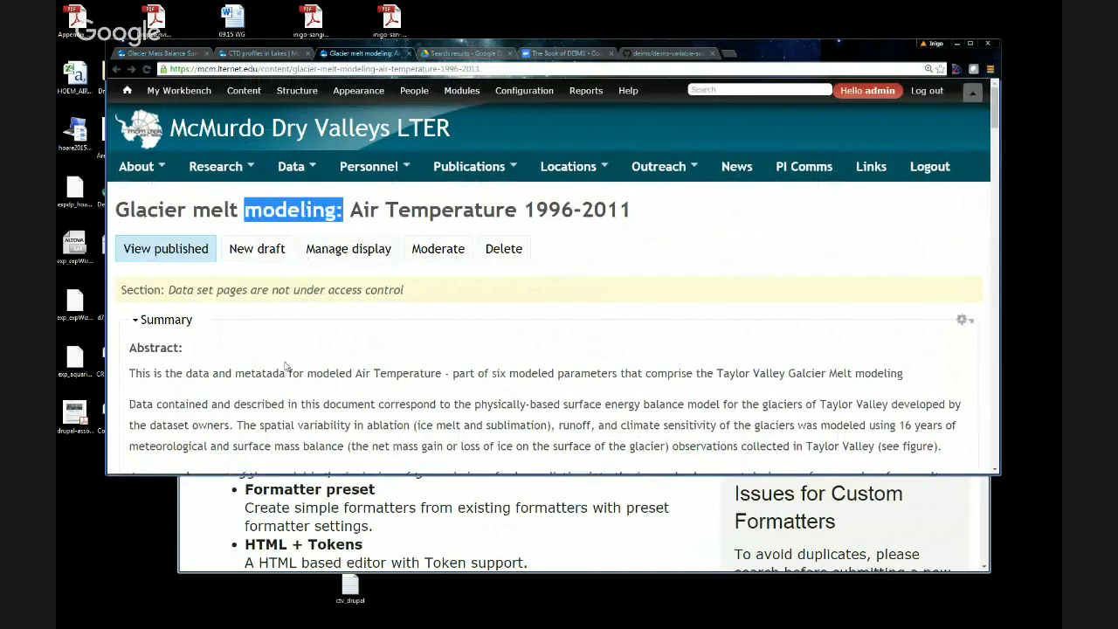
{"action": "scroll", "coordinate": [285, 366], "scroll_direction": "down", "scroll_amount": 1}
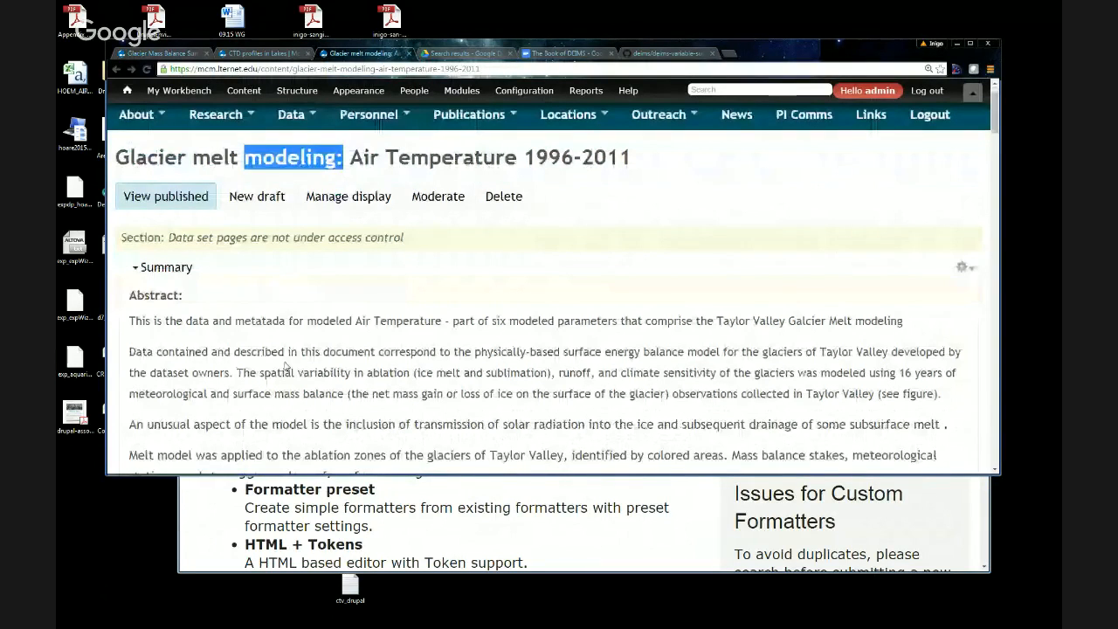
{"action": "scroll", "coordinate": [285, 356], "scroll_direction": "down", "scroll_amount": 1}
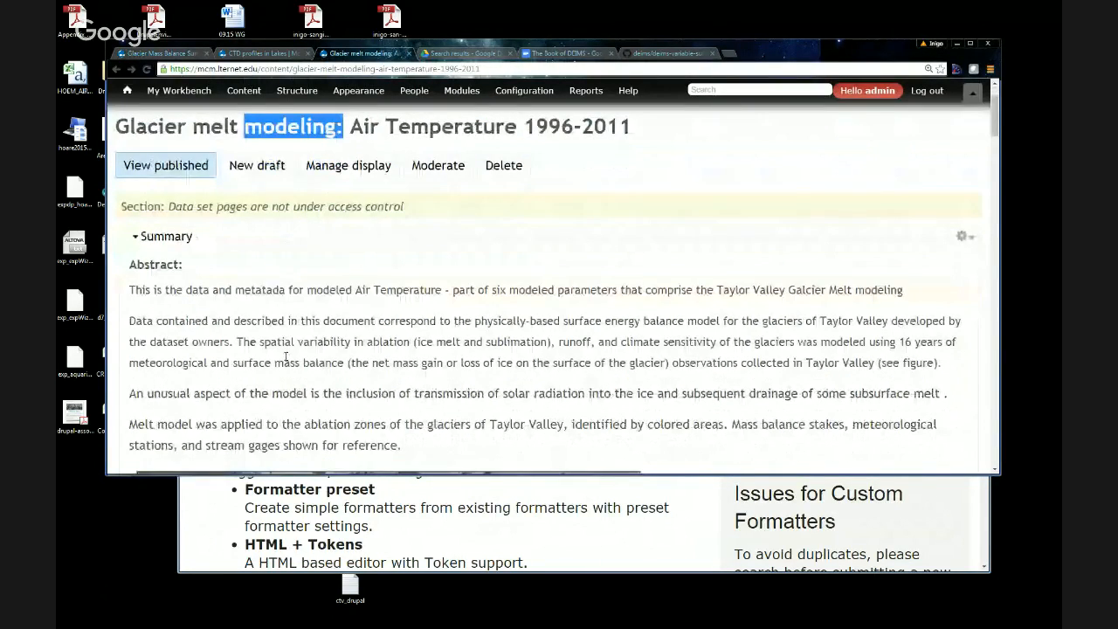
Step: Read the Air Temperature data set's abstract and examine its glacier map down to the date range and first download entries
{"action": "scroll", "coordinate": [286, 356], "scroll_direction": "down", "scroll_amount": 4}
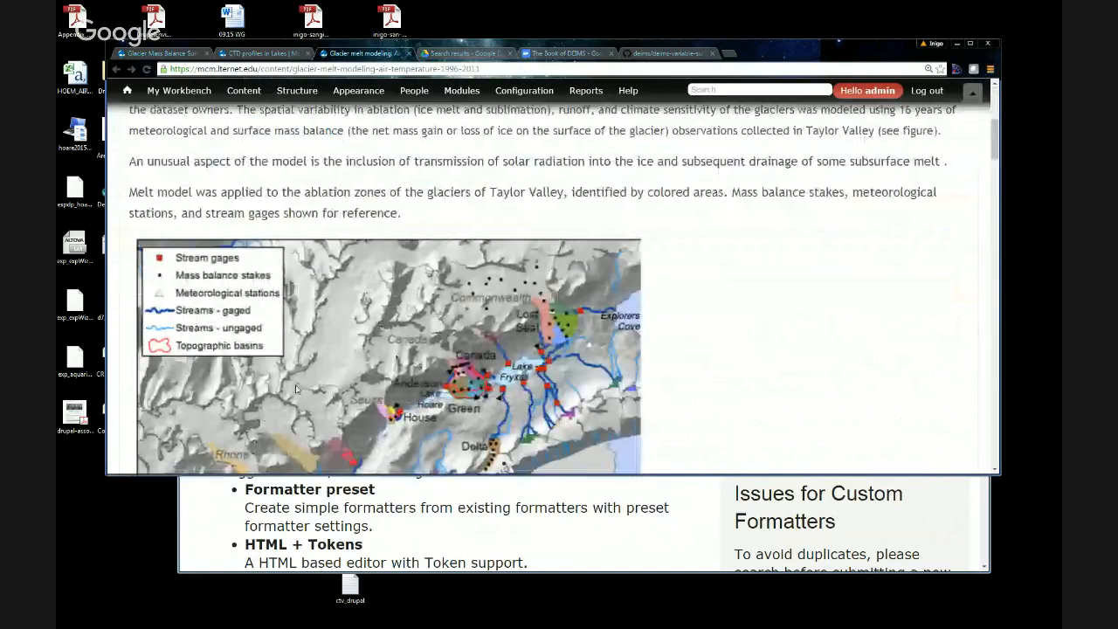
{"action": "scroll", "coordinate": [479, 321], "scroll_direction": "down", "scroll_amount": 1}
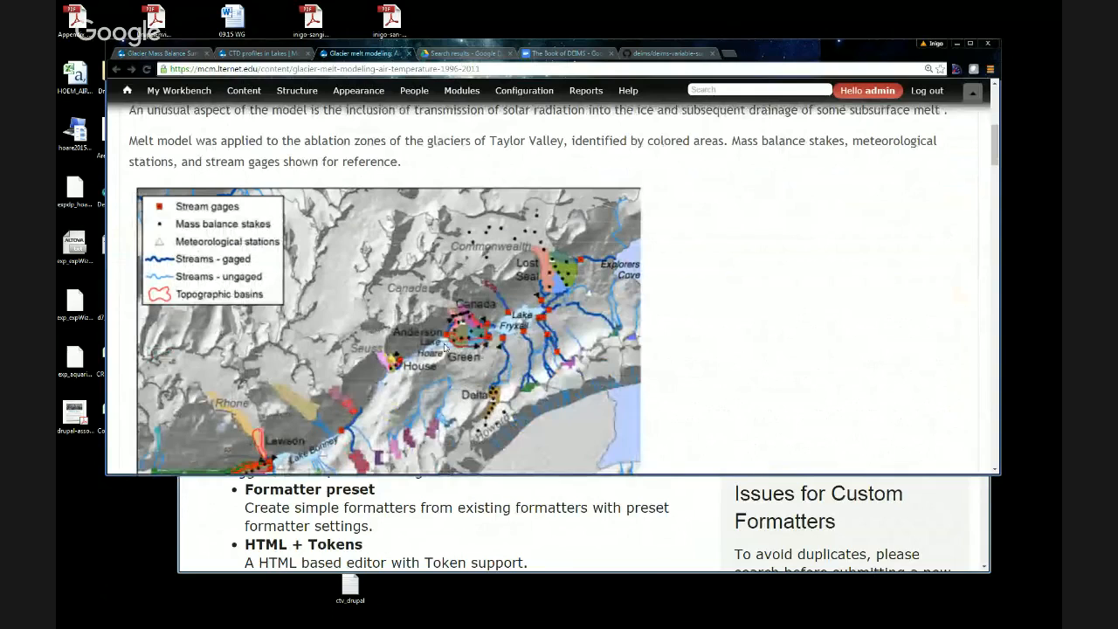
{"action": "scroll", "coordinate": [445, 347], "scroll_direction": "down", "scroll_amount": 2}
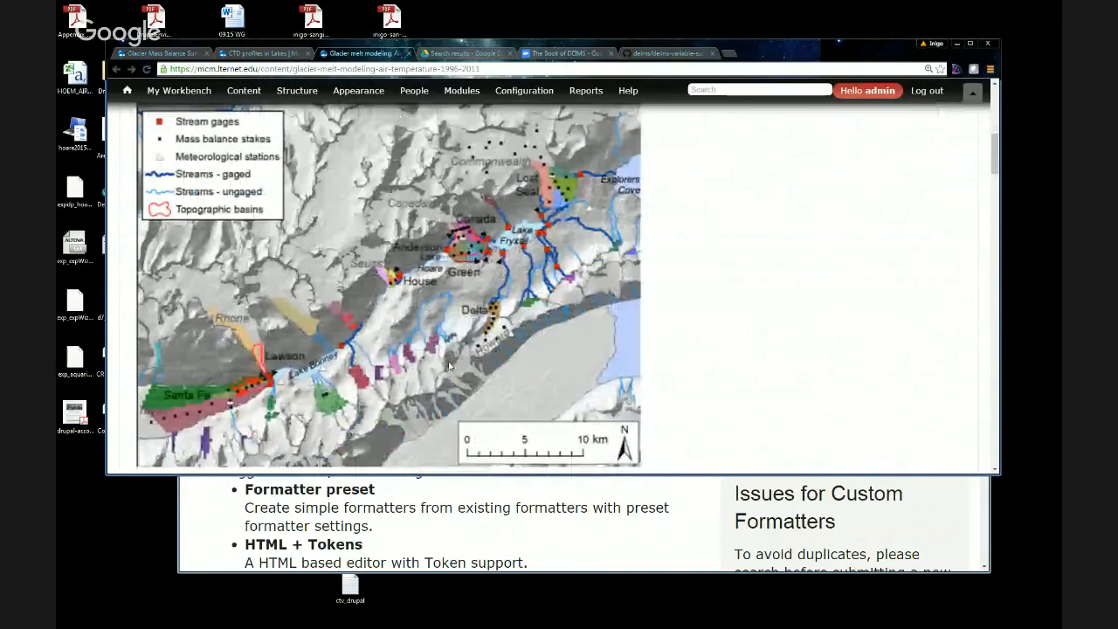
{"action": "scroll", "coordinate": [450, 366], "scroll_direction": "down", "scroll_amount": 2}
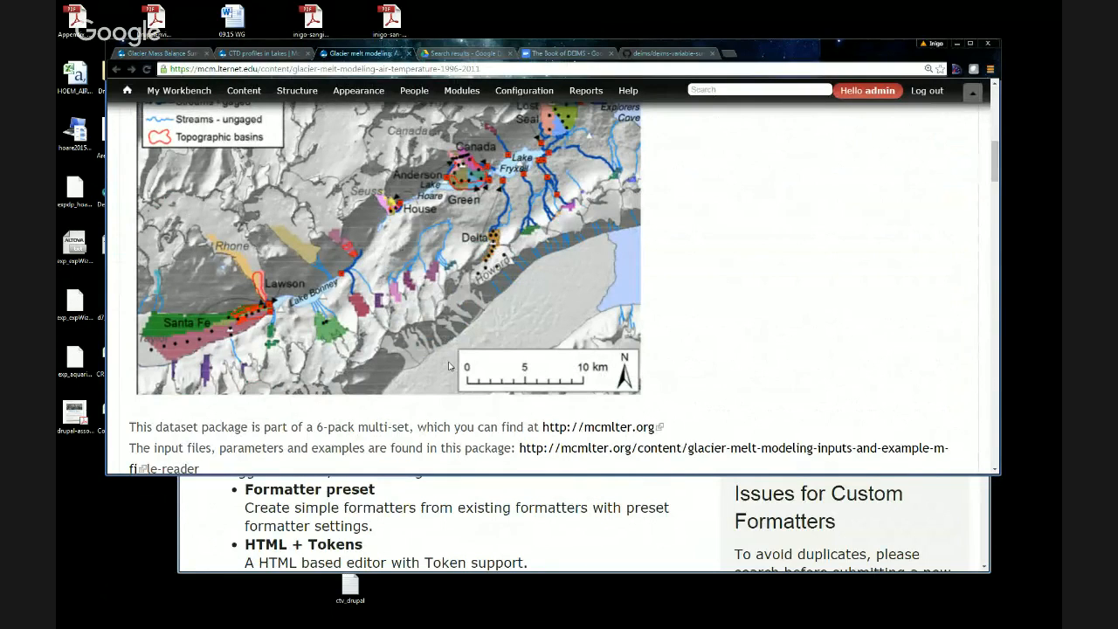
{"action": "scroll", "coordinate": [450, 366], "scroll_direction": "down", "scroll_amount": 1}
{"action": "scroll", "coordinate": [449, 366], "scroll_direction": "down", "scroll_amount": 2}
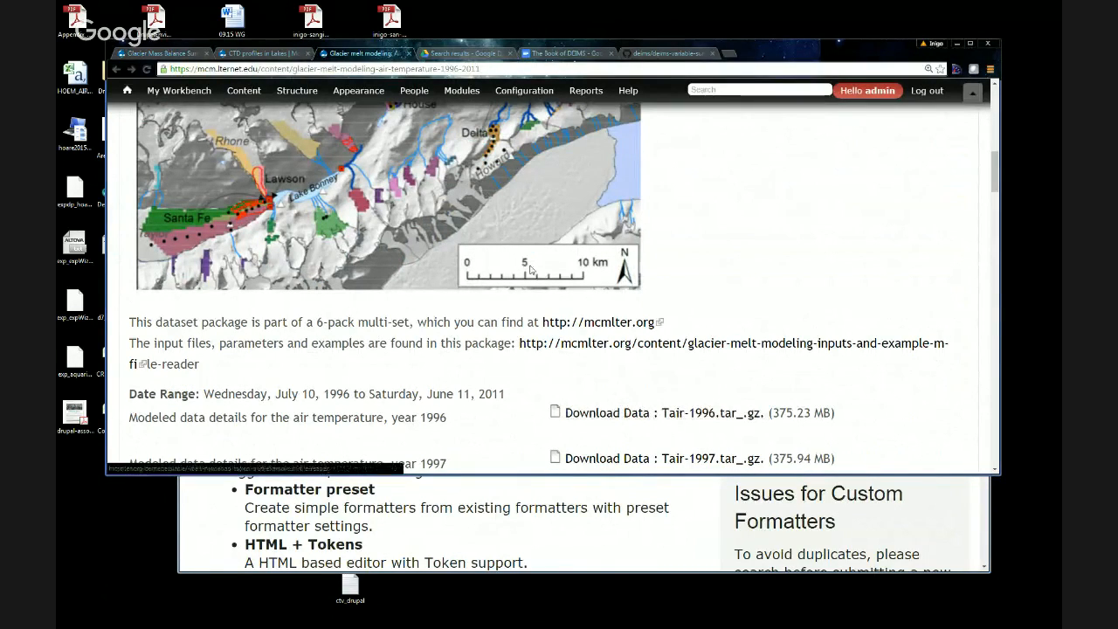
Step: Compare the Taylor Valley glacier map with the list of yearly air temperature data sources and their download links
{"action": "scroll", "coordinate": [387, 309], "scroll_direction": "up", "scroll_amount": 1}
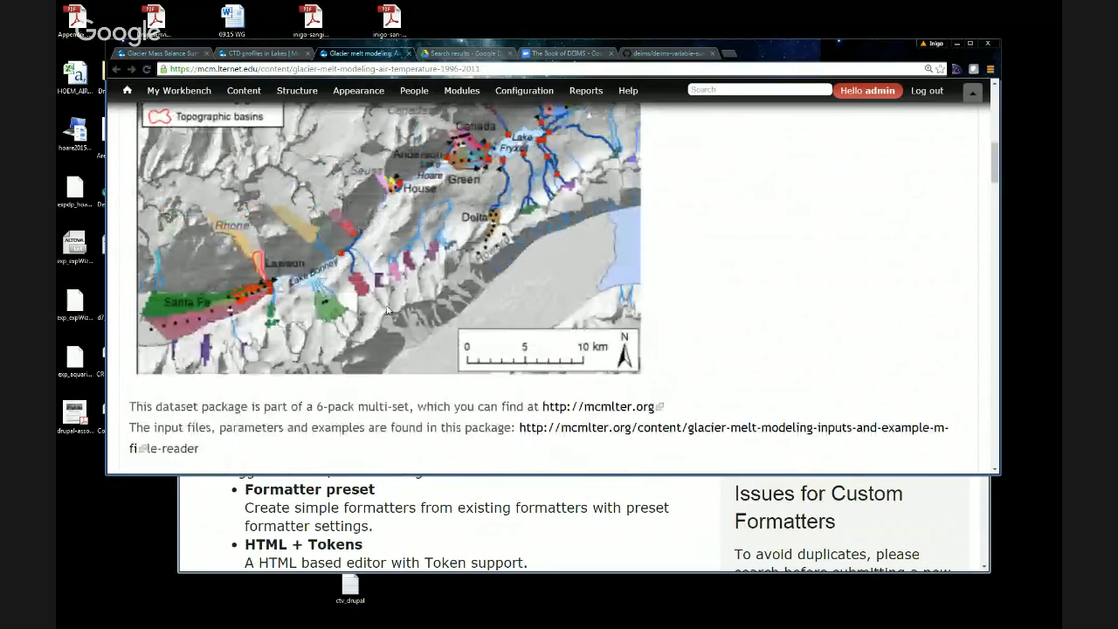
{"action": "scroll", "coordinate": [387, 309], "scroll_direction": "up", "scroll_amount": 2}
{"action": "scroll", "coordinate": [388, 310], "scroll_direction": "down", "scroll_amount": 1}
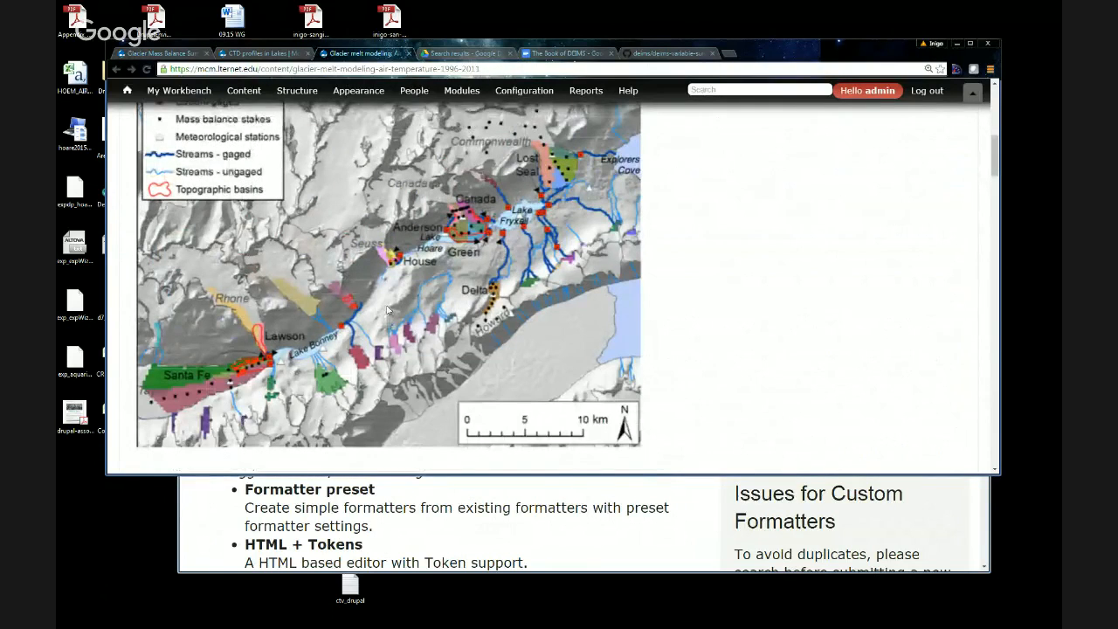
{"action": "scroll", "coordinate": [388, 310], "scroll_direction": "up", "scroll_amount": 2}
{"action": "scroll", "coordinate": [387, 309], "scroll_direction": "down", "scroll_amount": 5}
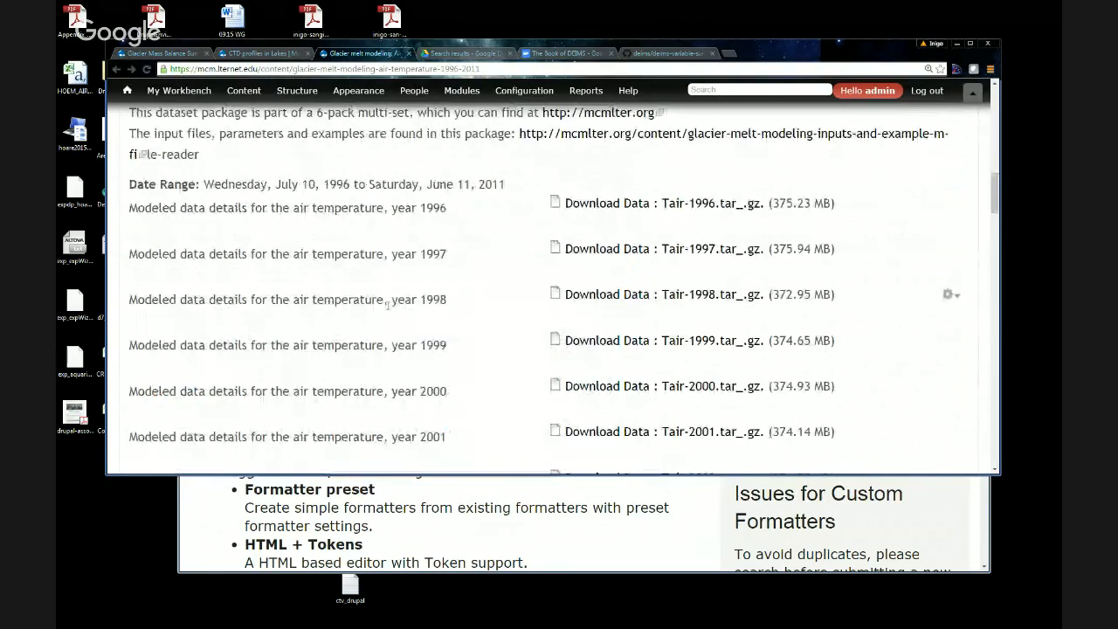
{"action": "scroll", "coordinate": [388, 304], "scroll_direction": "down", "scroll_amount": 3}
{"action": "scroll", "coordinate": [388, 306], "scroll_direction": "up", "scroll_amount": 3}
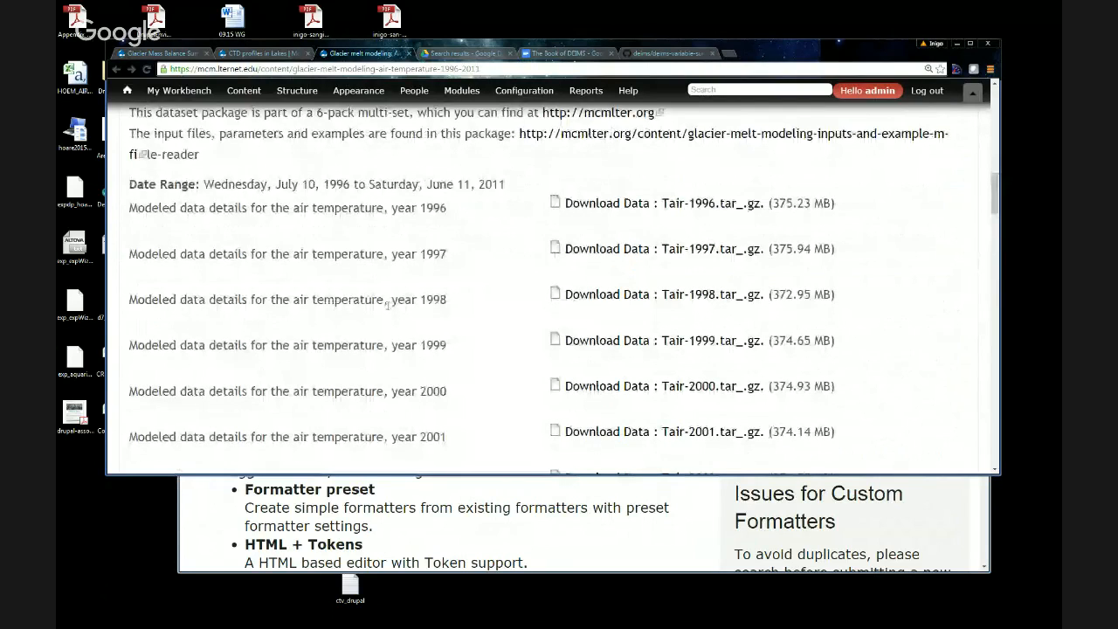
{"action": "scroll", "coordinate": [388, 304], "scroll_direction": "up", "scroll_amount": 1}
{"action": "scroll", "coordinate": [388, 304], "scroll_direction": "up", "scroll_amount": 1}
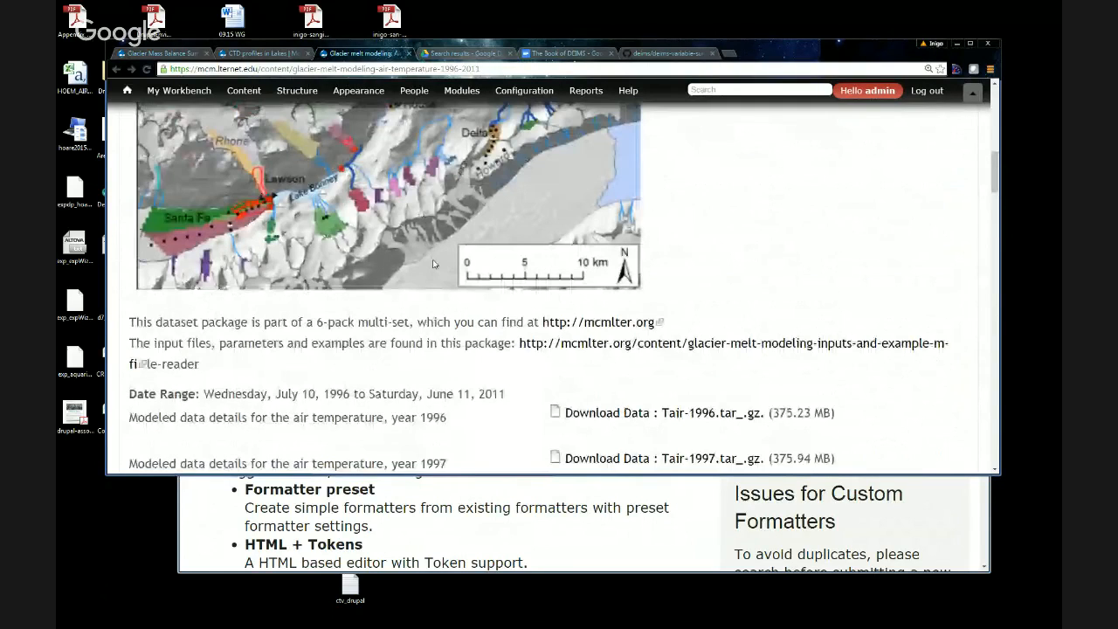
Step: Revisit the map and abstract, and highlight the whole-number part of the Tair-1996 download's file size
{"action": "scroll", "coordinate": [434, 263], "scroll_direction": "up", "scroll_amount": 1}
{"action": "scroll", "coordinate": [438, 217], "scroll_direction": "up", "scroll_amount": 1}
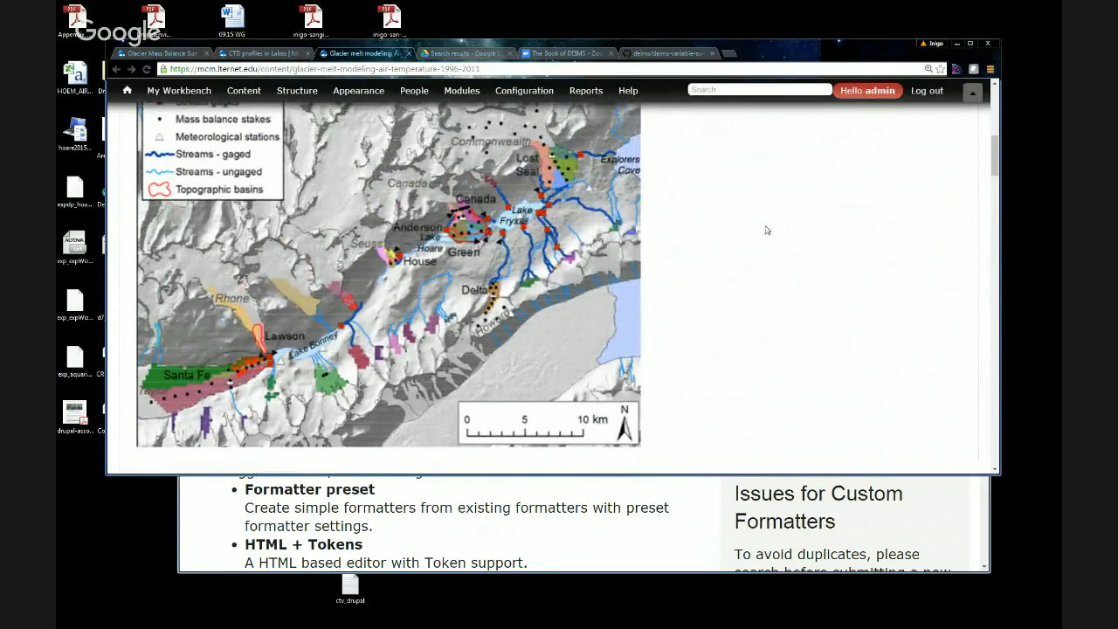
{"action": "scroll", "coordinate": [766, 230], "scroll_direction": "up", "scroll_amount": 1}
{"action": "scroll", "coordinate": [768, 234], "scroll_direction": "up", "scroll_amount": 1}
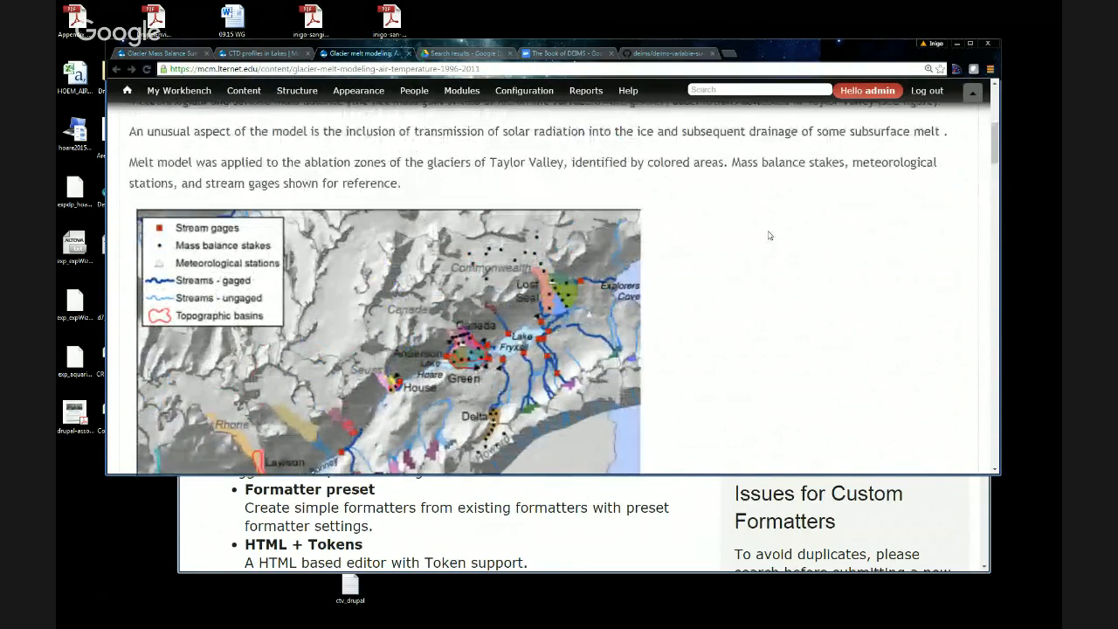
{"action": "scroll", "coordinate": [769, 236], "scroll_direction": "up", "scroll_amount": 1}
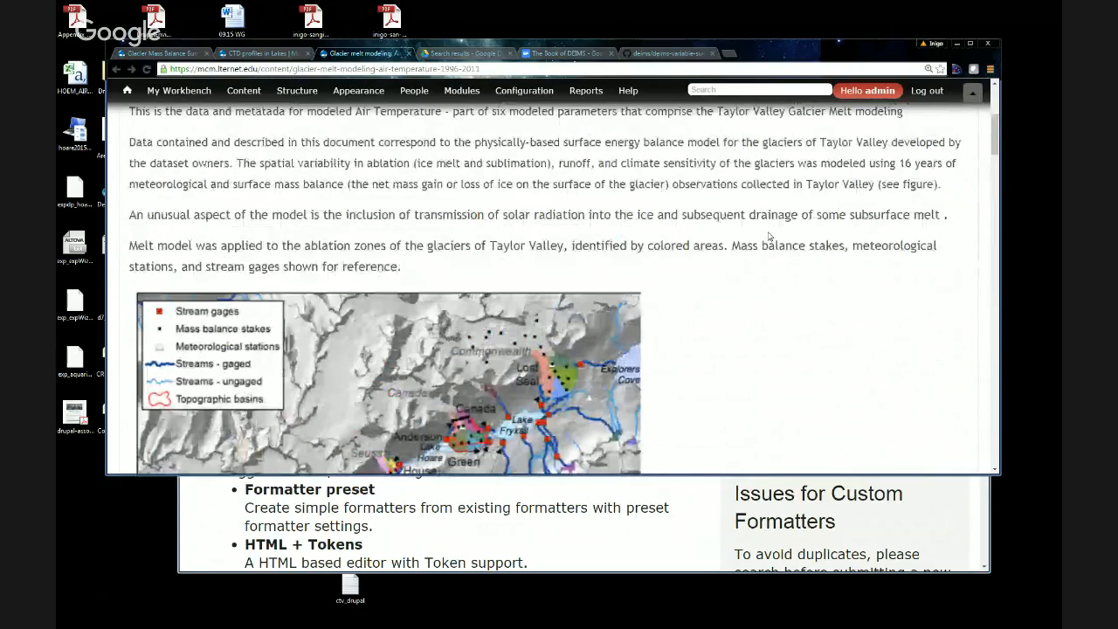
{"action": "scroll", "coordinate": [769, 235], "scroll_direction": "down", "scroll_amount": 4}
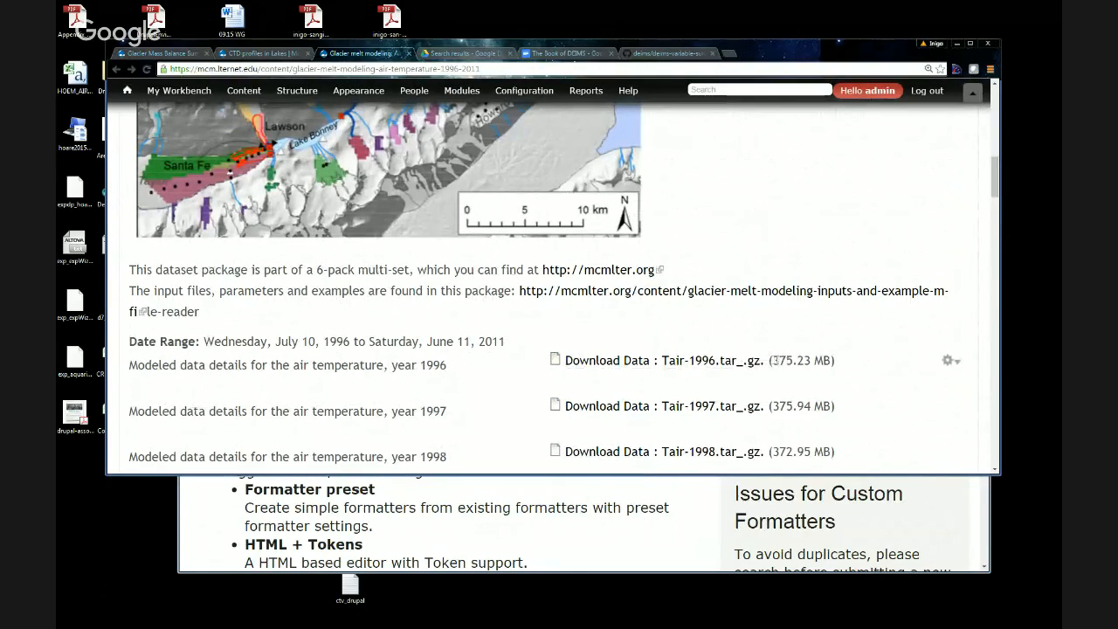
{"action": "left_click_drag", "start_coordinate": [771, 359], "coordinate": [795, 360]}
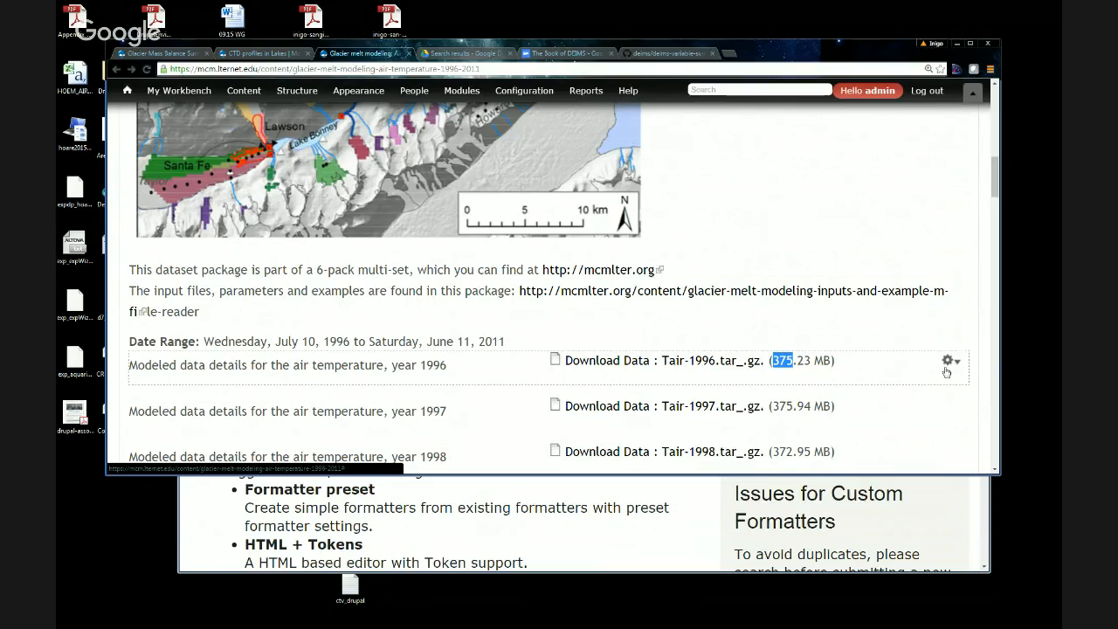
Step: Open the display settings from the 1996 data source and review the left, right and disabled fields of the mini datasource mode
{"action": "left_click", "coordinate": [950, 360]}
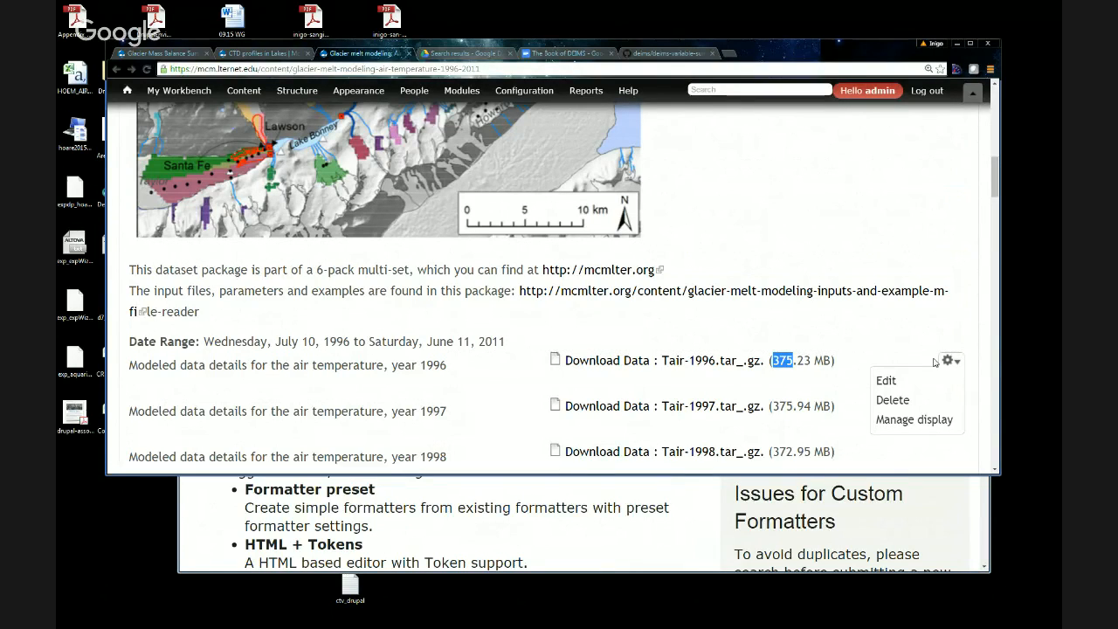
{"action": "left_click", "coordinate": [915, 420]}
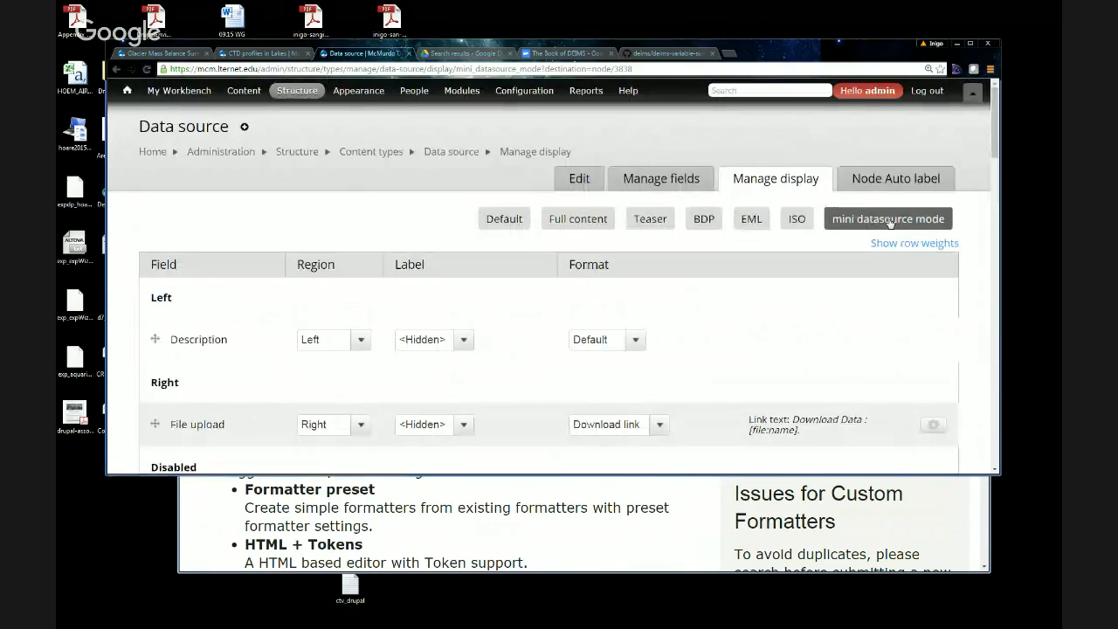
{"action": "scroll", "coordinate": [804, 393], "scroll_direction": "down", "scroll_amount": 1}
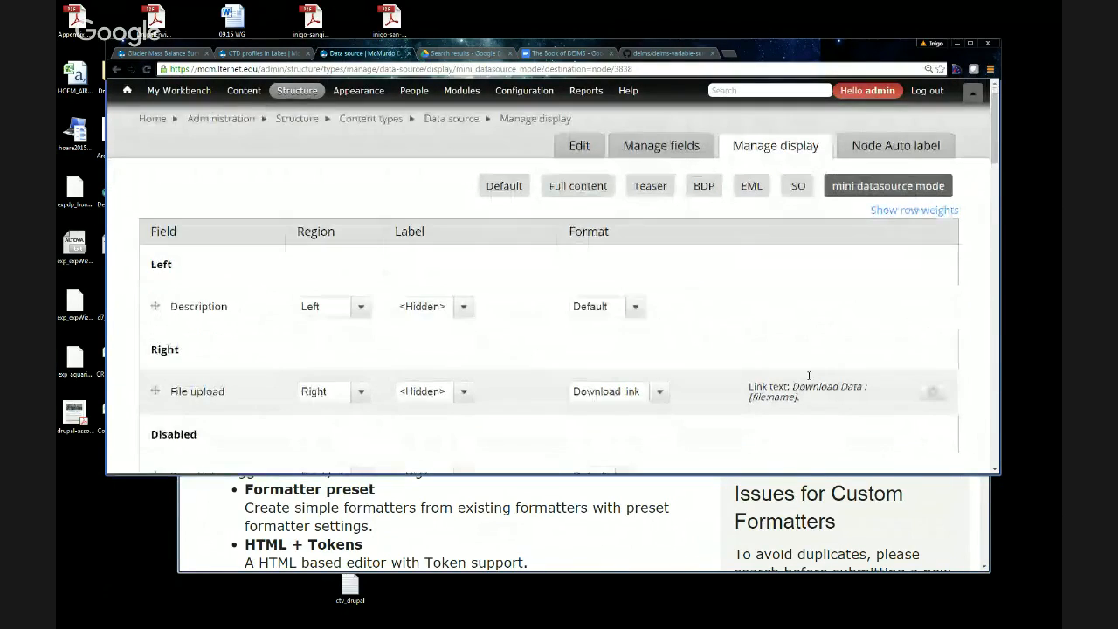
{"action": "scroll", "coordinate": [809, 377], "scroll_direction": "down", "scroll_amount": 2}
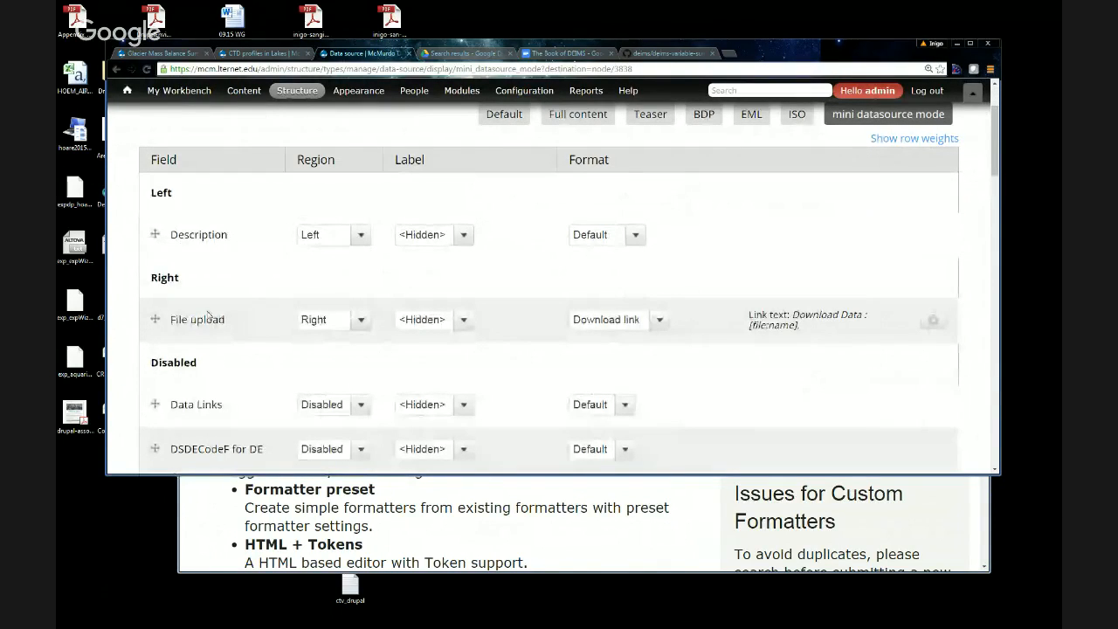
{"action": "scroll", "coordinate": [221, 323], "scroll_direction": "down", "scroll_amount": 1}
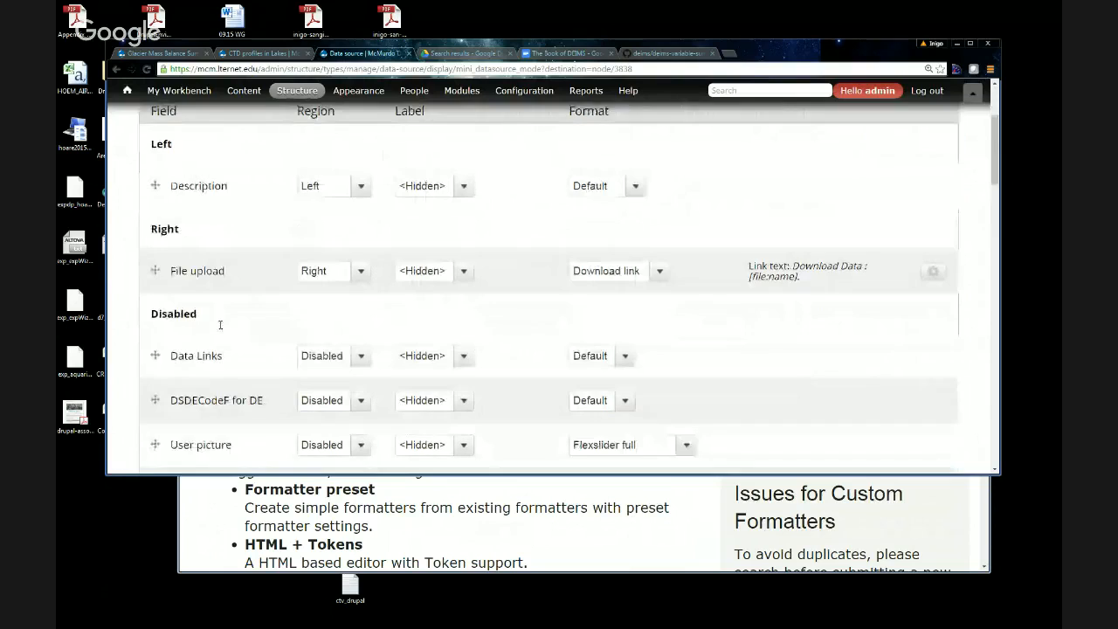
{"action": "scroll", "coordinate": [220, 325], "scroll_direction": "down", "scroll_amount": 4}
{"action": "scroll", "coordinate": [248, 238], "scroll_direction": "down", "scroll_amount": 5}
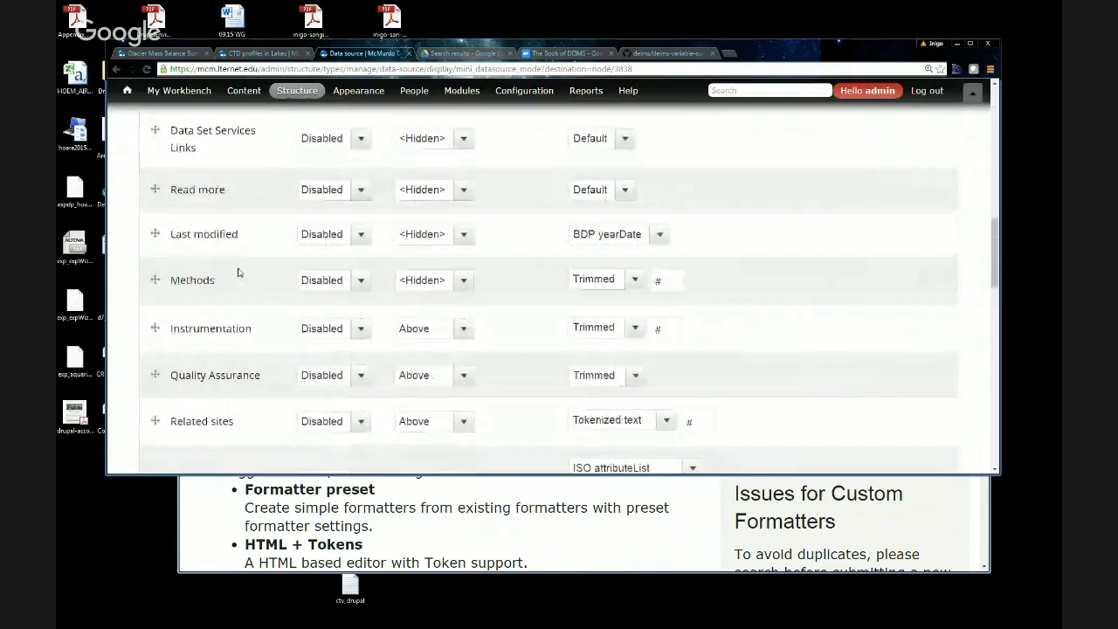
{"action": "scroll", "coordinate": [237, 272], "scroll_direction": "up", "scroll_amount": 2}
{"action": "scroll", "coordinate": [238, 272], "scroll_direction": "up", "scroll_amount": 10}
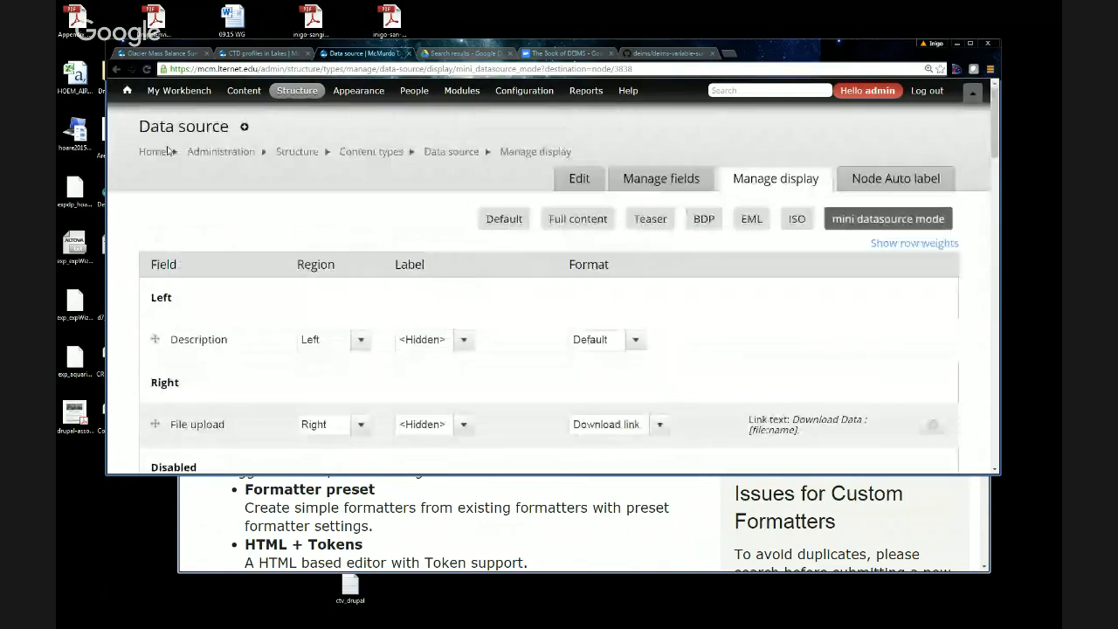
Step: Return to the Air Temperature data set page, highlight part of the 1996 description, and review the downloads through 2011
{"action": "left_click", "coordinate": [116, 69]}
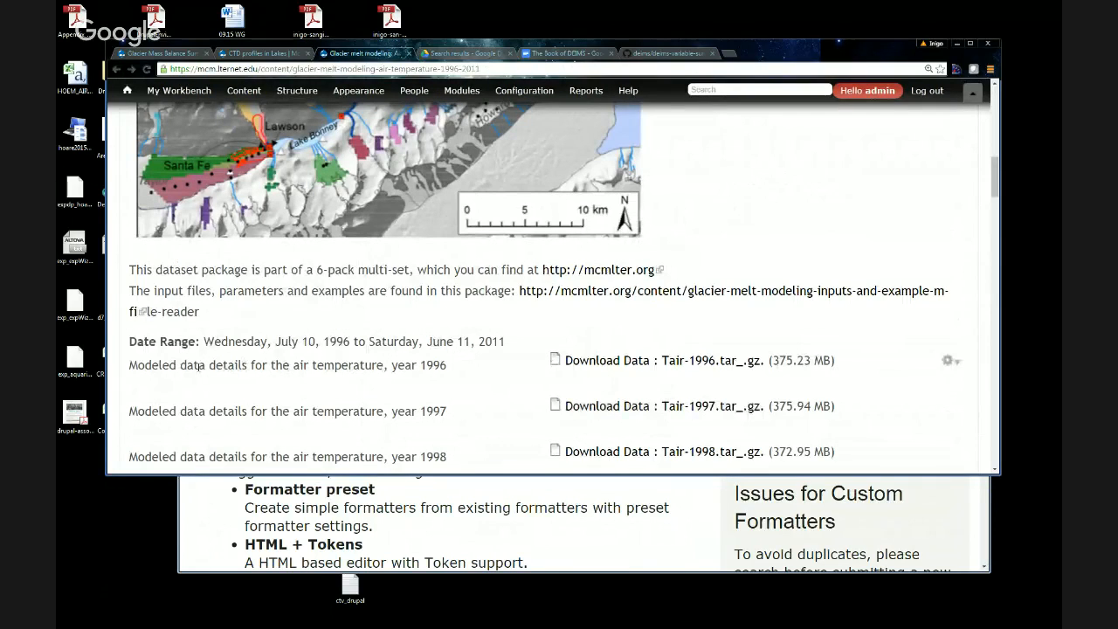
{"action": "left_click_drag", "start_coordinate": [194, 367], "coordinate": [283, 373]}
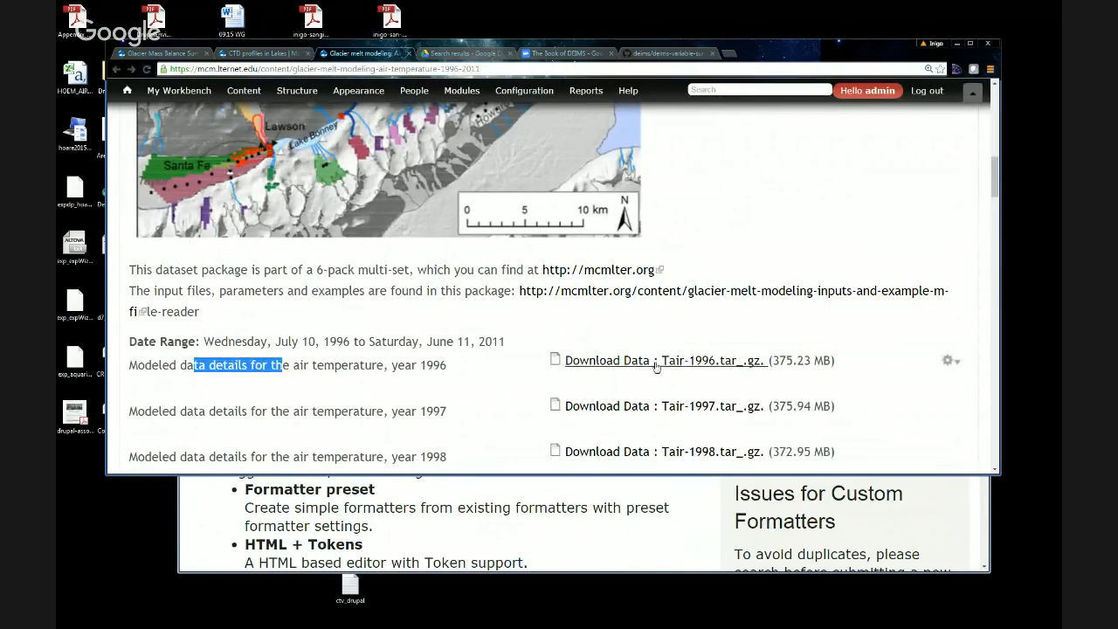
{"action": "scroll", "coordinate": [645, 361], "scroll_direction": "down", "scroll_amount": 1}
{"action": "scroll", "coordinate": [645, 361], "scroll_direction": "down", "scroll_amount": 6}
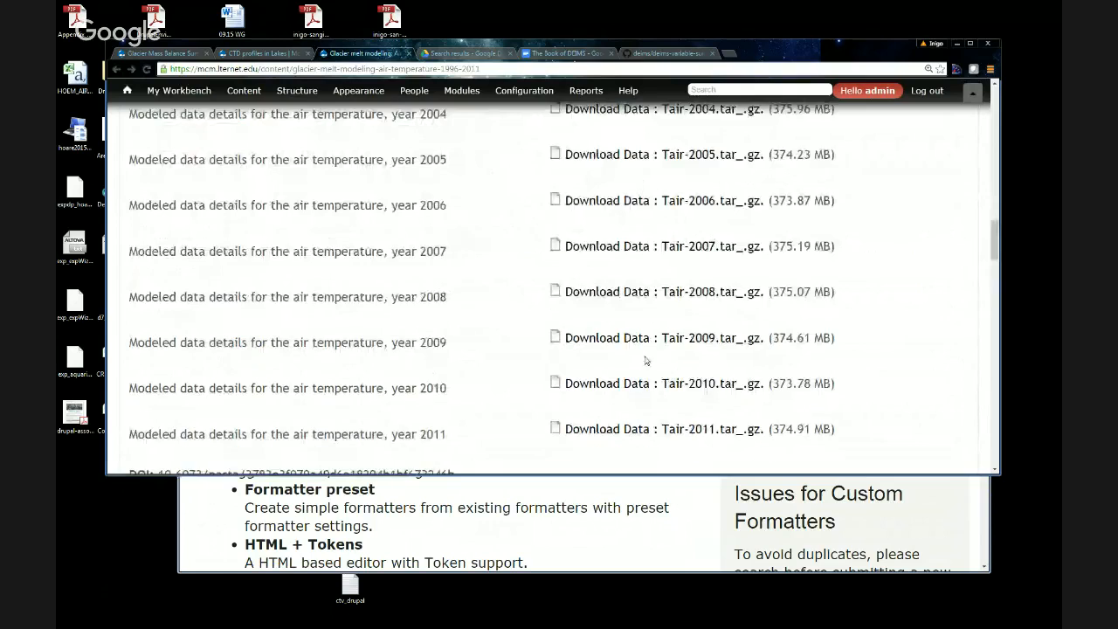
{"action": "scroll", "coordinate": [645, 360], "scroll_direction": "down", "scroll_amount": 2}
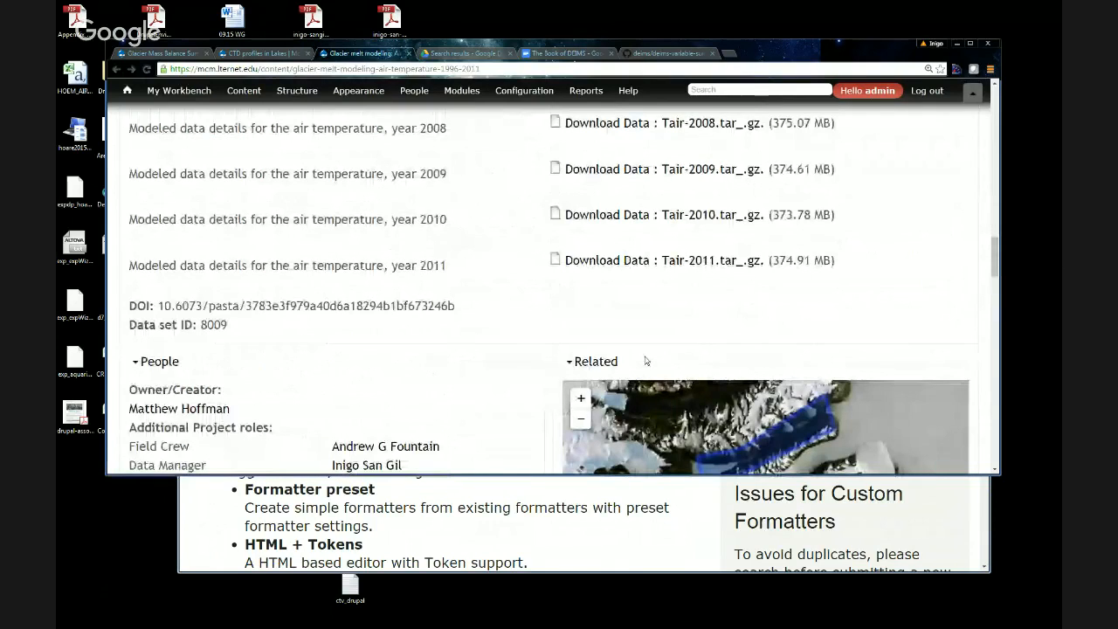
Step: Look through the data set's People, Related and Methodology sections, including the model approach and IceMelt description
{"action": "scroll", "coordinate": [646, 361], "scroll_direction": "down", "scroll_amount": 5}
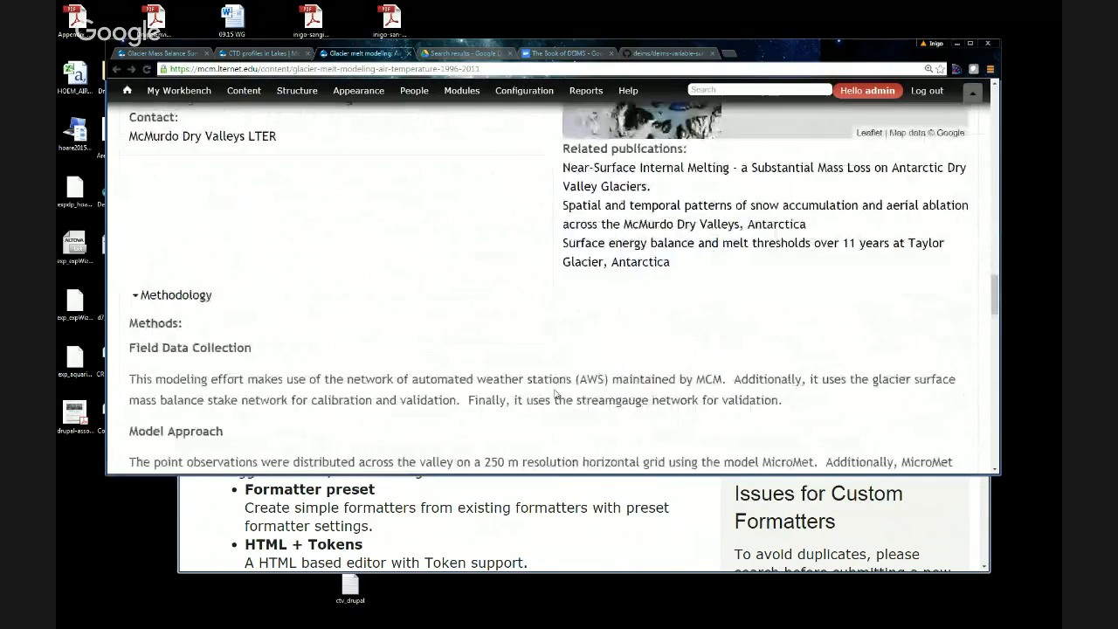
{"action": "scroll", "coordinate": [553, 393], "scroll_direction": "up", "scroll_amount": 4}
{"action": "scroll", "coordinate": [545, 387], "scroll_direction": "down", "scroll_amount": 5}
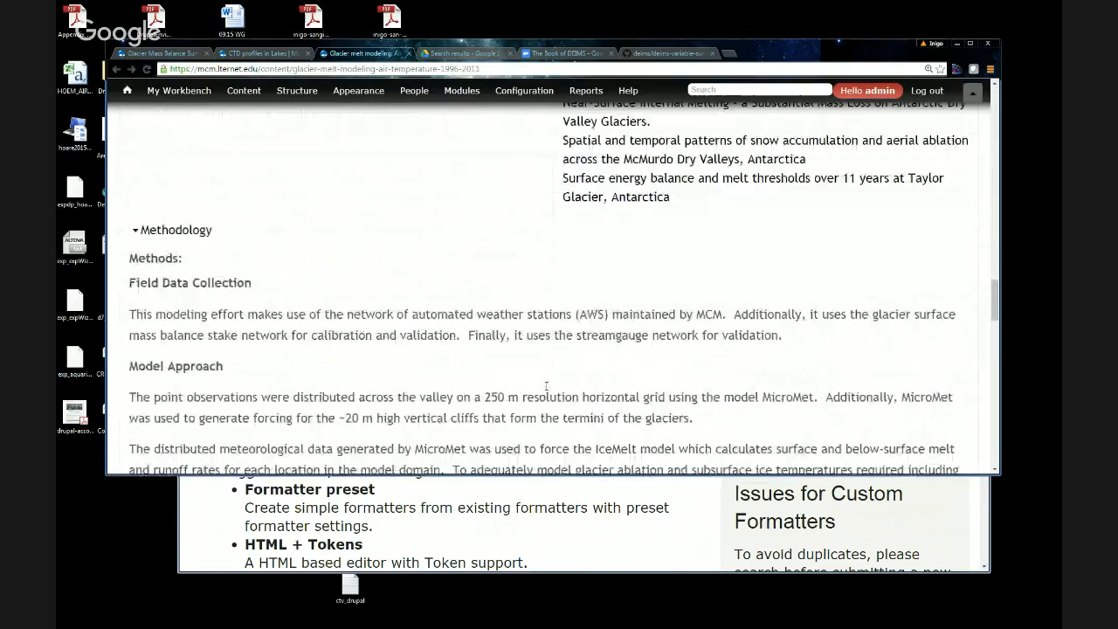
{"action": "scroll", "coordinate": [546, 386], "scroll_direction": "down", "scroll_amount": 2}
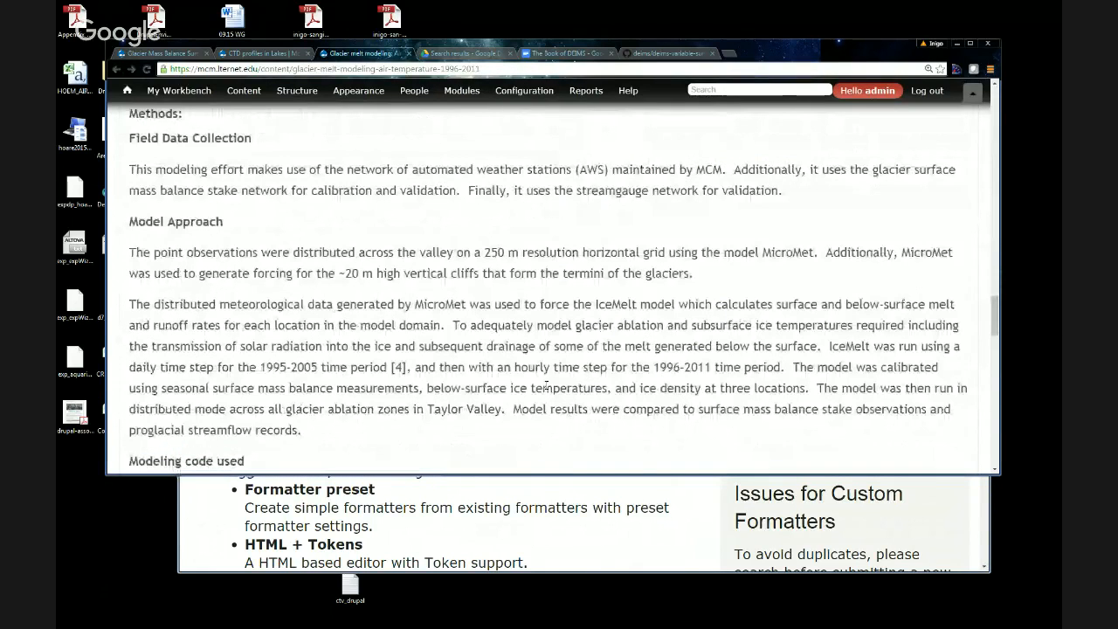
{"action": "scroll", "coordinate": [546, 386], "scroll_direction": "down", "scroll_amount": 5}
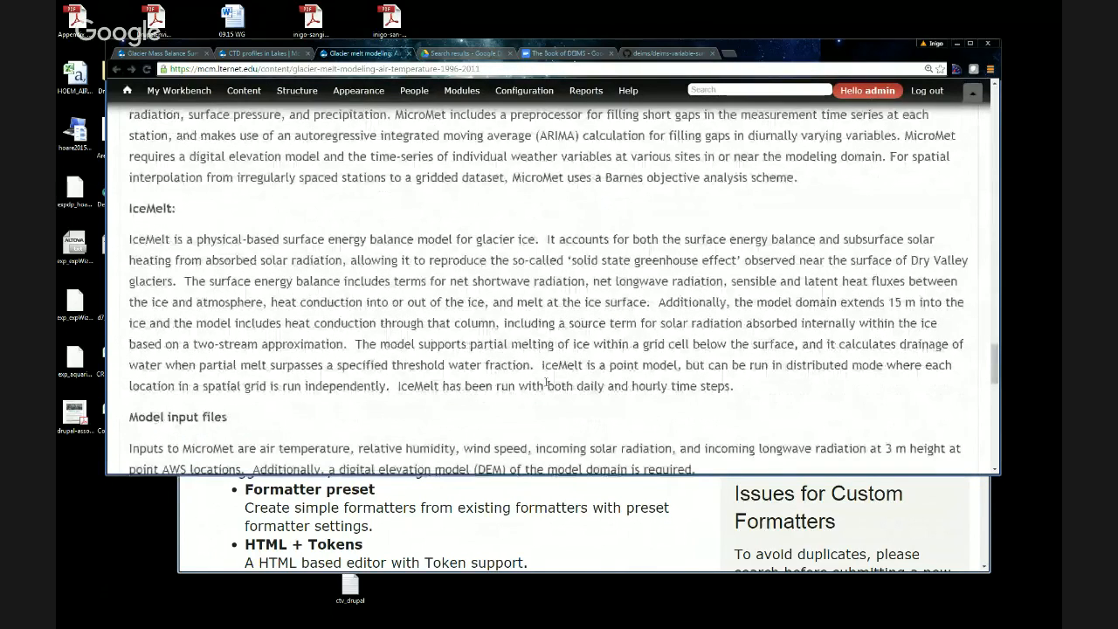
{"action": "scroll", "coordinate": [546, 384], "scroll_direction": "down", "scroll_amount": 10}
{"action": "scroll", "coordinate": [541, 379], "scroll_direction": "up", "scroll_amount": 8}
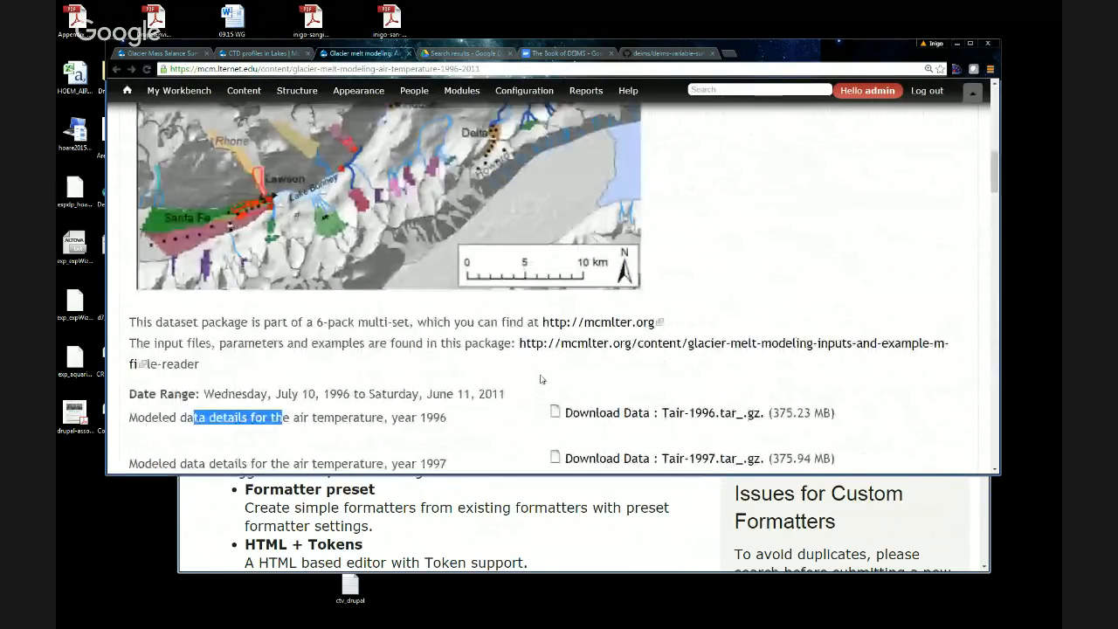
Step: Start a new draft of the Glacier melt modeling: Air Temperature 1996-2011 data set and reach the section tabs in its edit form
{"action": "scroll", "coordinate": [542, 379], "scroll_direction": "up", "scroll_amount": 3}
{"action": "scroll", "coordinate": [541, 379], "scroll_direction": "up", "scroll_amount": 10}
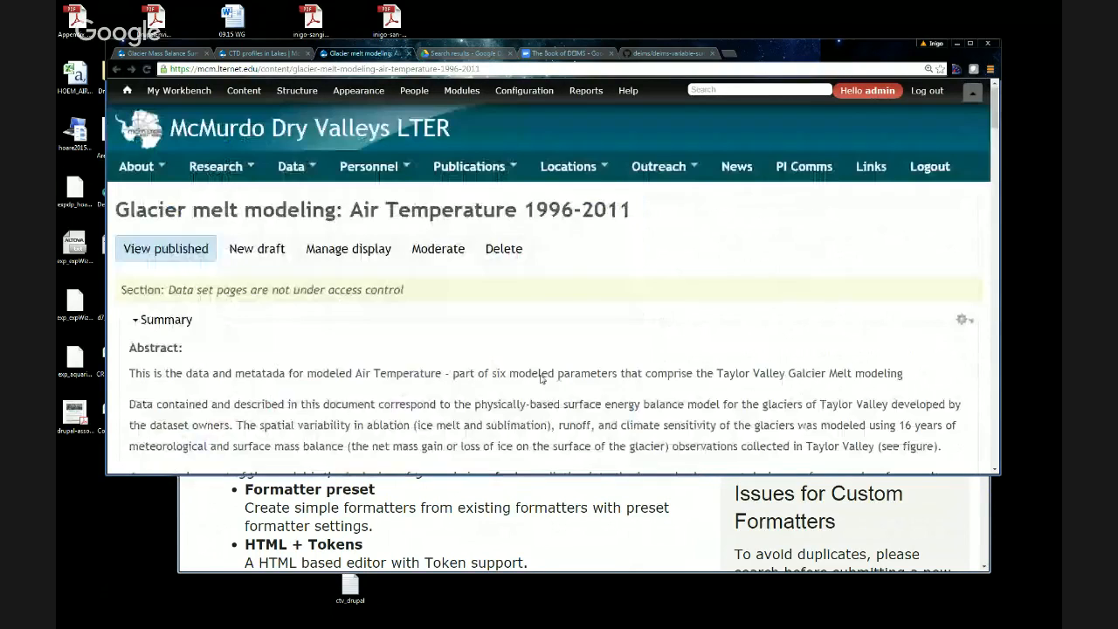
{"action": "scroll", "coordinate": [541, 378], "scroll_direction": "down", "scroll_amount": 1}
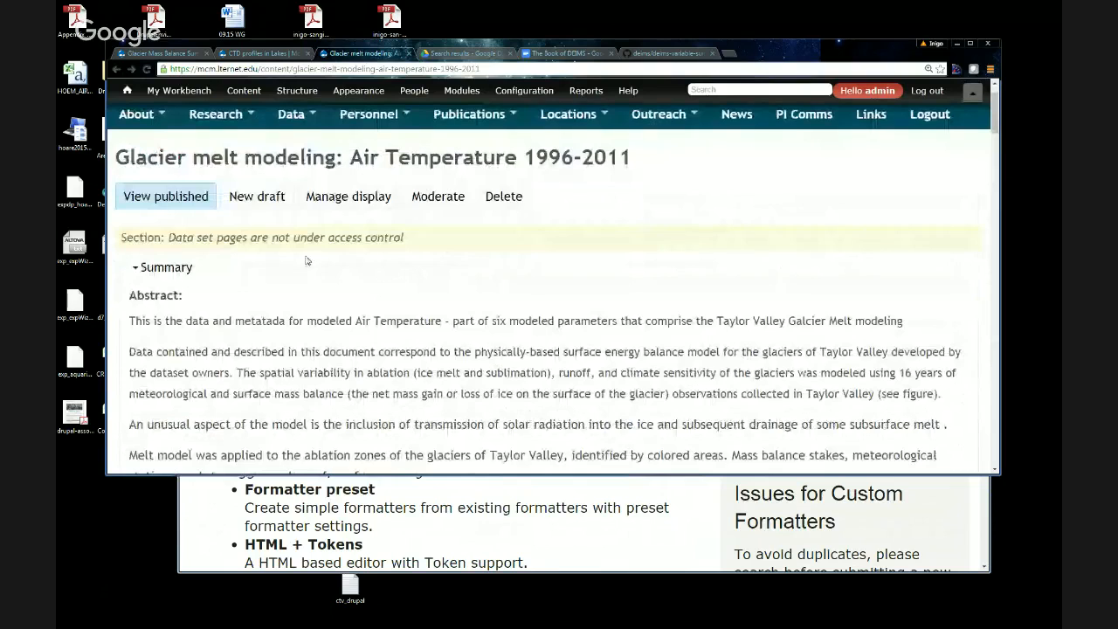
{"action": "left_click", "coordinate": [263, 200]}
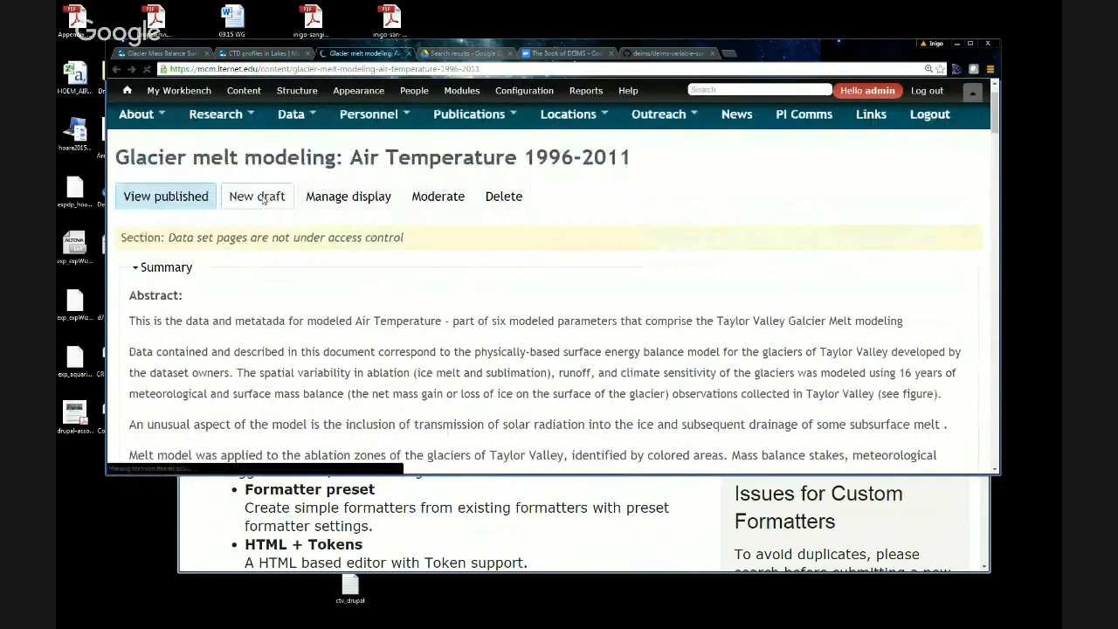
{"action": "scroll", "coordinate": [260, 275], "scroll_direction": "down", "scroll_amount": 10}
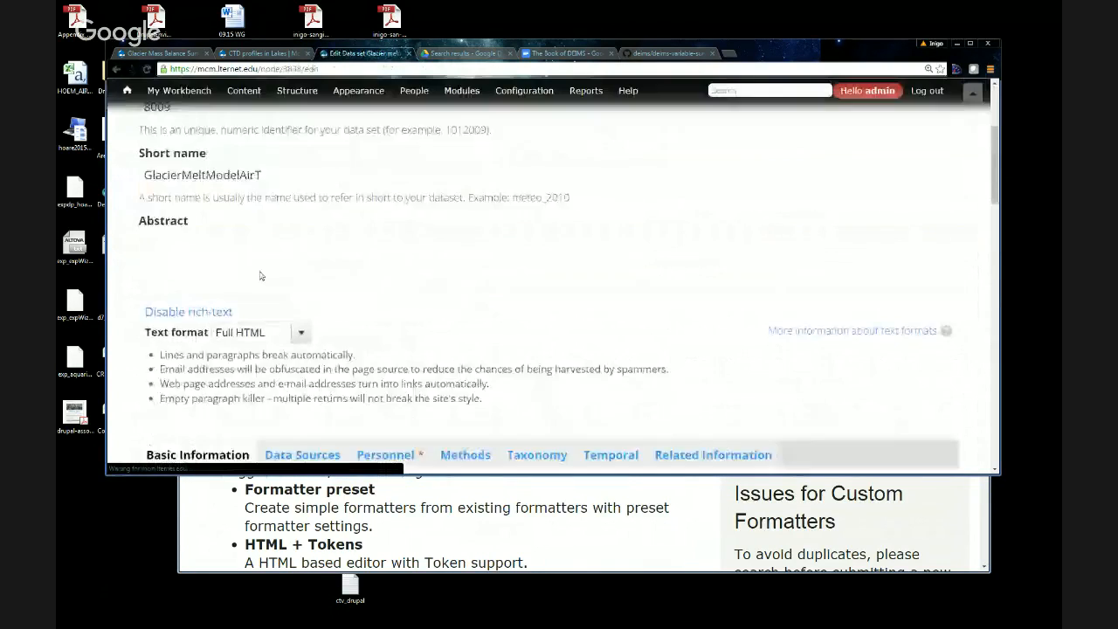
Step: Open the display settings in the data set's edit form and review the available view modes, leaving mini datasource mode selected
{"action": "scroll", "coordinate": [260, 275], "scroll_direction": "down", "scroll_amount": 8}
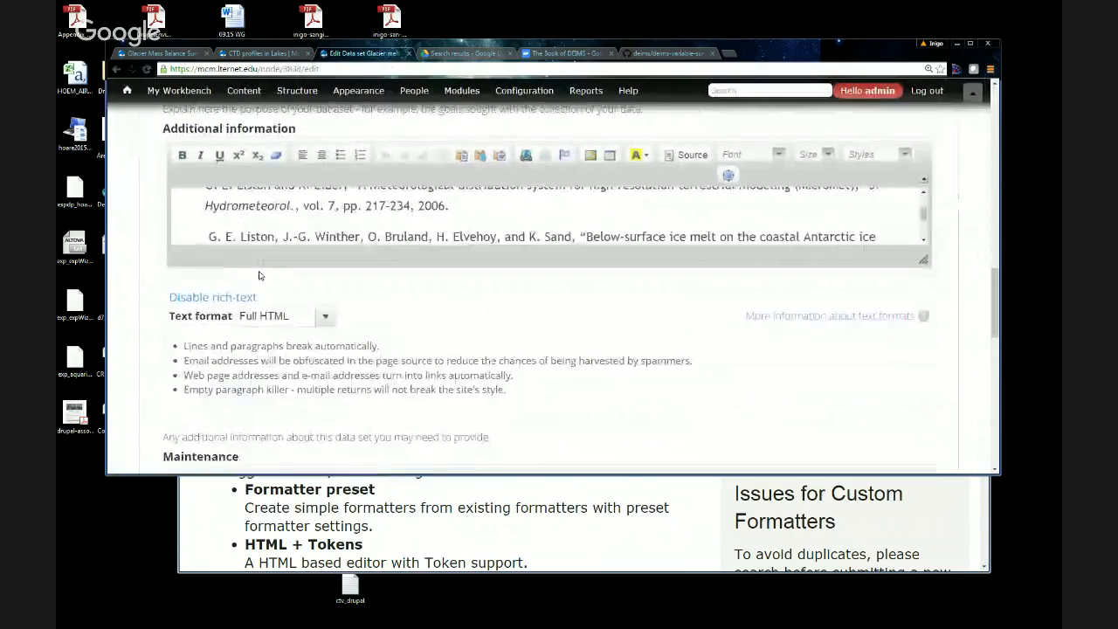
{"action": "scroll", "coordinate": [259, 272], "scroll_direction": "down", "scroll_amount": 8}
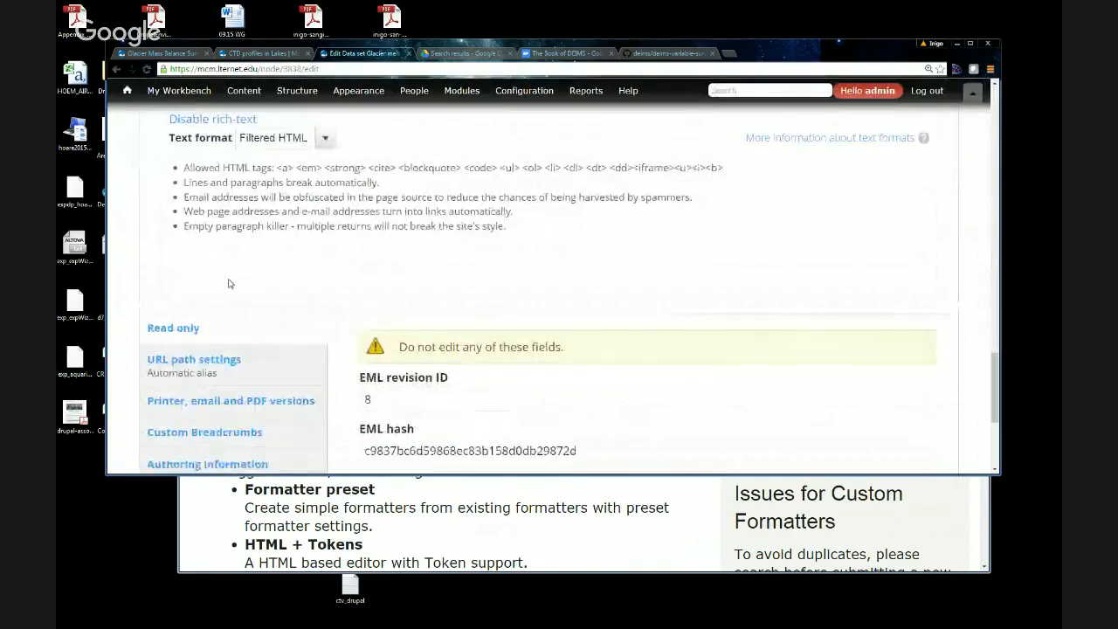
{"action": "left_click", "coordinate": [189, 399]}
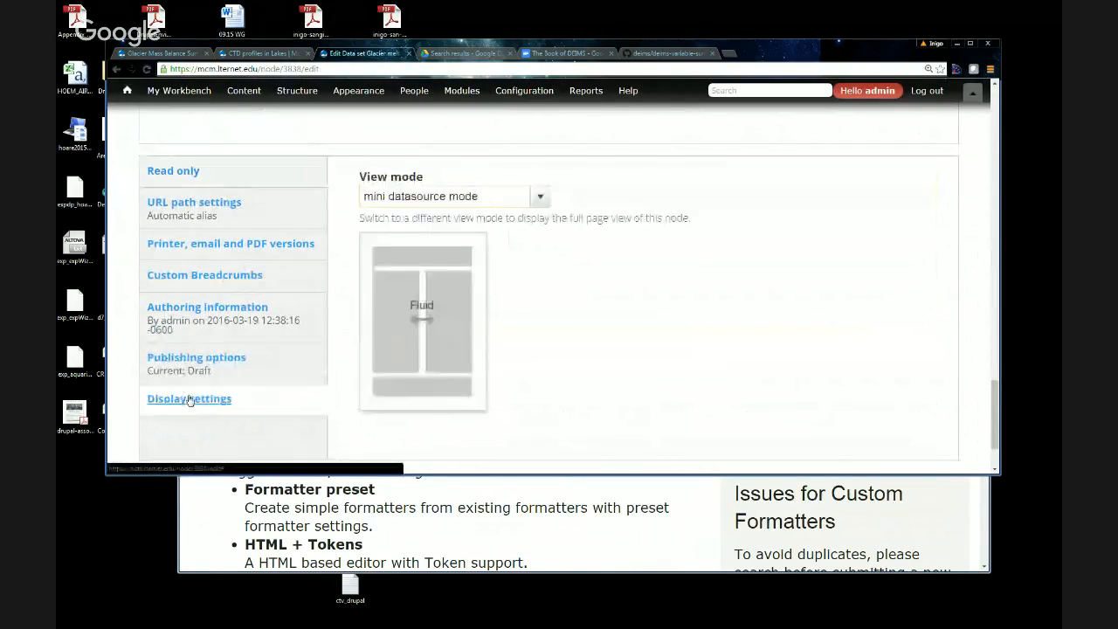
{"action": "left_click", "coordinate": [417, 196]}
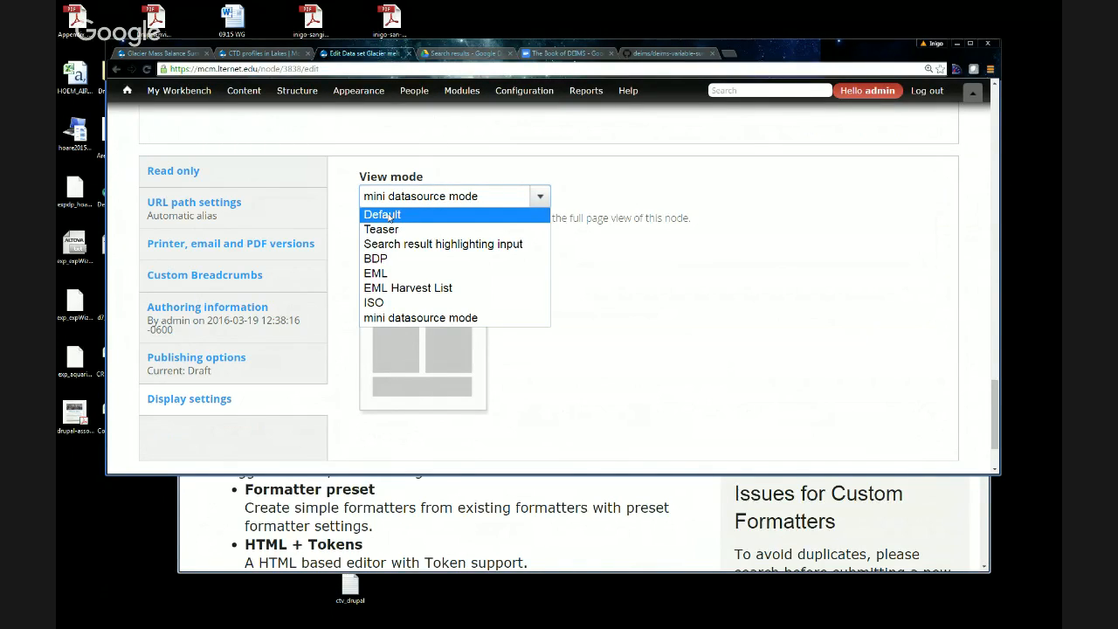
{"action": "left_click", "coordinate": [433, 197]}
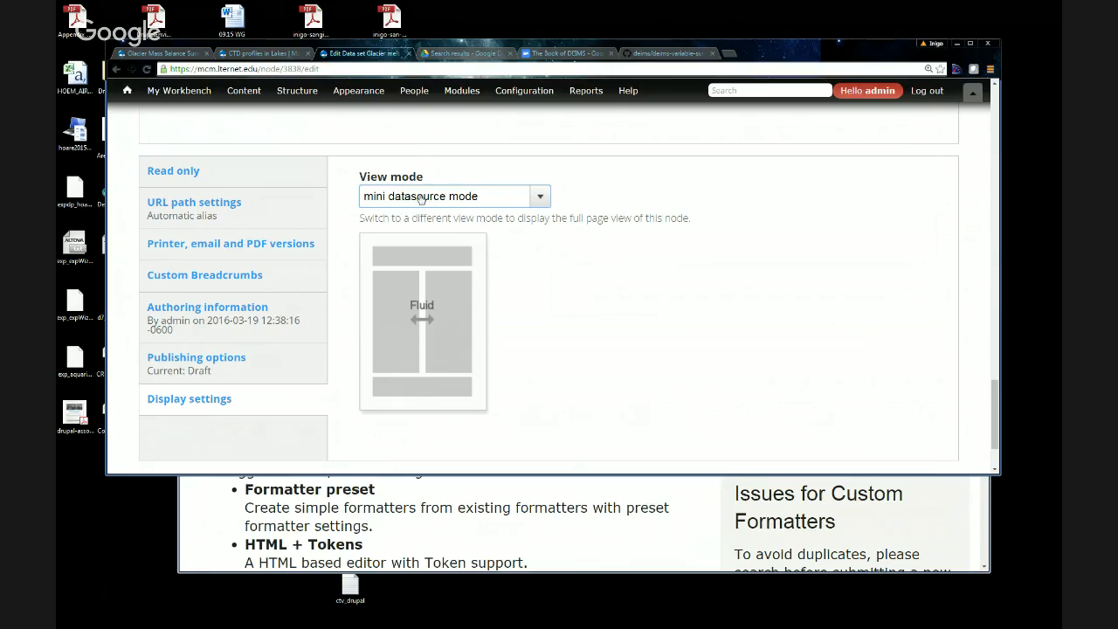
{"action": "scroll", "coordinate": [555, 304], "scroll_direction": "up", "scroll_amount": 2}
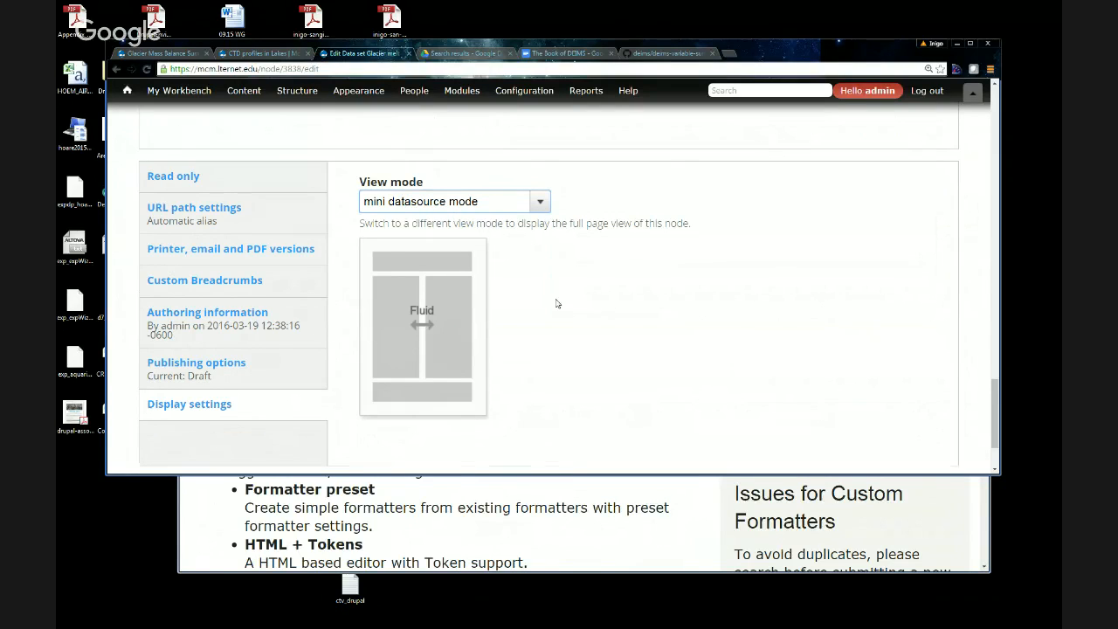
{"action": "scroll", "coordinate": [556, 303], "scroll_direction": "up", "scroll_amount": 1}
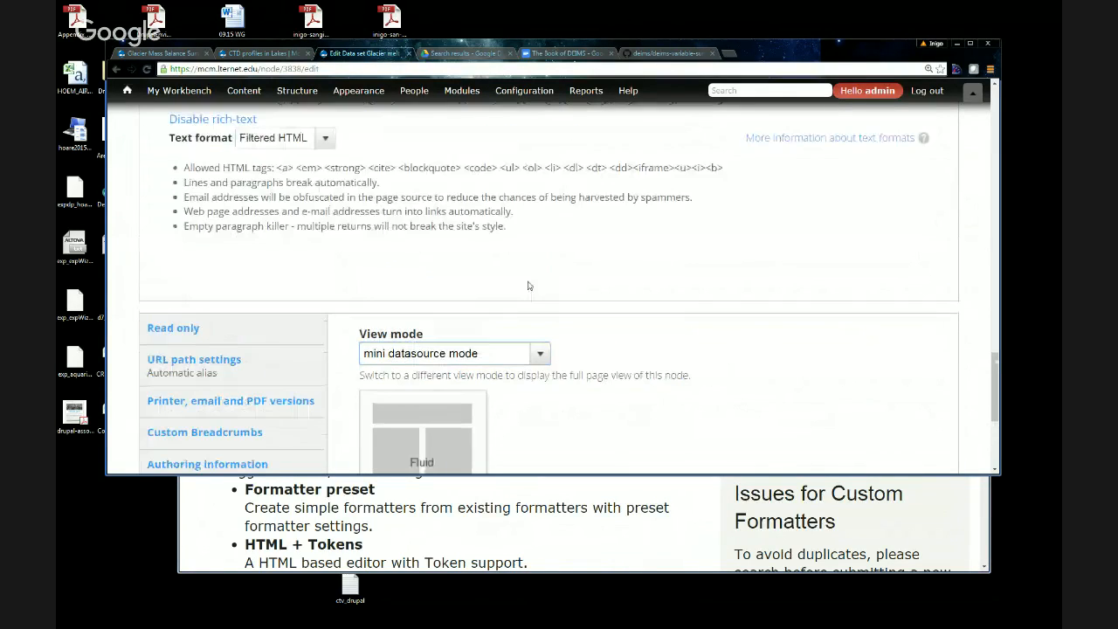